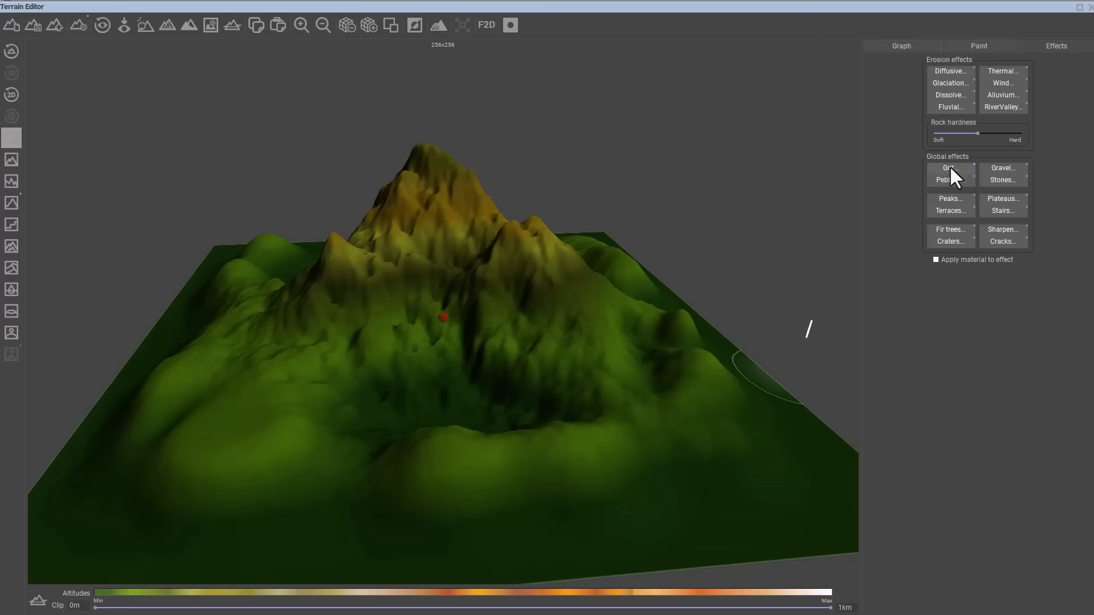
# Step: Apply the Grit global effect to the whole terrain
pyautogui.click(951, 169)
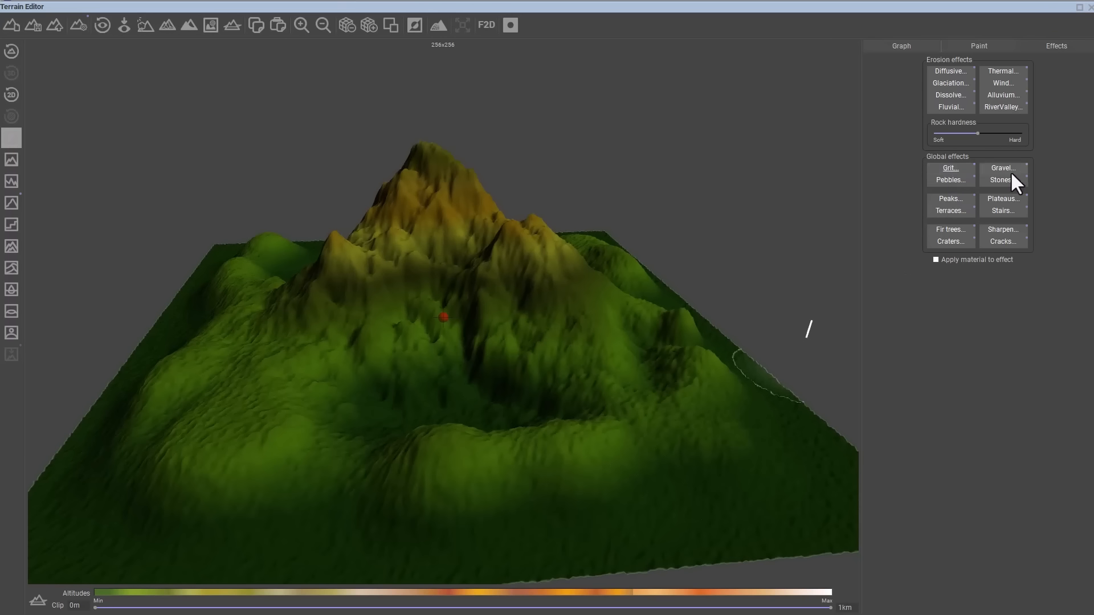
# Step: Try the Gravel, Stones and Pebbles effects on the gritty terrain and undo them
pyautogui.click(1008, 171)
pyautogui.click(1002, 180)
pyautogui.click(951, 180)
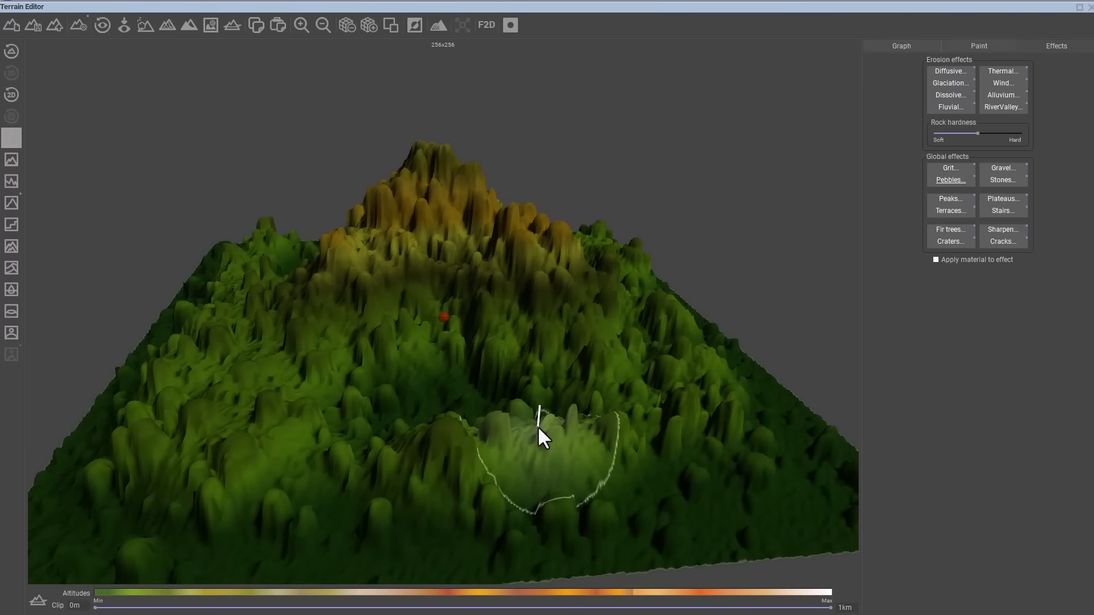
pyautogui.hotkey('ctrl', 'z')
pyautogui.hotkey('ctrl', 'z')
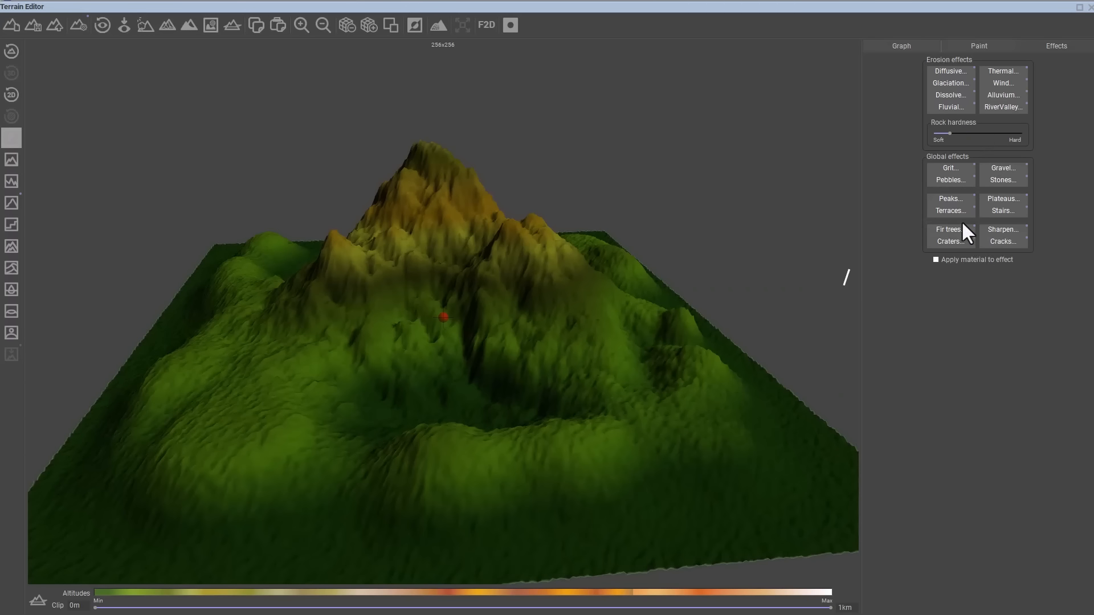
# Step: Apply the Peaks effect to the gritty terrain, try a second application and undo that one
pyautogui.click(956, 199)
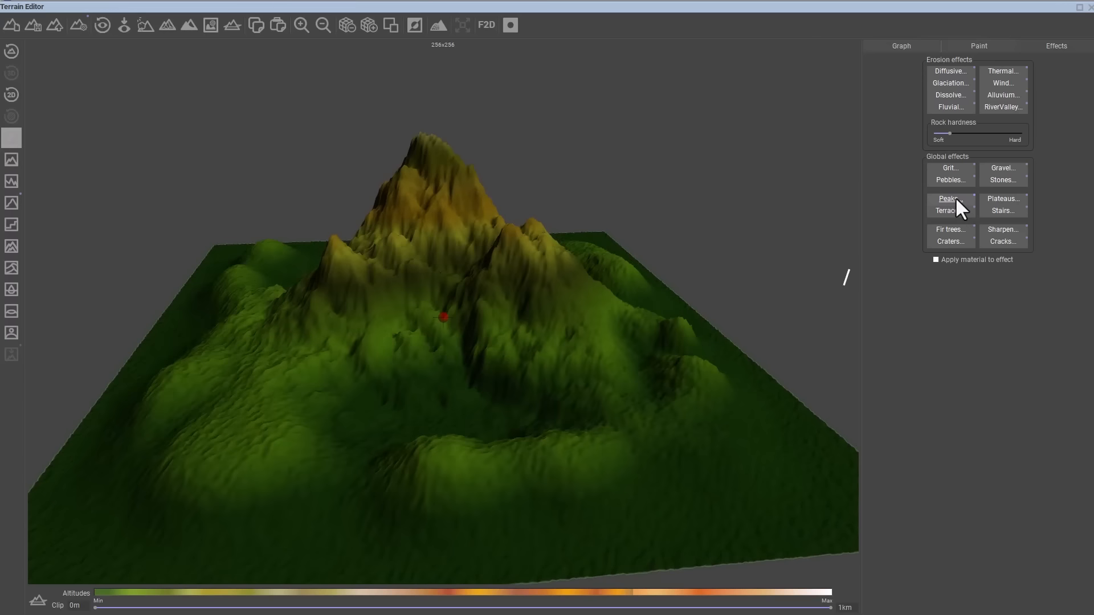
pyautogui.click(955, 197)
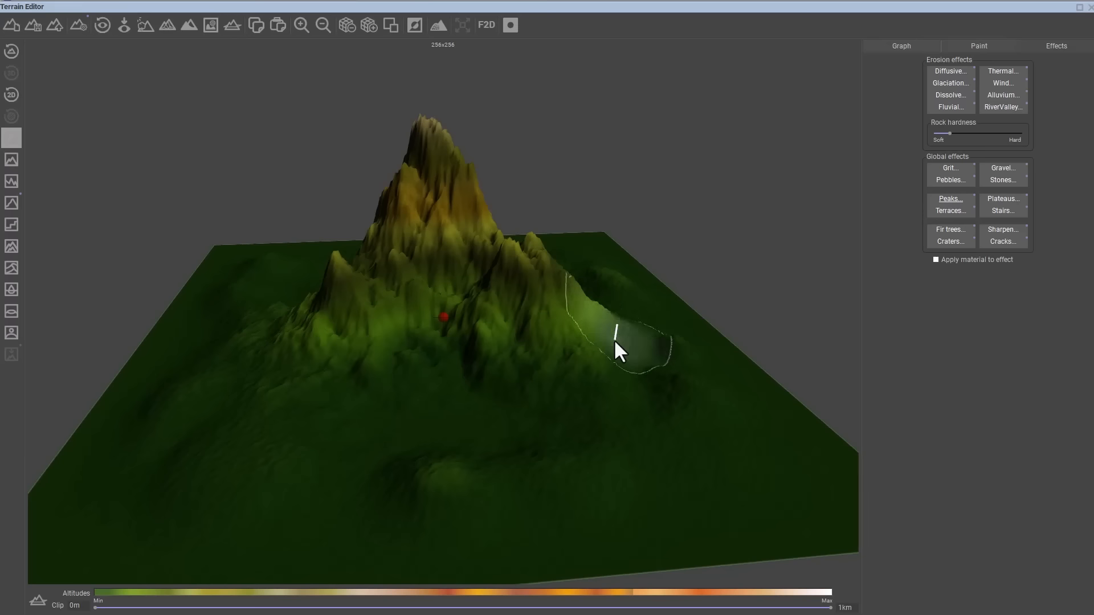
pyautogui.hotkey('ctrl', 'z')
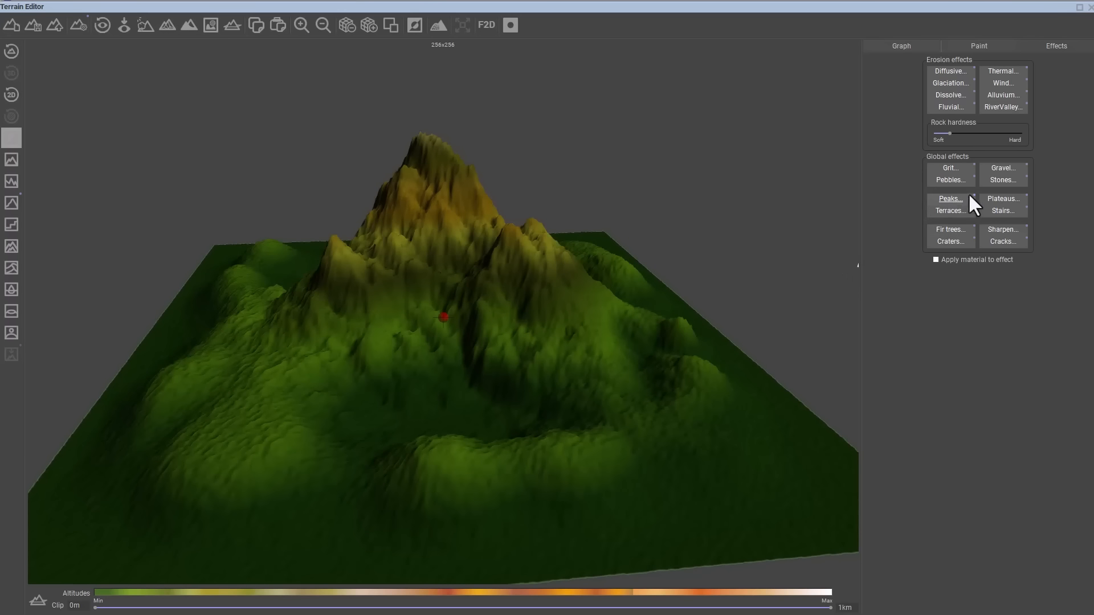
# Step: Run the Peaks effect on the terrain with an iteration count of 10 and accept the terrain edits
pyautogui.click(968, 197)
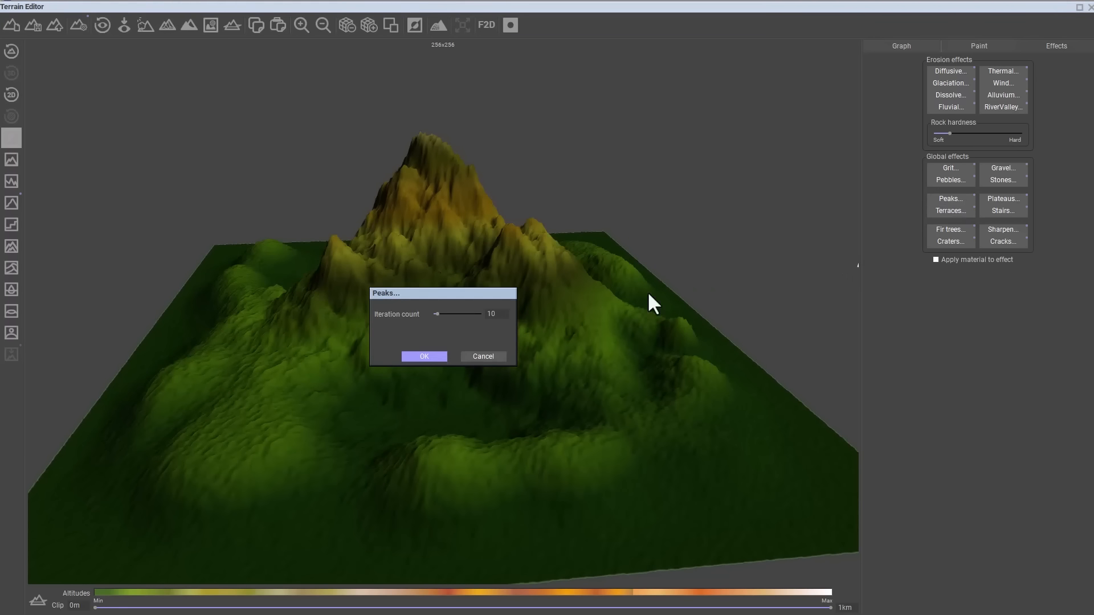
pyautogui.moveTo(386, 292); pyautogui.dragTo(443, 249)
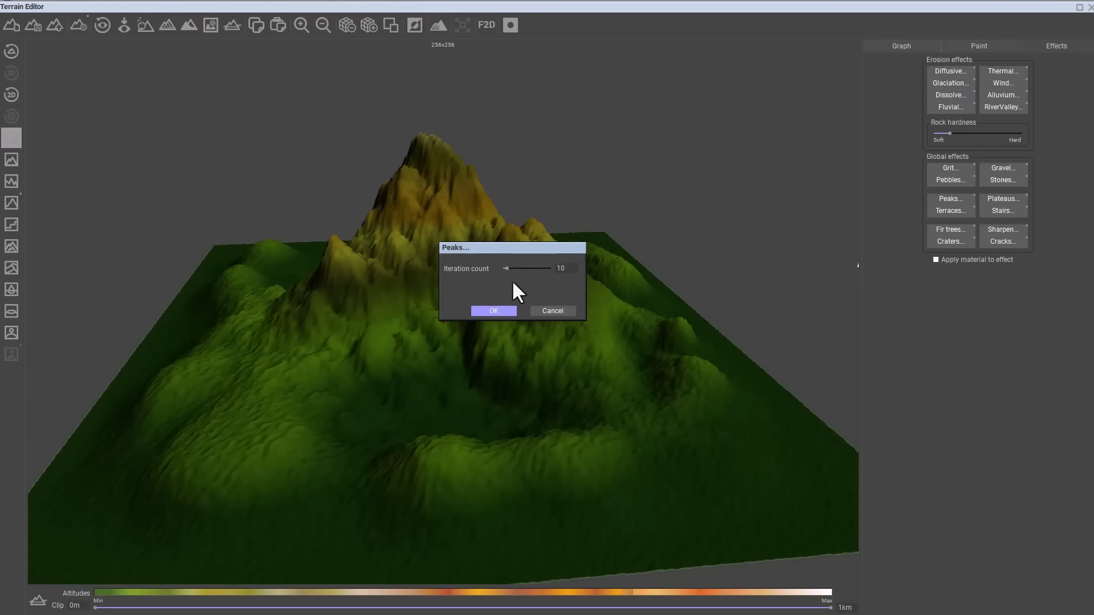
pyautogui.click(507, 312)
pyautogui.moveTo(504, 401); pyautogui.dragTo(539, 401, button='right')
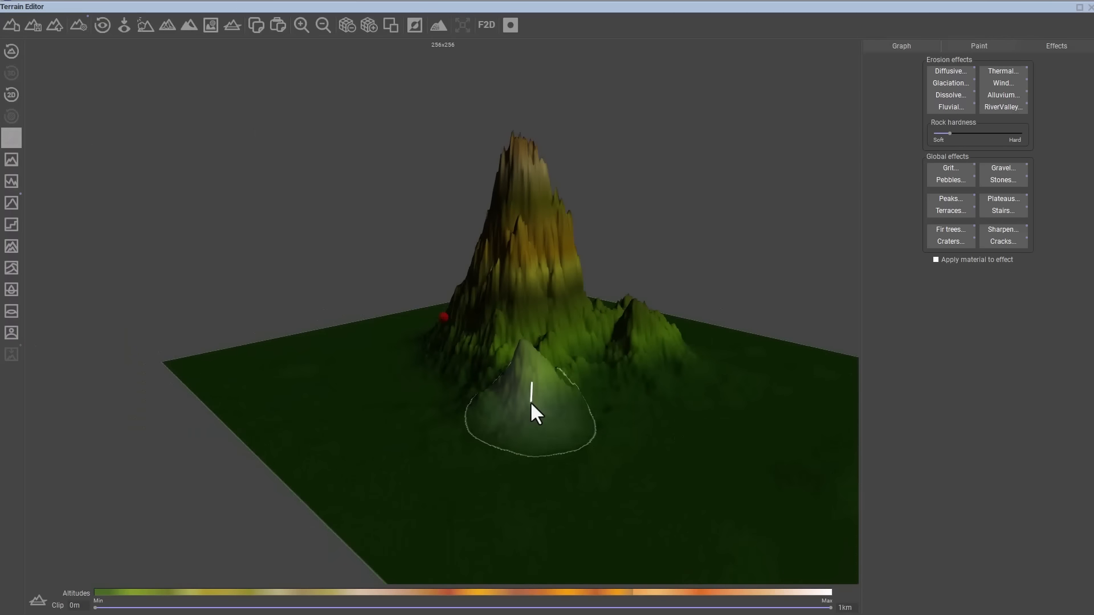
pyautogui.moveTo(1091, 613)
pyautogui.mouseDown()
pyautogui.moveTo(1062, 561)
pyautogui.moveTo(1046, 558)
pyautogui.moveTo(1042, 573)
pyautogui.moveTo(1074, 608)
pyautogui.mouseUp()
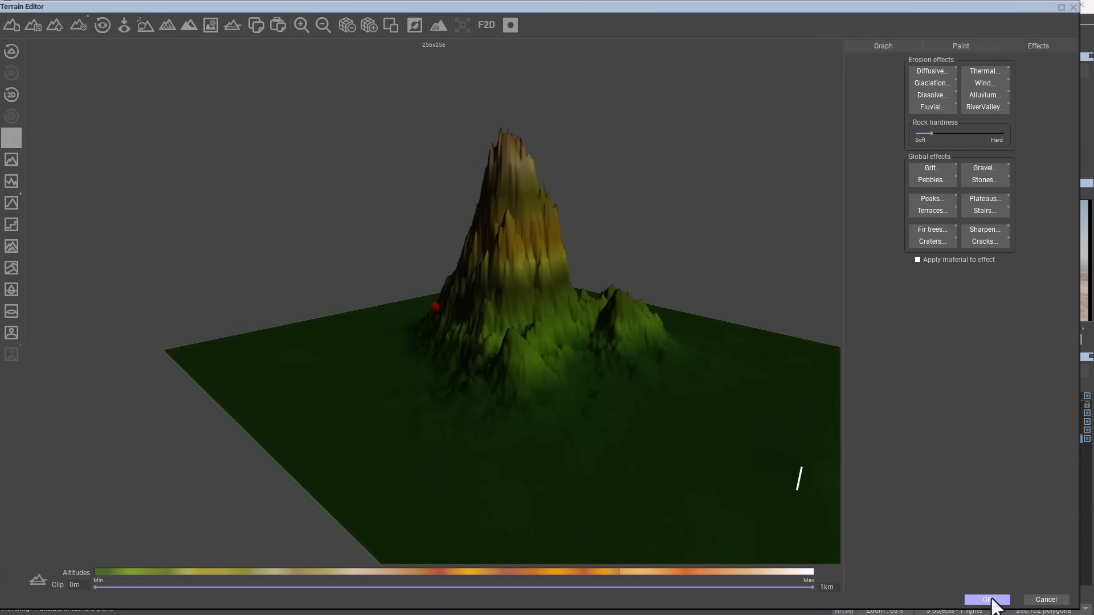
pyautogui.click(991, 603)
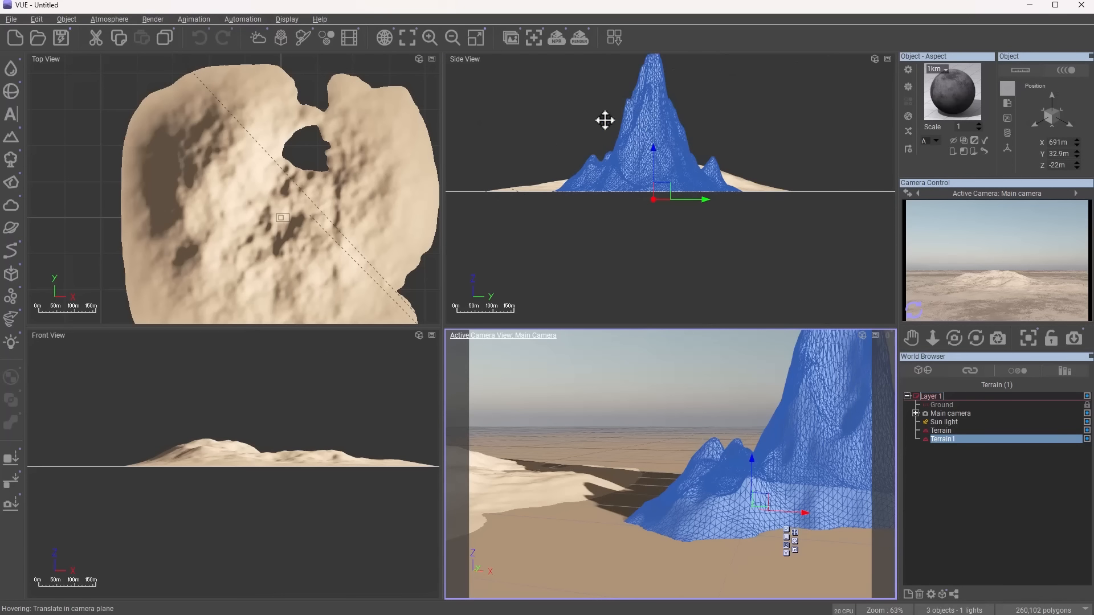
# Step: Examine the peaked terrain's shape and placement beside the first terrain in the side, top and camera views
pyautogui.keyDown('ctrl'); pyautogui.moveTo(682, 221); pyautogui.dragTo(694, 254, button='right'); pyautogui.keyUp('ctrl')
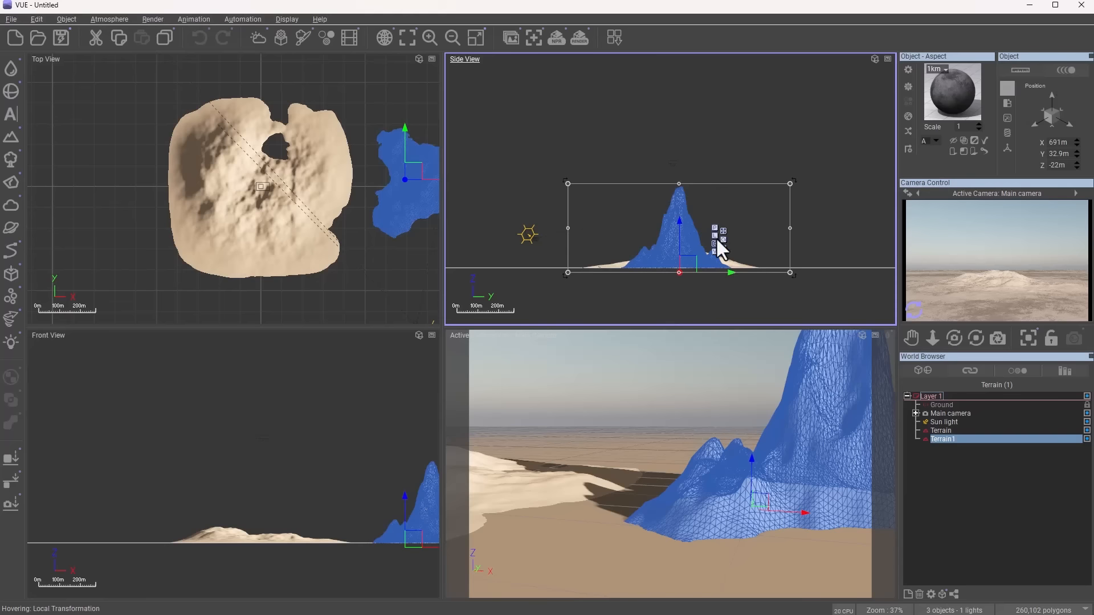
pyautogui.moveTo(314, 274); pyautogui.dragTo(133, 272, button='right')
pyautogui.scroll(2, 232, 131)
pyautogui.scroll(-2, 248, 139)
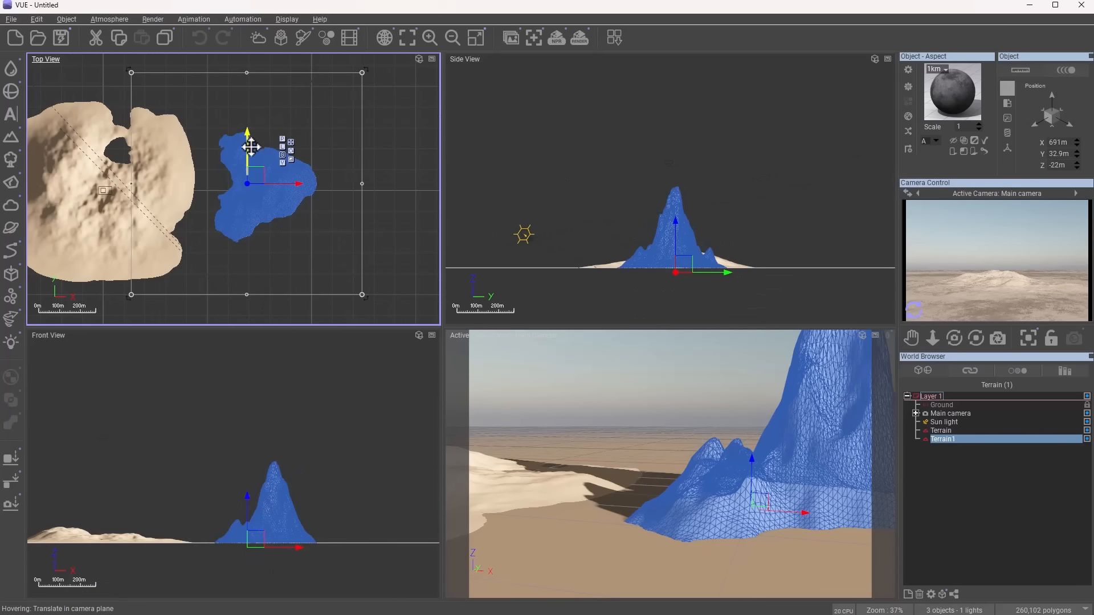
pyautogui.scroll(1, 287, 142)
pyautogui.scroll(2, 288, 142)
pyautogui.scroll(3, 257, 182)
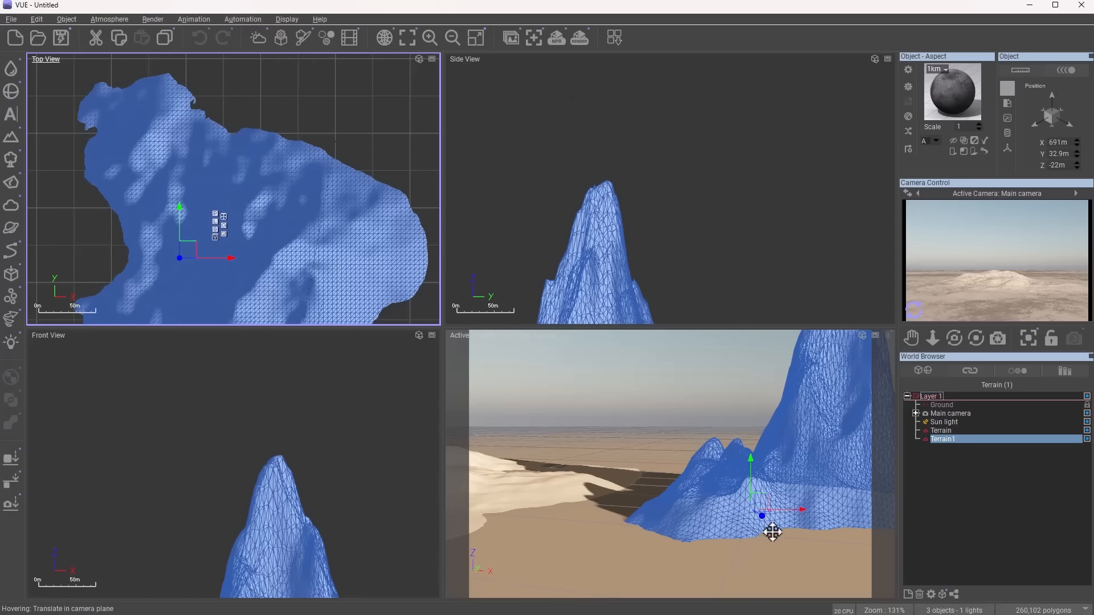
pyautogui.moveTo(772, 532); pyautogui.dragTo(675, 531)
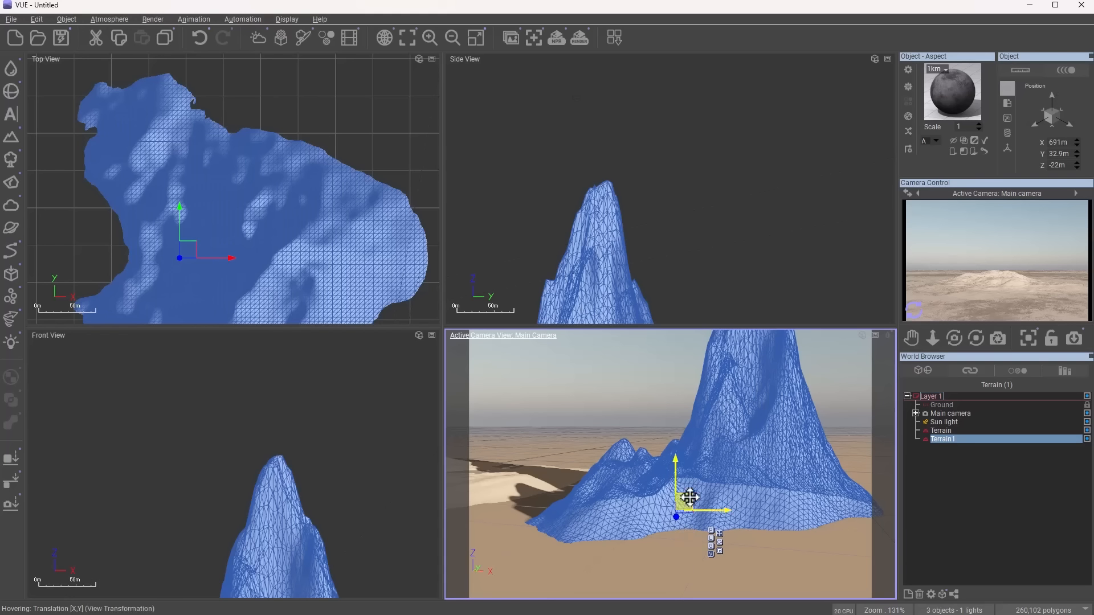
# Step: Switch the peaked terrain's move gizmo between global and view orientation, leaving it on View Transformation
pyautogui.click(710, 531)
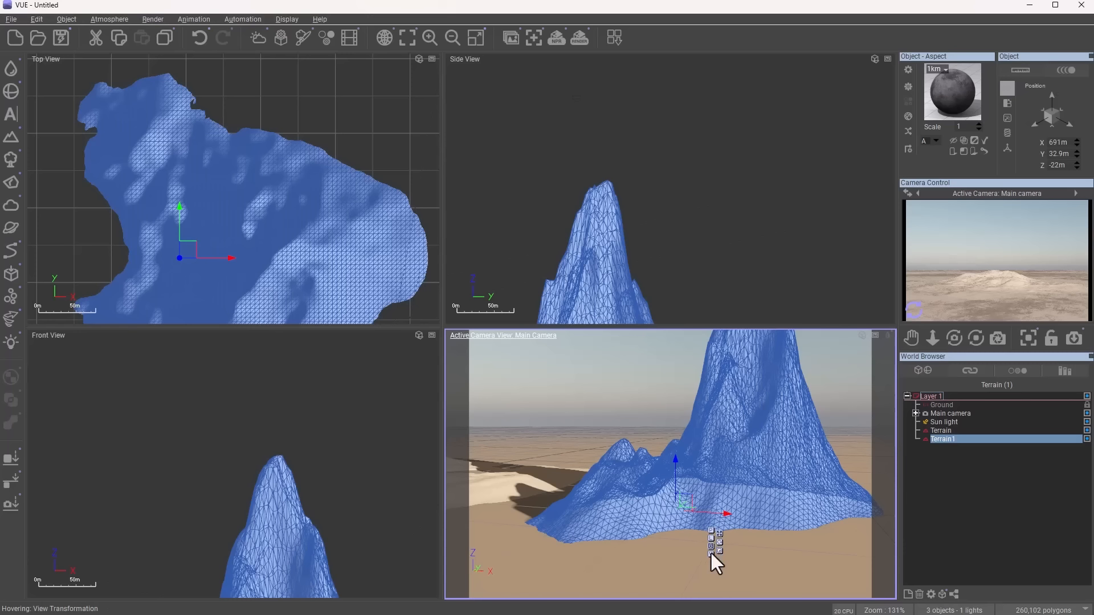
pyautogui.click(711, 552)
pyautogui.click(712, 532)
pyautogui.click(711, 554)
pyautogui.moveTo(705, 548); pyautogui.dragTo(661, 566, button='right')
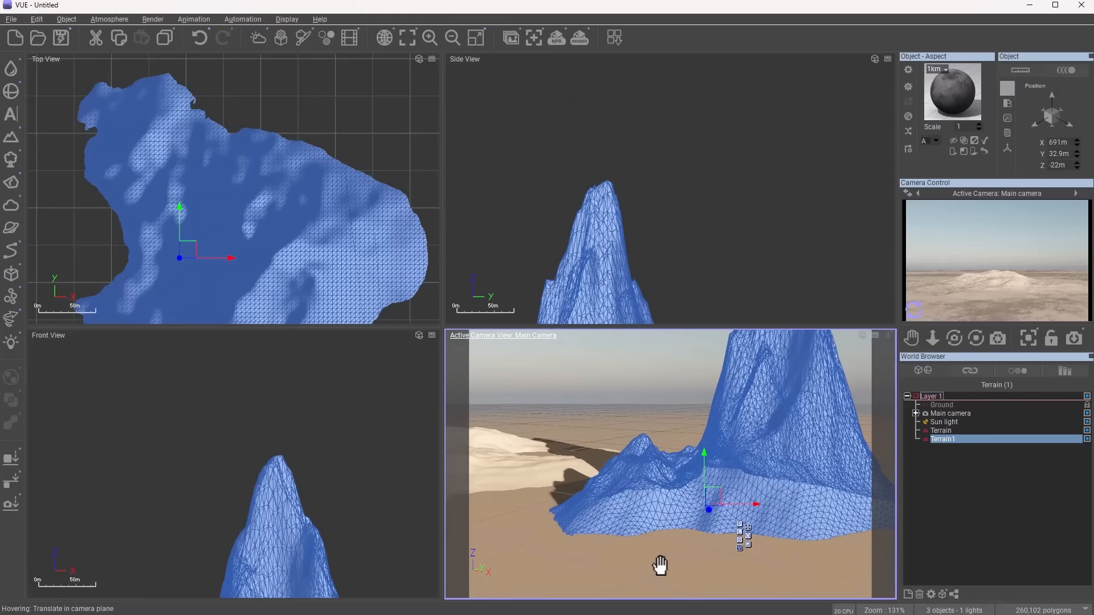
# Step: Display the peaked terrain's rotation gizmos, compare them with the scaling gizmos, and return to rotation
pyautogui.click(747, 537)
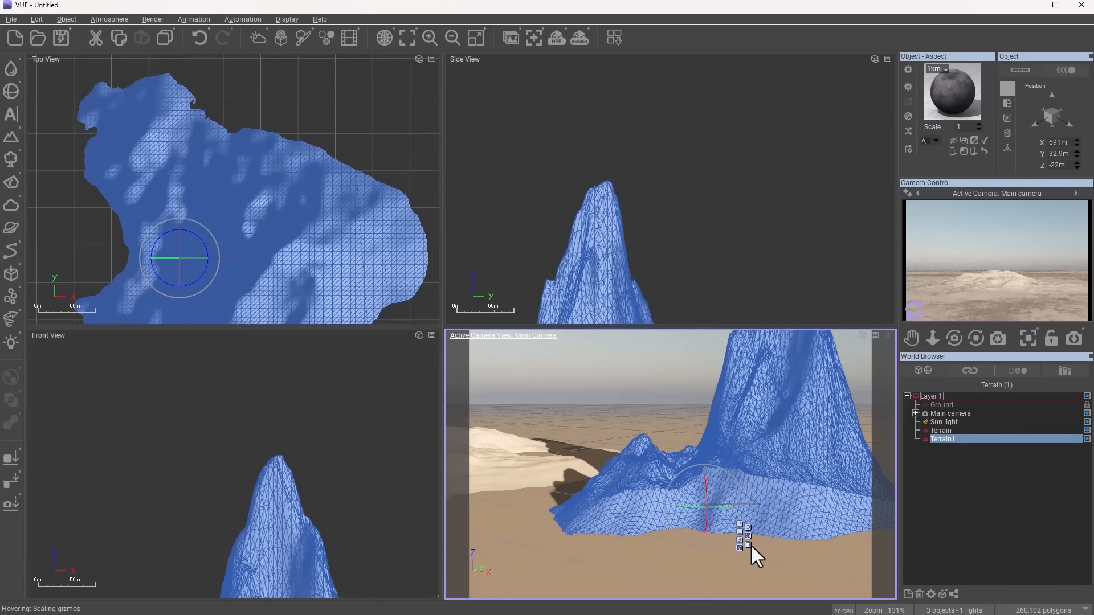
pyautogui.click(748, 545)
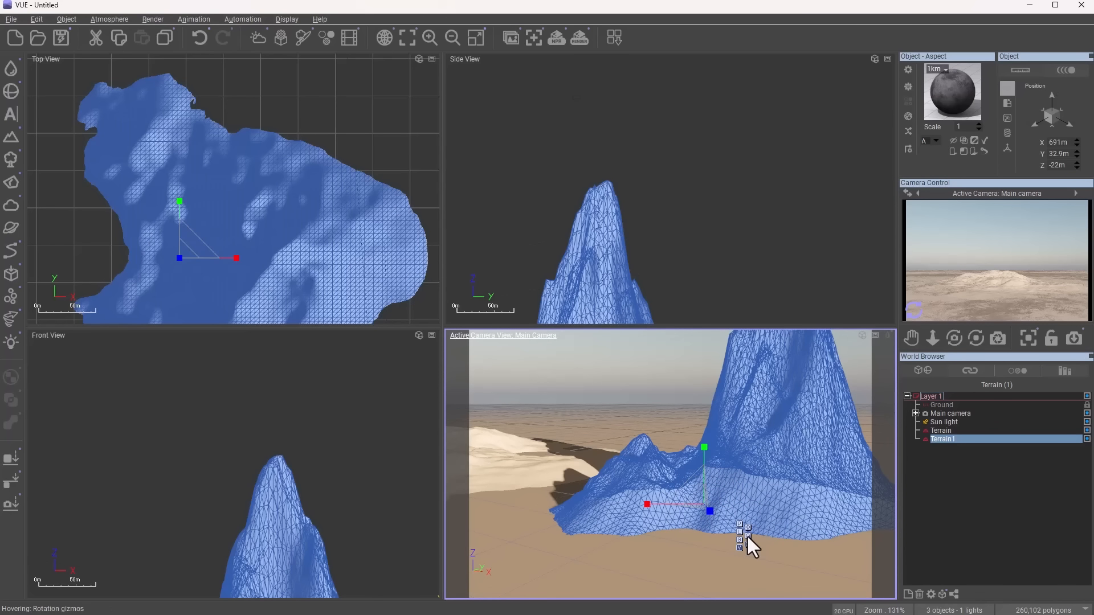
pyautogui.click(748, 537)
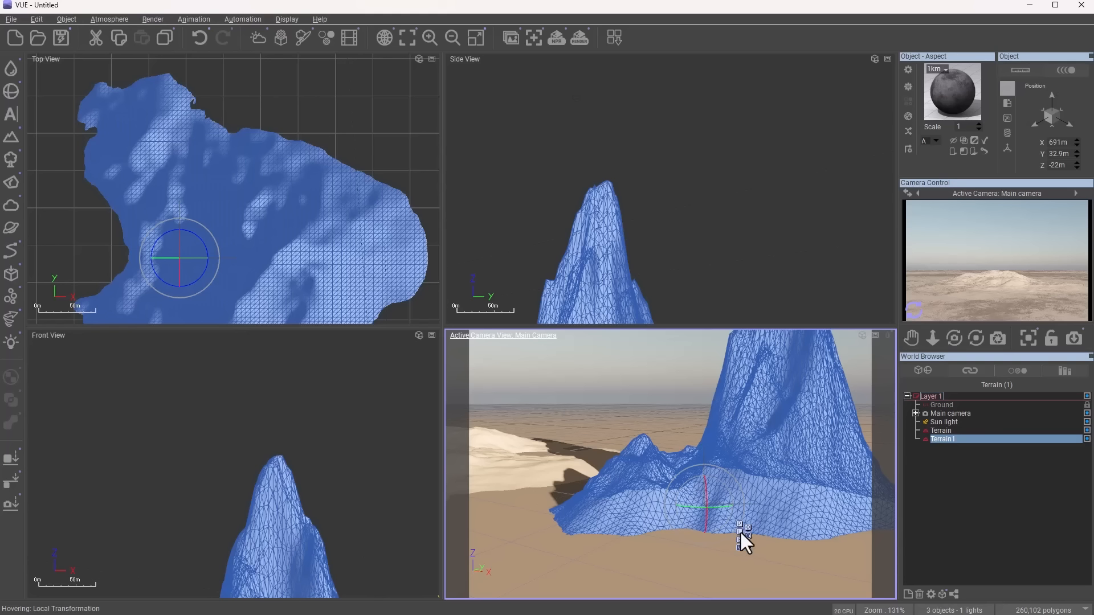
# Step: Alternate the rotation gizmos between axis-aligned and view orientation, leaving View Transformation active
pyautogui.click(741, 533)
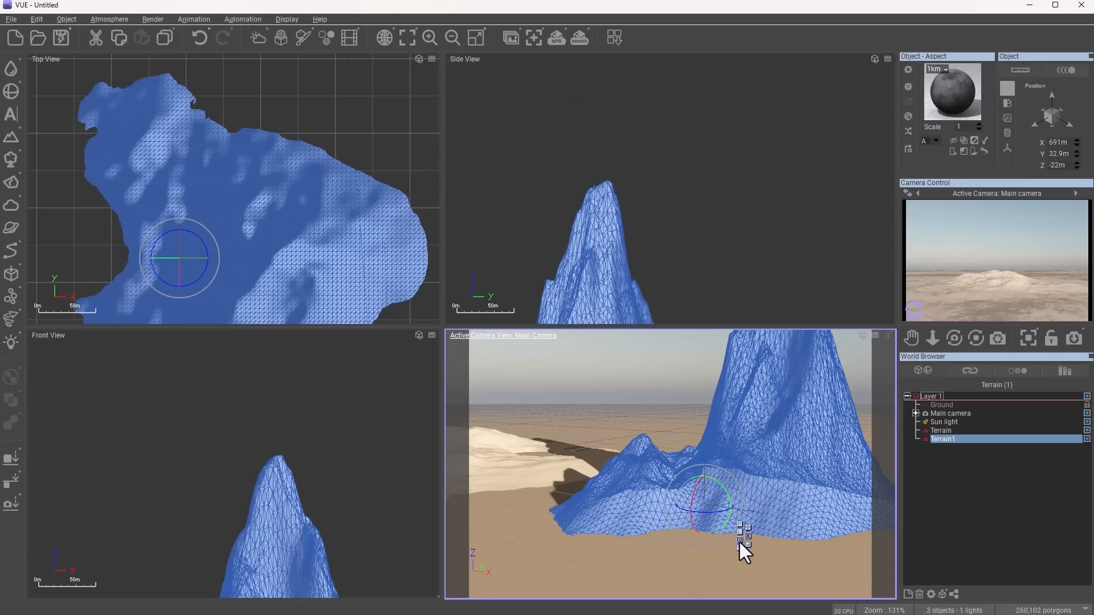
pyautogui.click(739, 548)
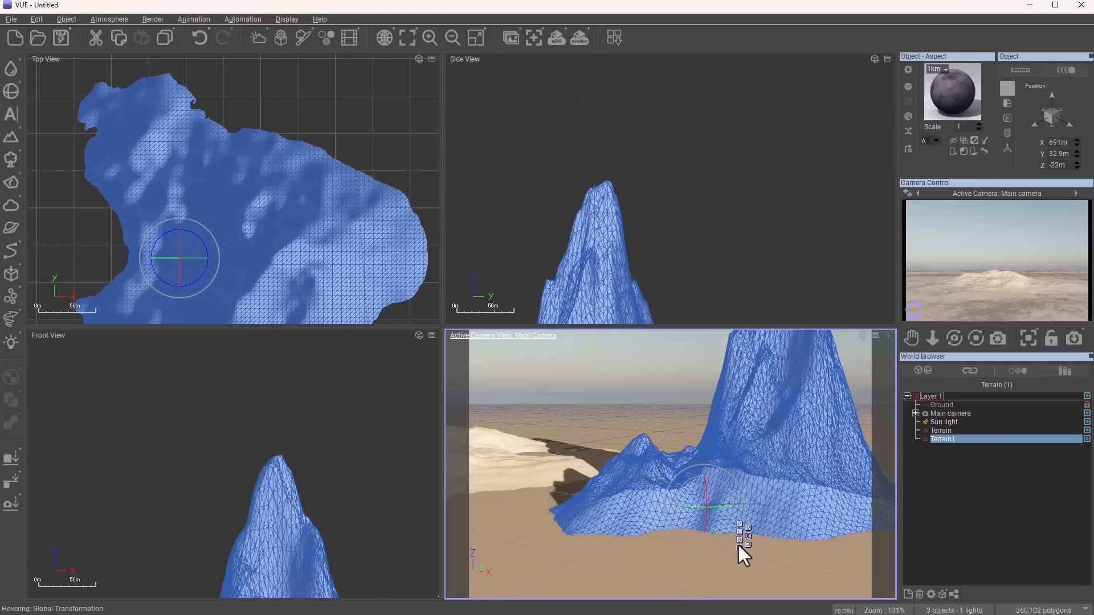
pyautogui.click(738, 534)
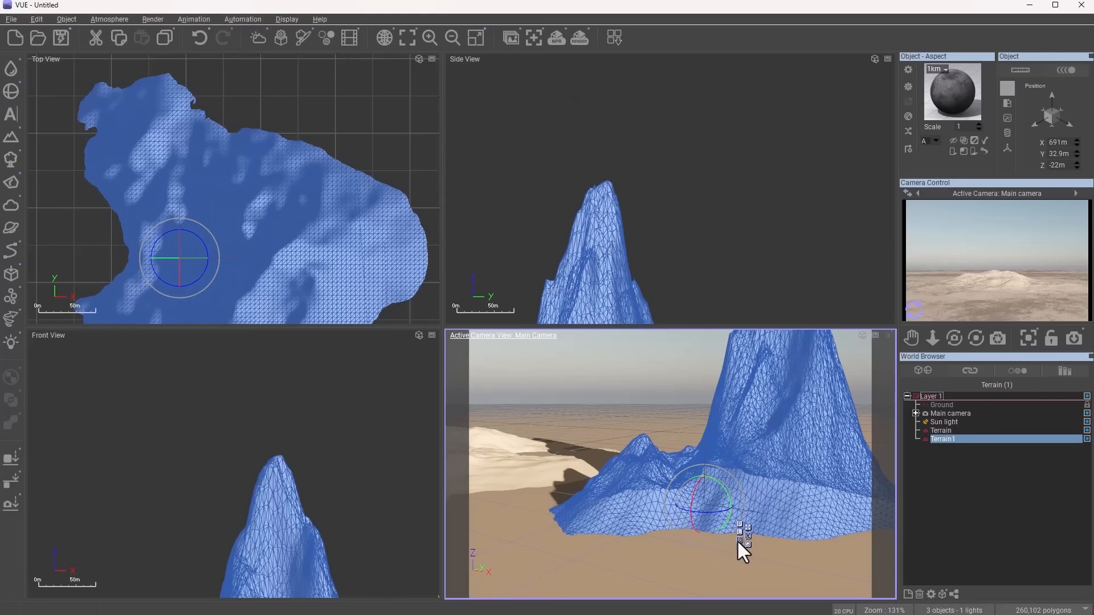
pyautogui.click(738, 549)
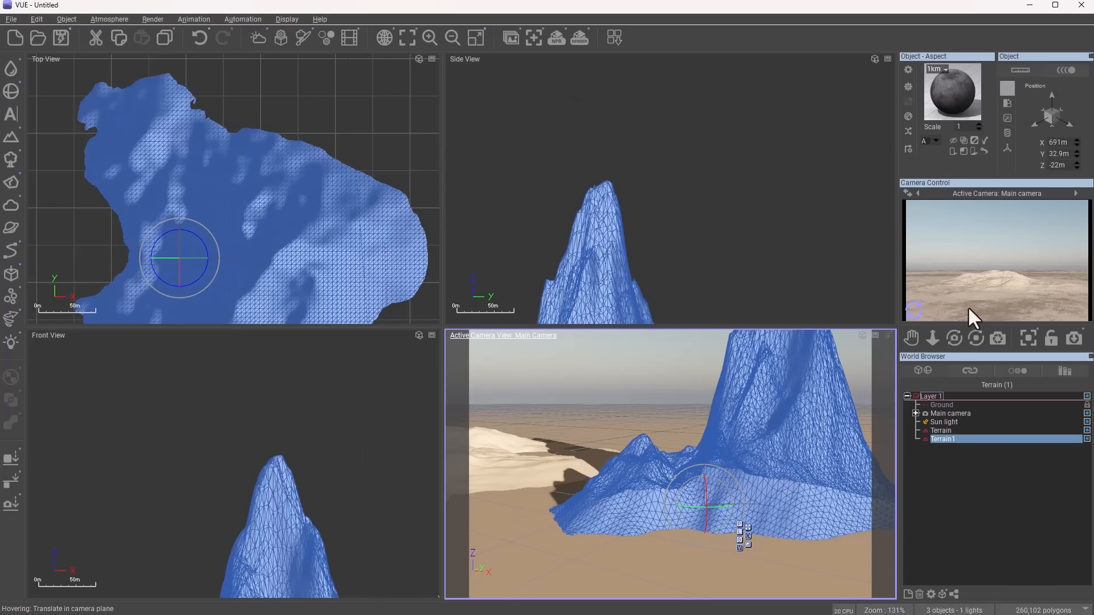
# Step: Refresh the camera preview, turn on its Auto-Update option, and reposition the main camera to show both terrains
pyautogui.click(914, 307)
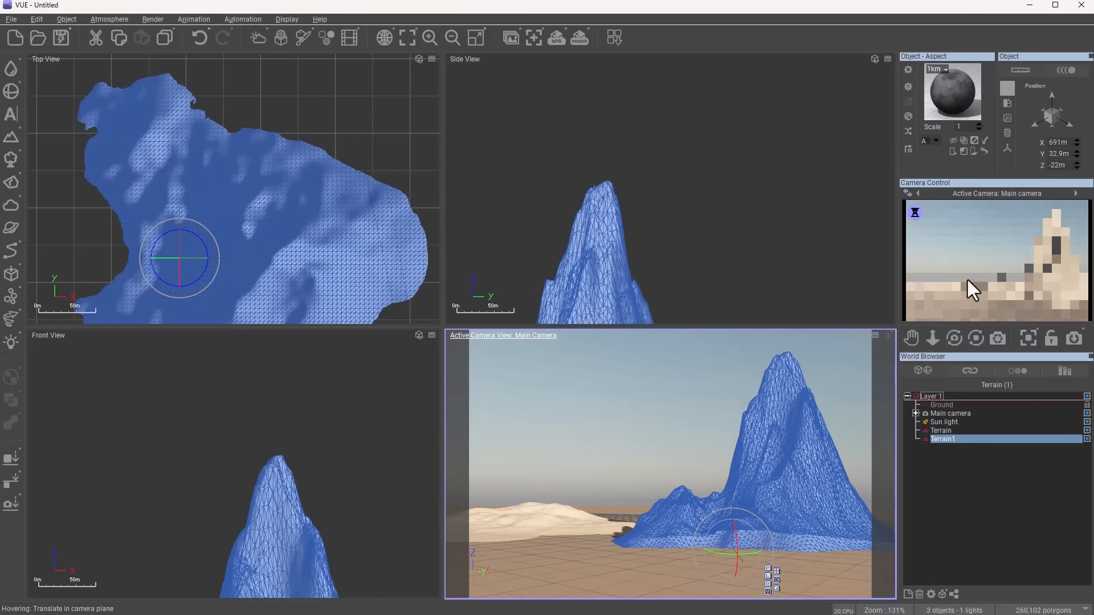
pyautogui.rightClick(967, 280)
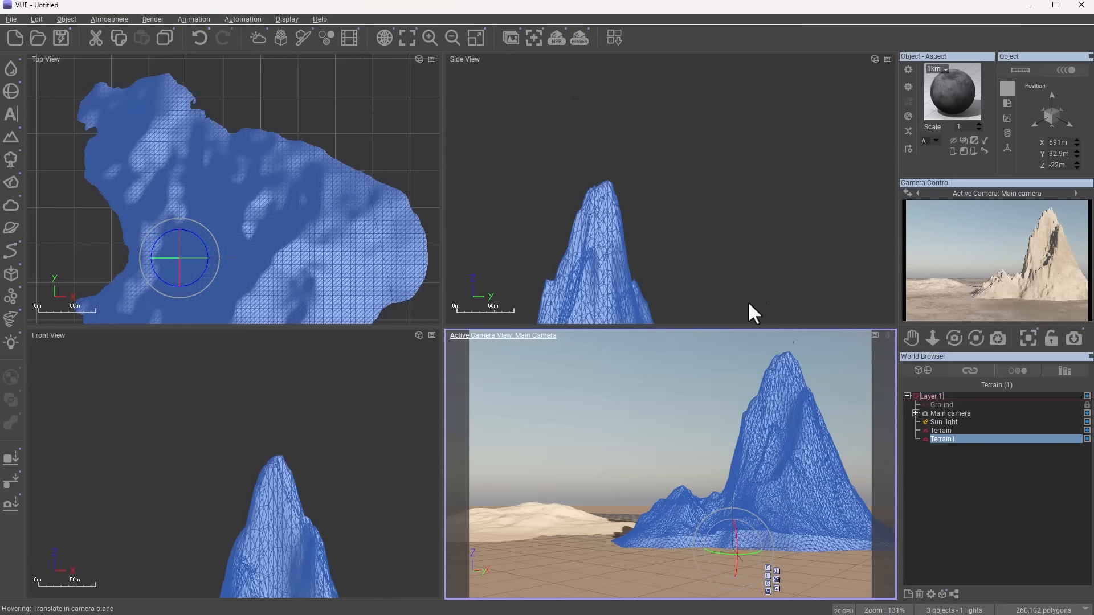
pyautogui.rightClick(944, 244)
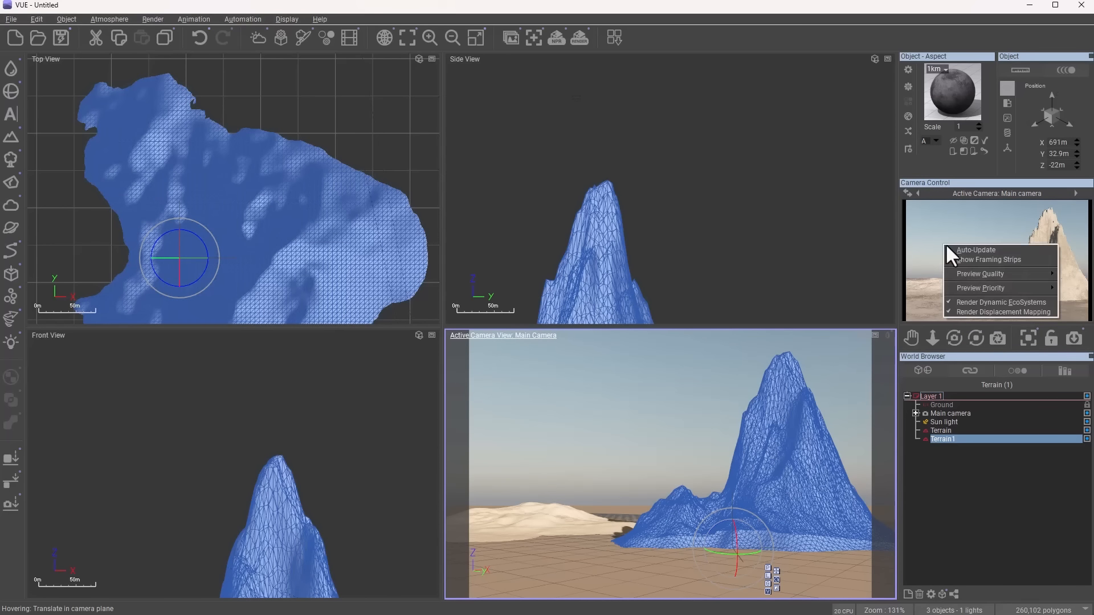
pyautogui.click(987, 248)
pyautogui.moveTo(783, 507); pyautogui.dragTo(681, 509, button='right')
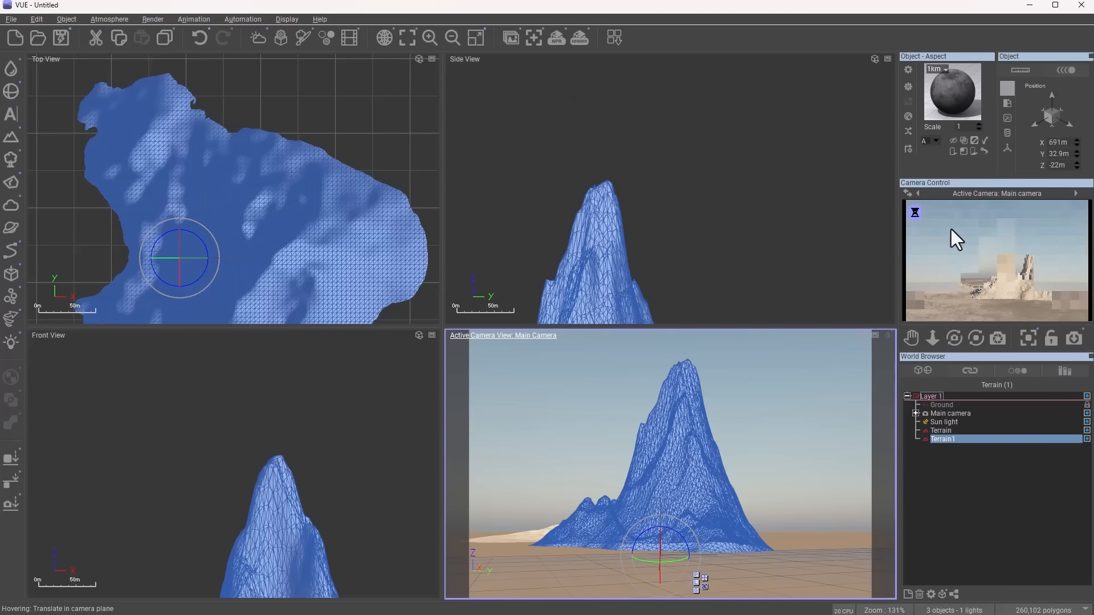
pyautogui.moveTo(611, 529); pyautogui.dragTo(724, 520, button='right')
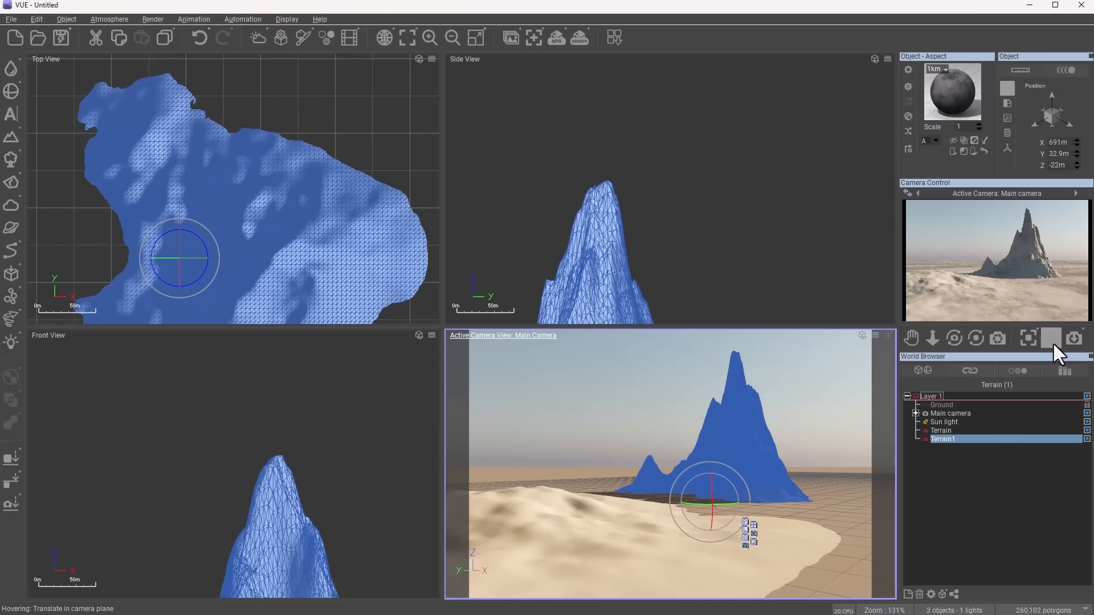
# Step: Change the Front View viewport to a Perspective View showing both terrains
pyautogui.click(862, 337)
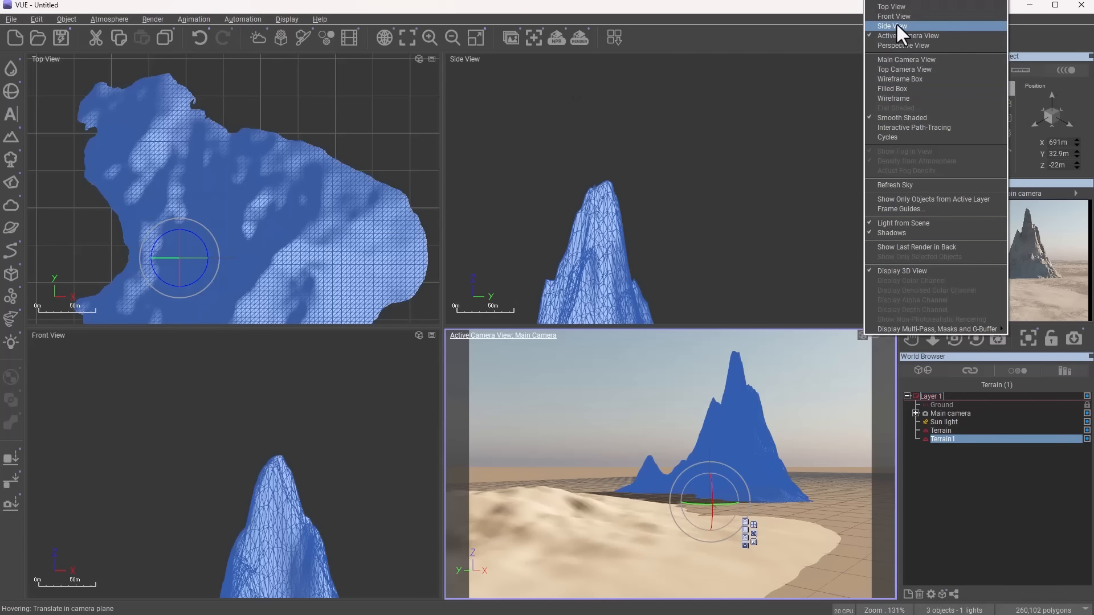
pyautogui.click(418, 335)
pyautogui.click(418, 335)
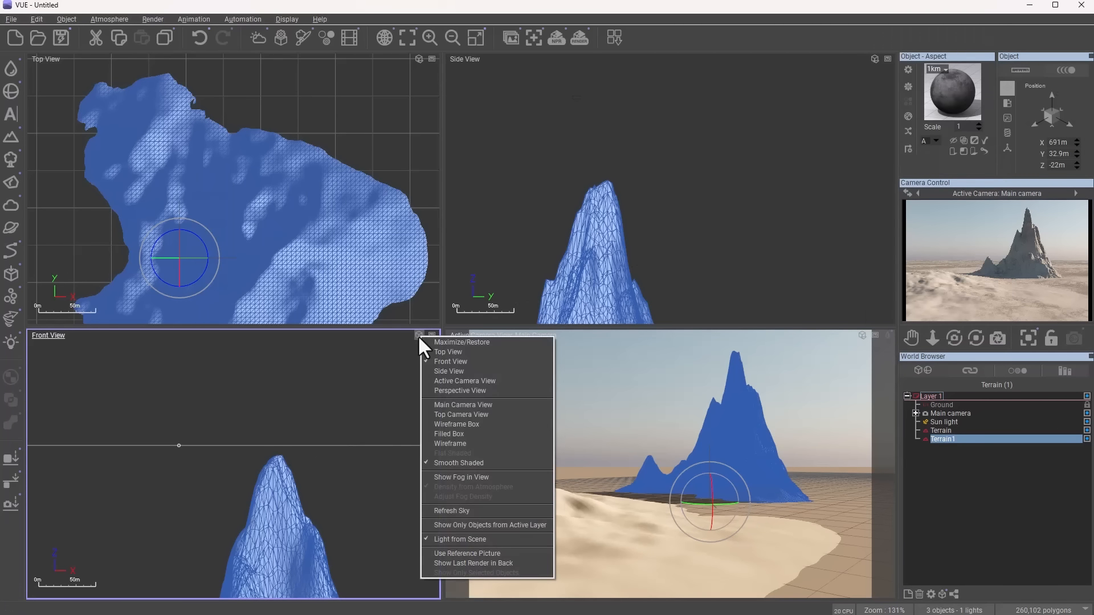
pyautogui.click(463, 390)
pyautogui.scroll(-5, 282, 483)
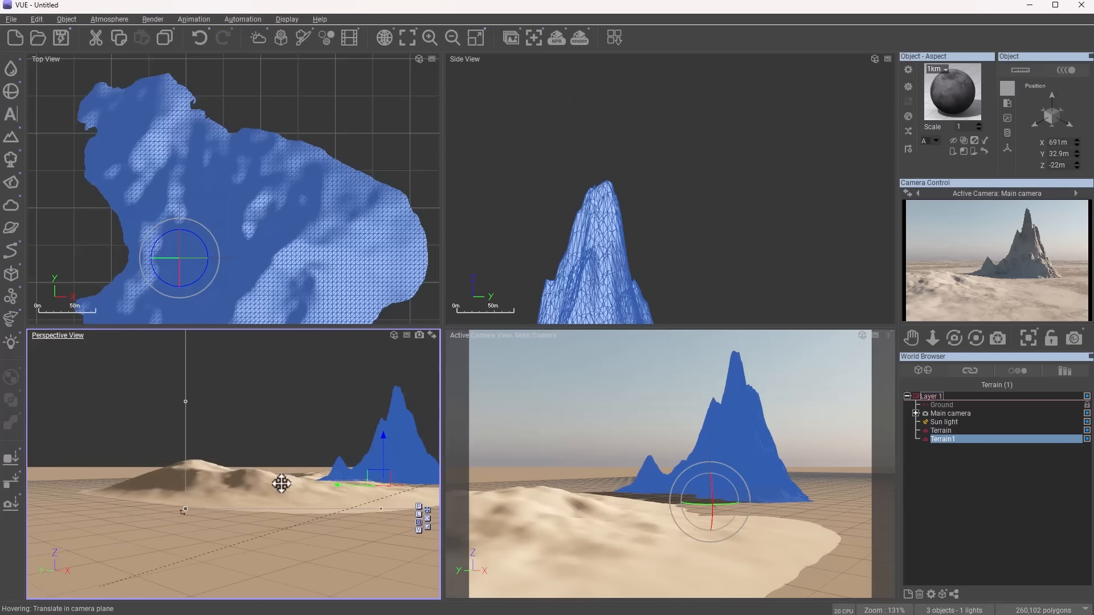
pyautogui.scroll(2, 281, 485)
pyautogui.moveTo(269, 495); pyautogui.dragTo(305, 516, button='right')
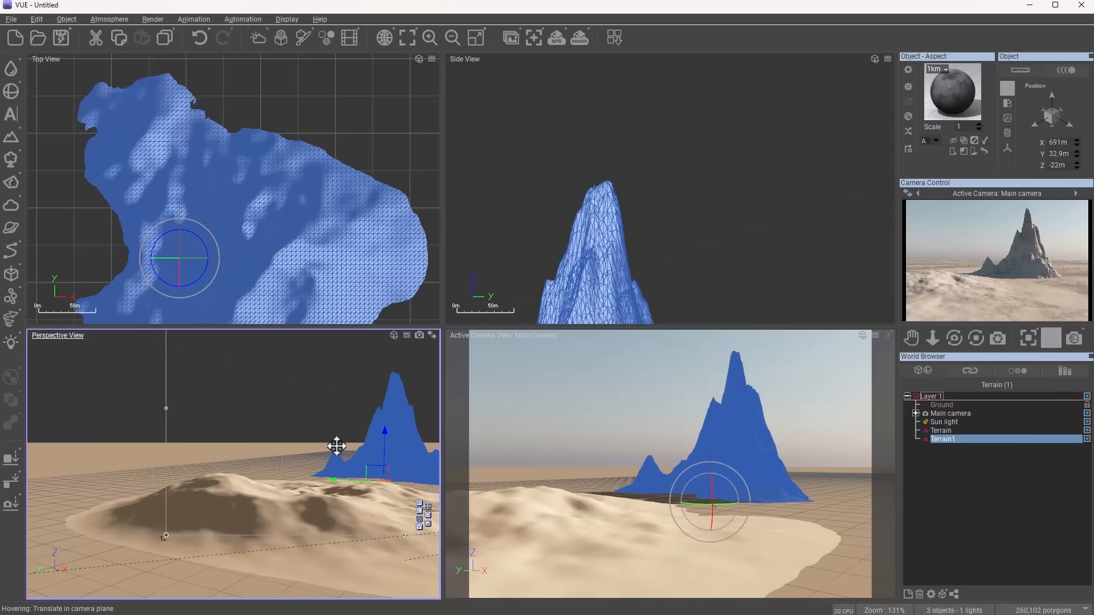
# Step: Maximize the Perspective View and look at the peaked terrain from another side
pyautogui.click(395, 334)
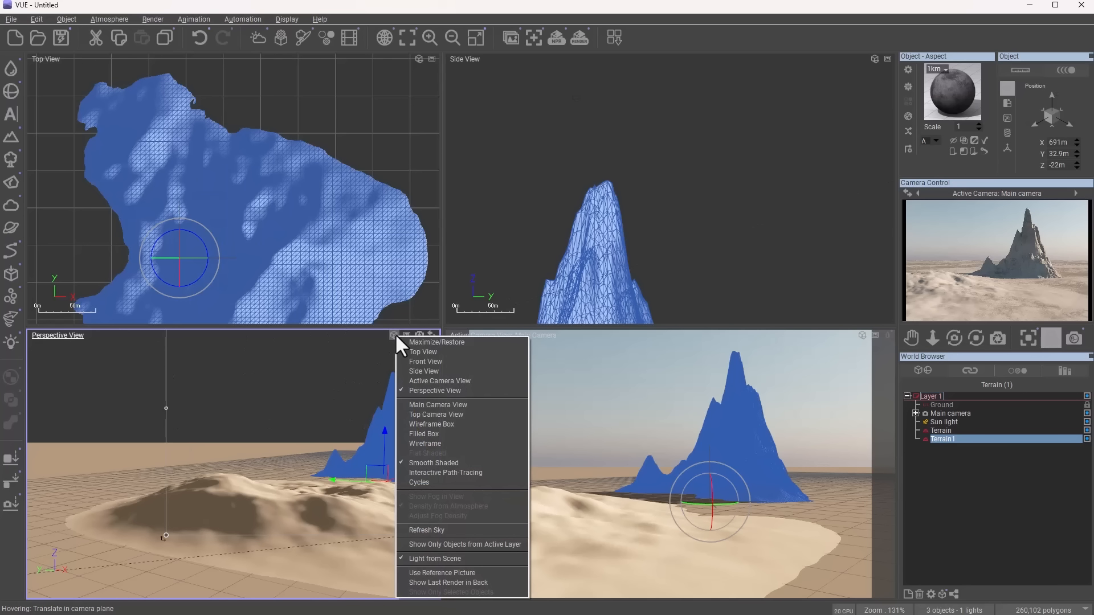
pyautogui.click(447, 342)
pyautogui.moveTo(361, 406); pyautogui.dragTo(467, 465, button='right')
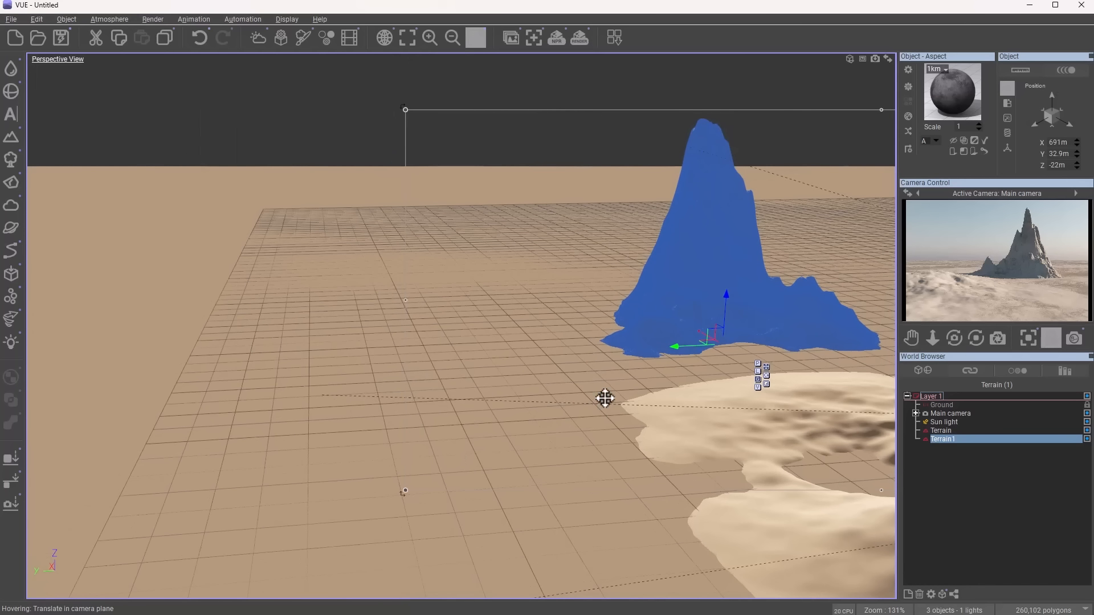
pyautogui.moveTo(605, 399); pyautogui.dragTo(380, 377, button='right')
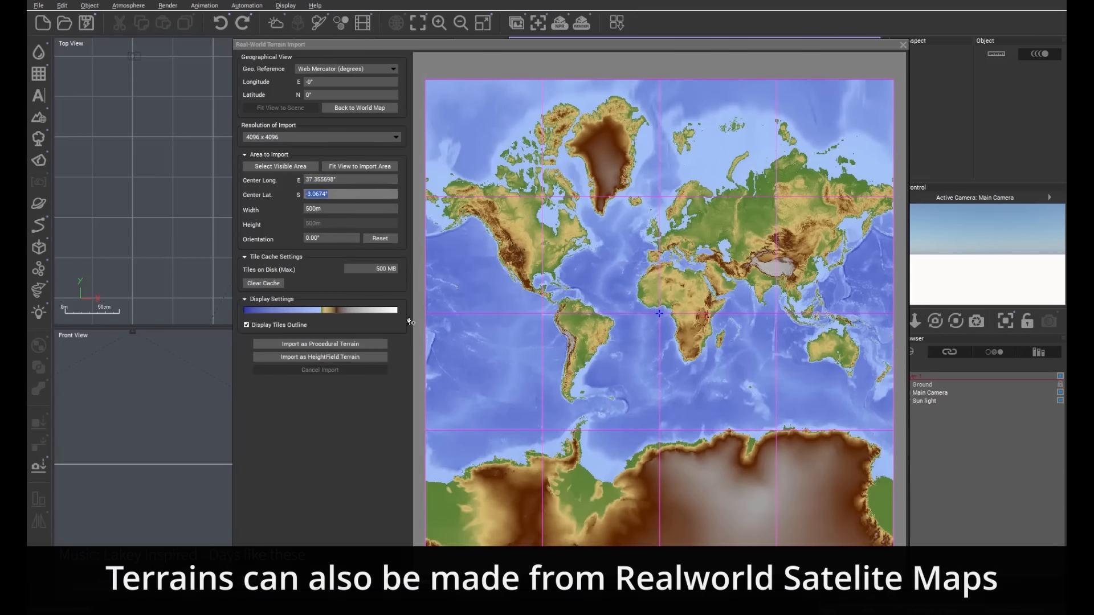
# Step: Fit the map to the 75 km wide import area and import it as a HeightField terrain
pyautogui.click(364, 166)
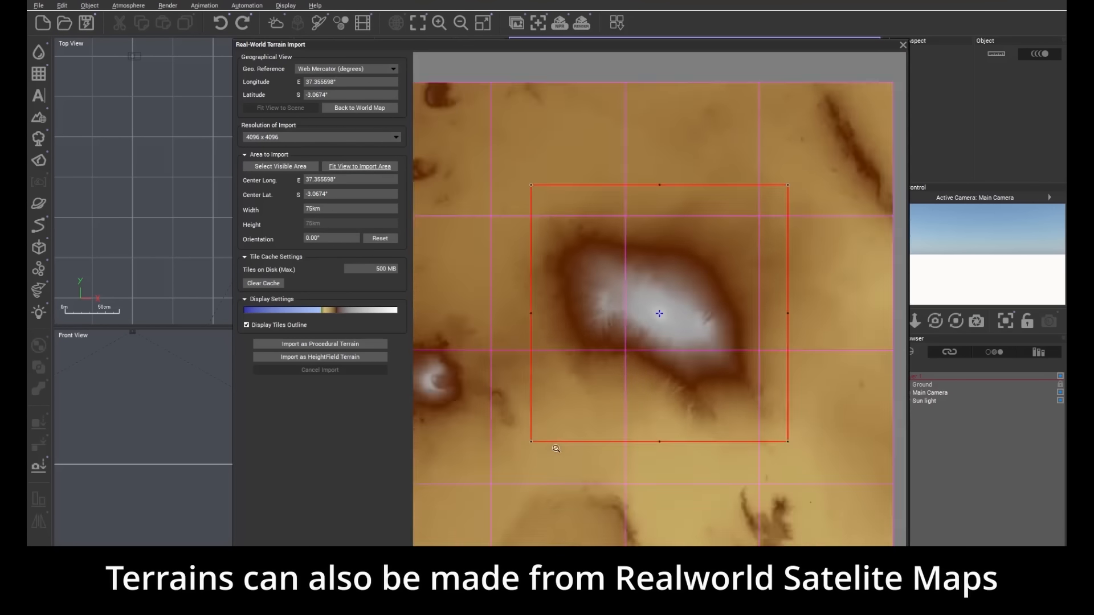
pyautogui.click(345, 166)
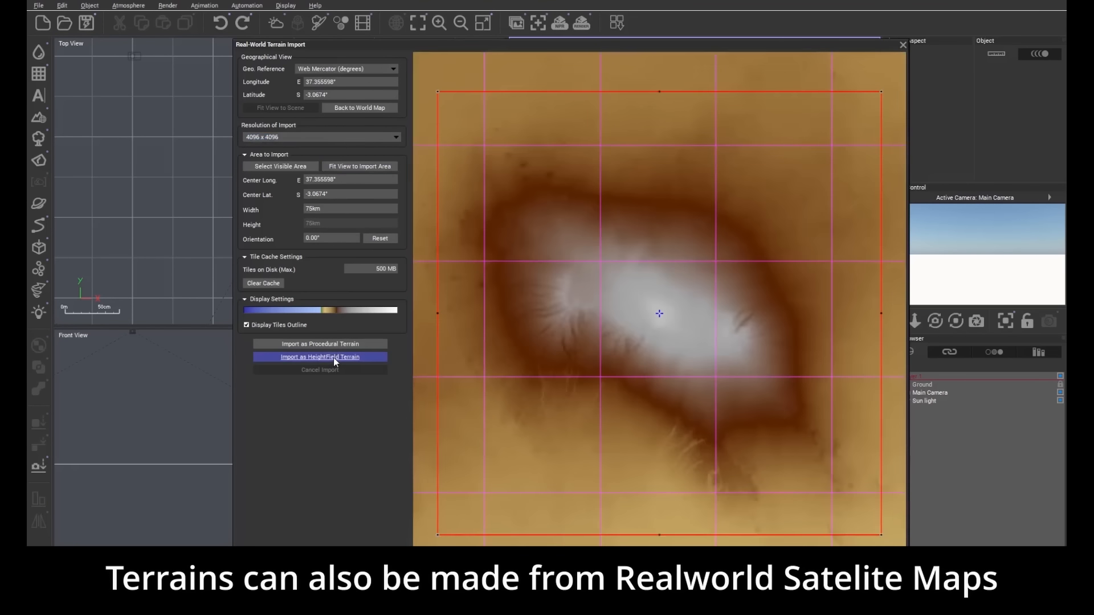
pyautogui.click(333, 358)
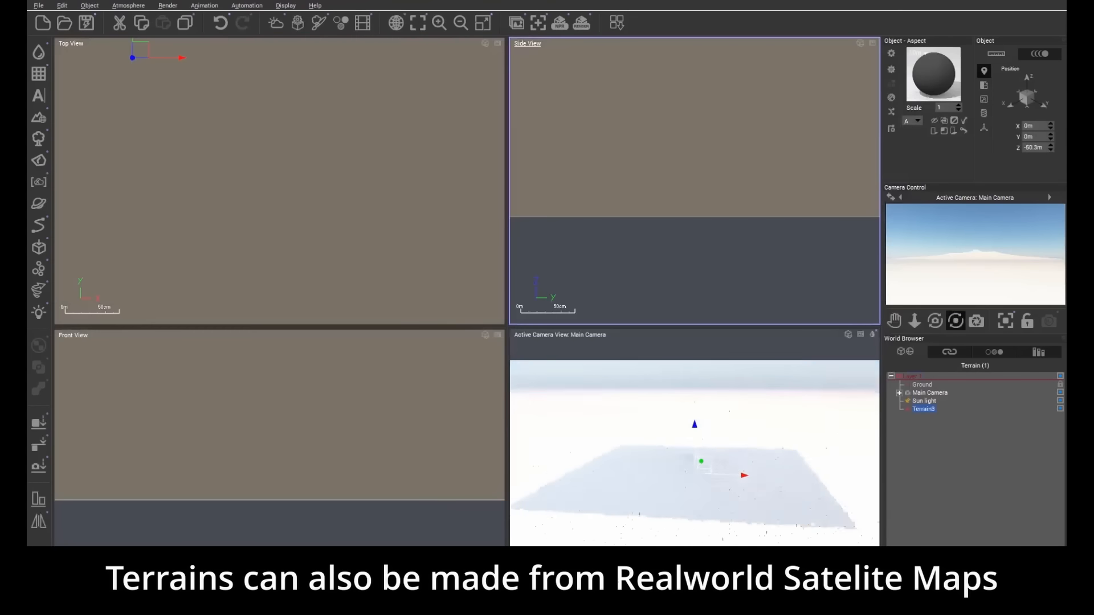
pyautogui.moveTo(735, 527); pyautogui.dragTo(698, 501, button='right')
pyautogui.scroll(4, 695, 529)
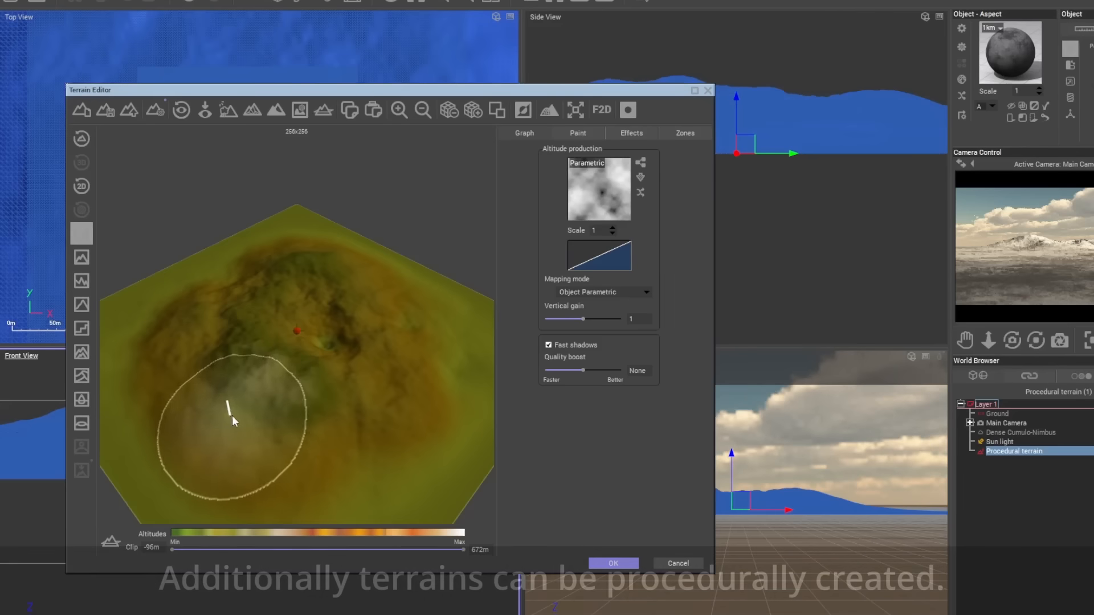
# Step: Open the altitude production function graph of the procedural terrain and widen the editor window
pyautogui.moveTo(232, 415); pyautogui.dragTo(303, 311)
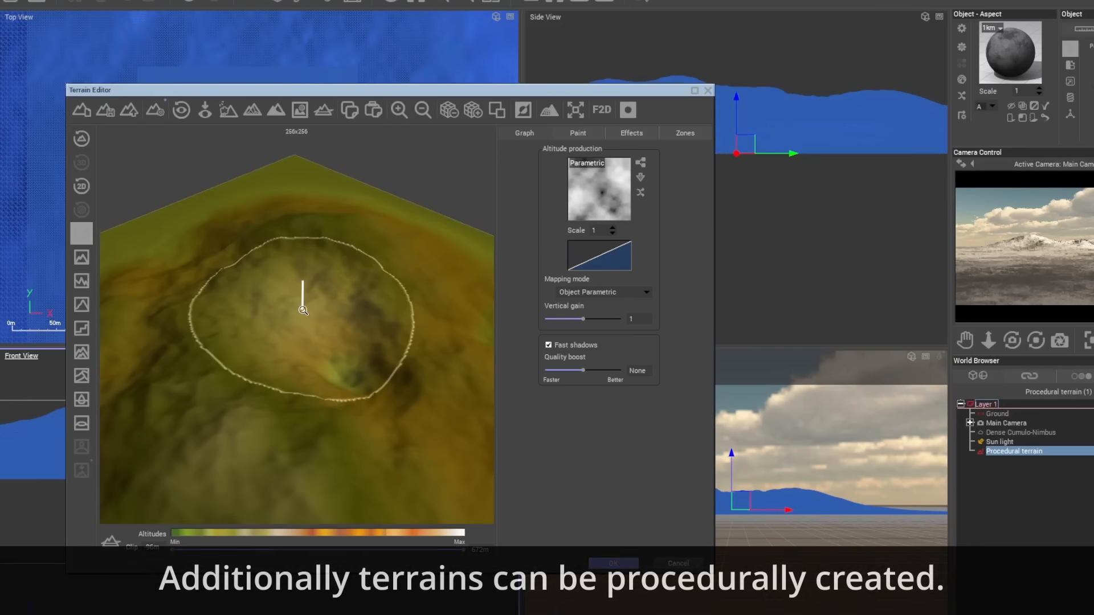
pyautogui.click(640, 164)
pyautogui.moveTo(866, 373); pyautogui.dragTo(995, 371)
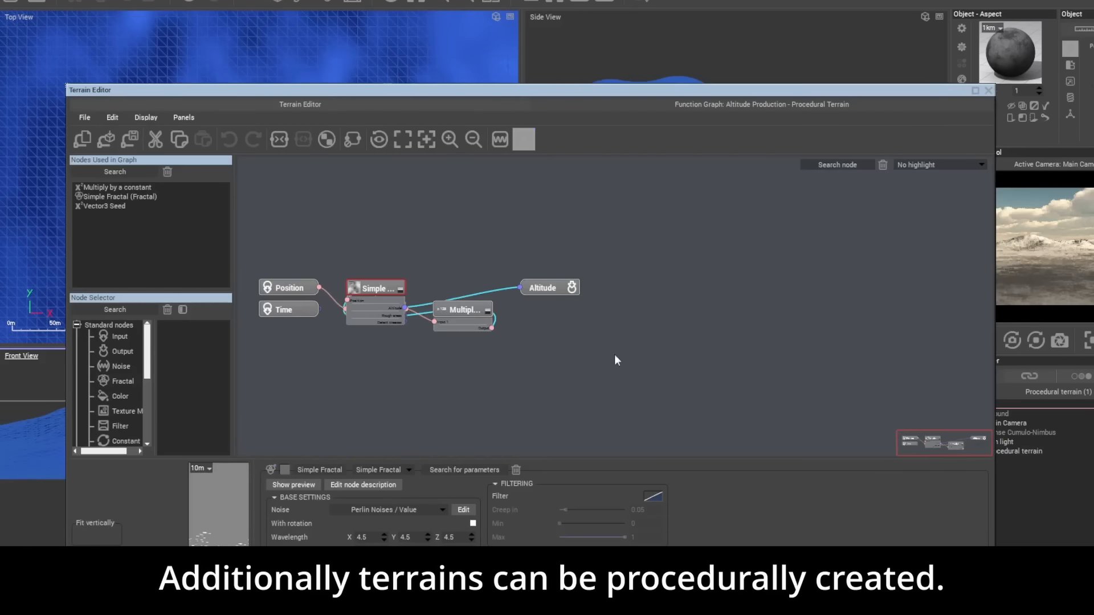
# Step: Spread the Altitude output, Multiply by a constant and Simple Fractal nodes apart in the function graph
pyautogui.scroll(1, 454, 335)
pyautogui.scroll(-1, 455, 335)
pyautogui.scroll(3, 562, 295)
pyautogui.moveTo(562, 295); pyautogui.dragTo(695, 272)
pyautogui.moveTo(430, 320); pyautogui.dragTo(665, 320)
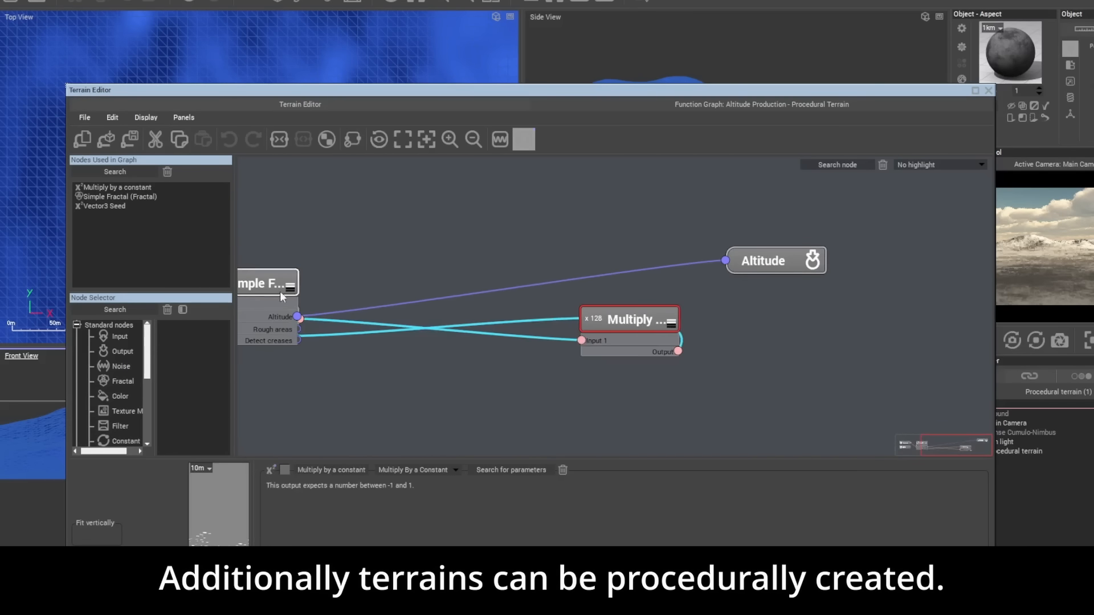
pyautogui.moveTo(280, 291); pyautogui.dragTo(533, 269)
pyautogui.scroll(-3, 403, 303)
pyautogui.scroll(-4, 106, 364)
pyautogui.scroll(3, 104, 364)
pyautogui.scroll(3, 281, 306)
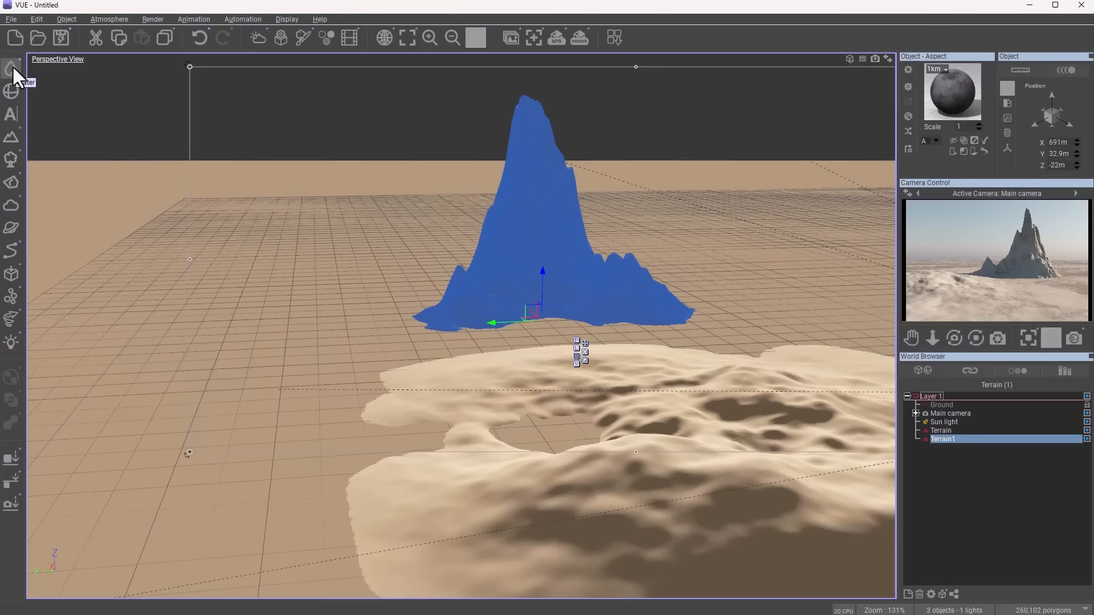
# Step: Add a water plane to the scene and raise it to a height of about 14.6 m
pyautogui.moveTo(12, 65)
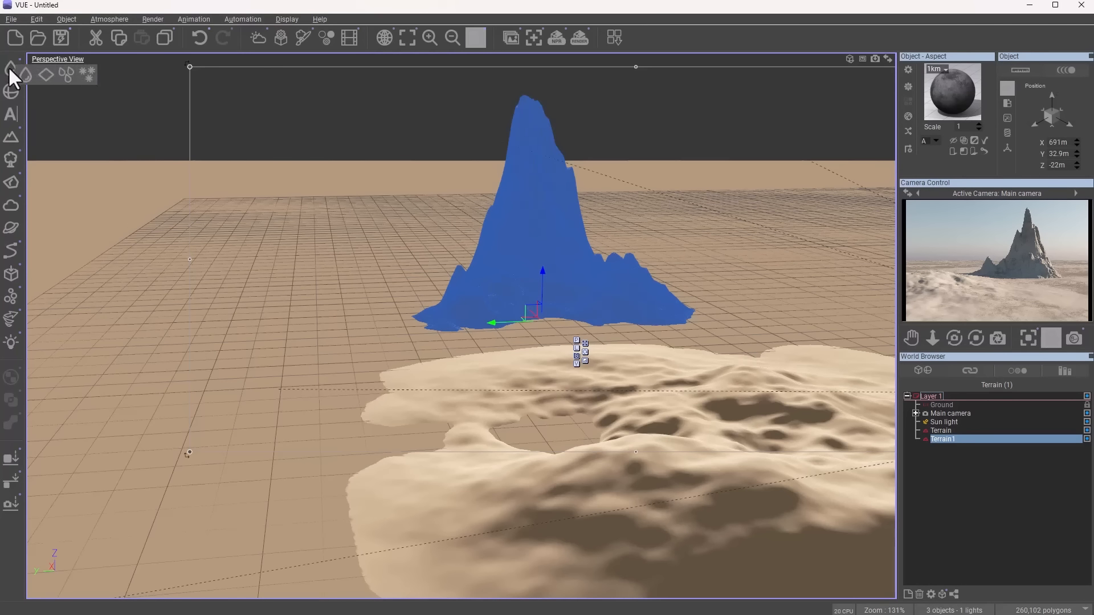
pyautogui.click(28, 73)
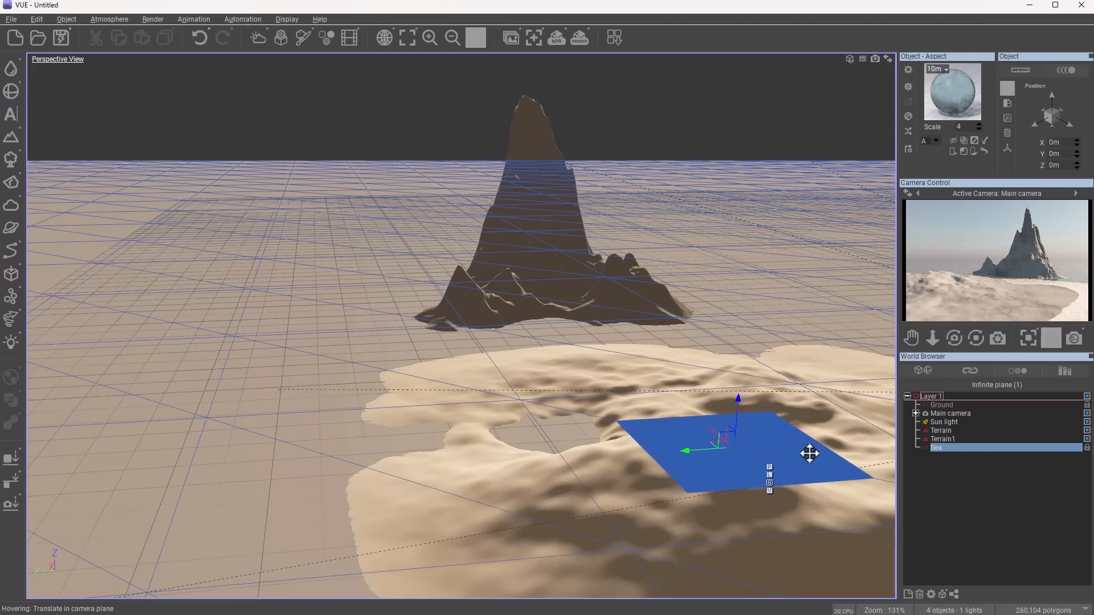
pyautogui.moveTo(674, 433); pyautogui.dragTo(544, 436, button='right')
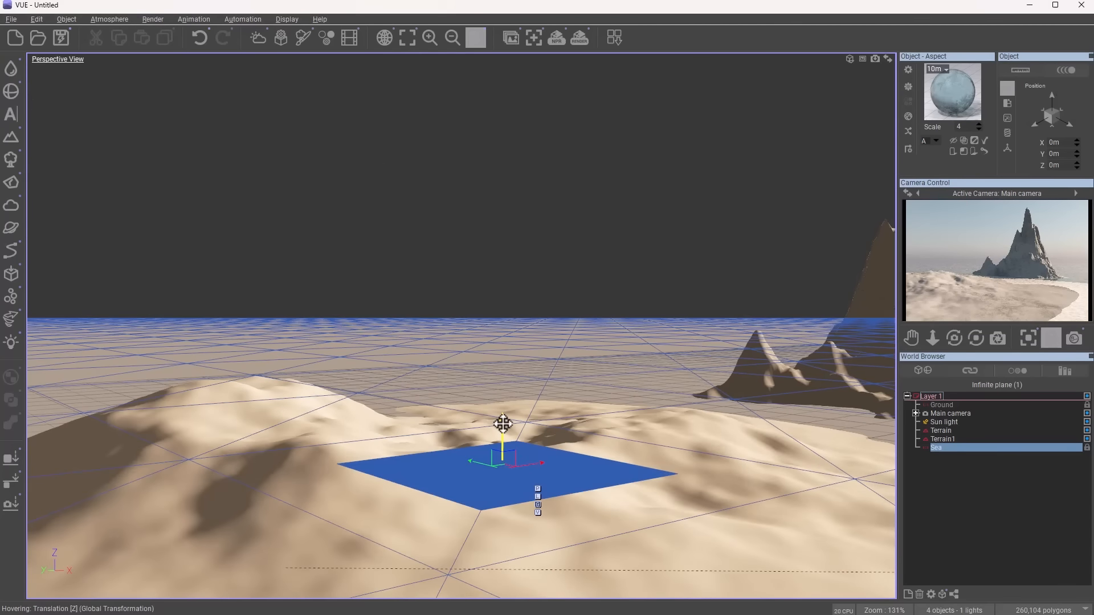
pyautogui.moveTo(502, 424); pyautogui.dragTo(502, 402)
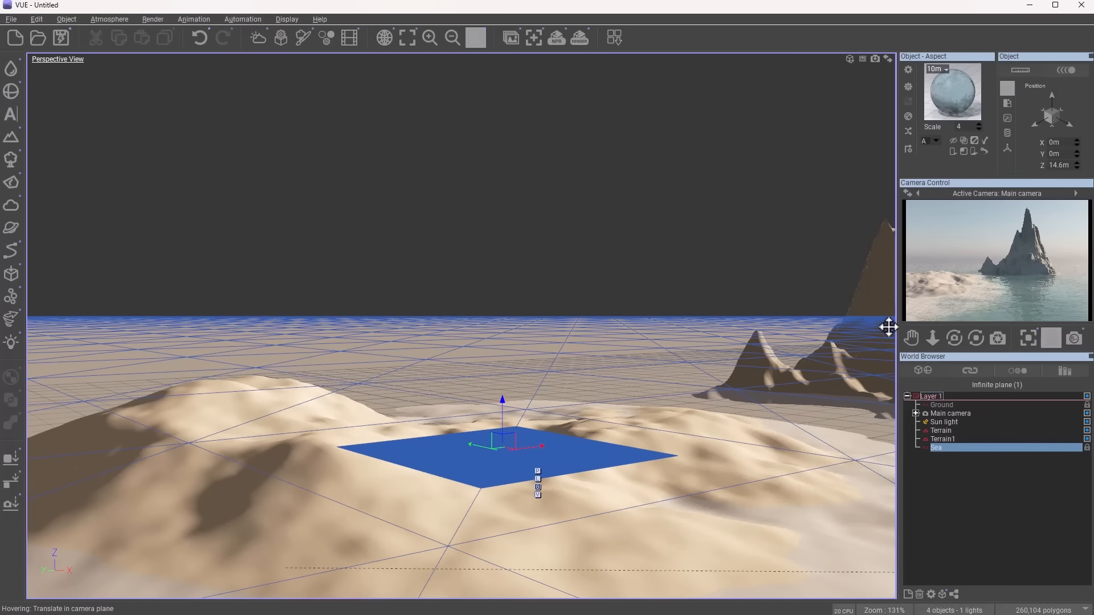
# Step: Add a Cumulus cloud layer with 18% cover, 57% density and 39% opacity, and adjust its animation direction
pyautogui.moveTo(664, 456); pyautogui.dragTo(403, 498, button='middle')
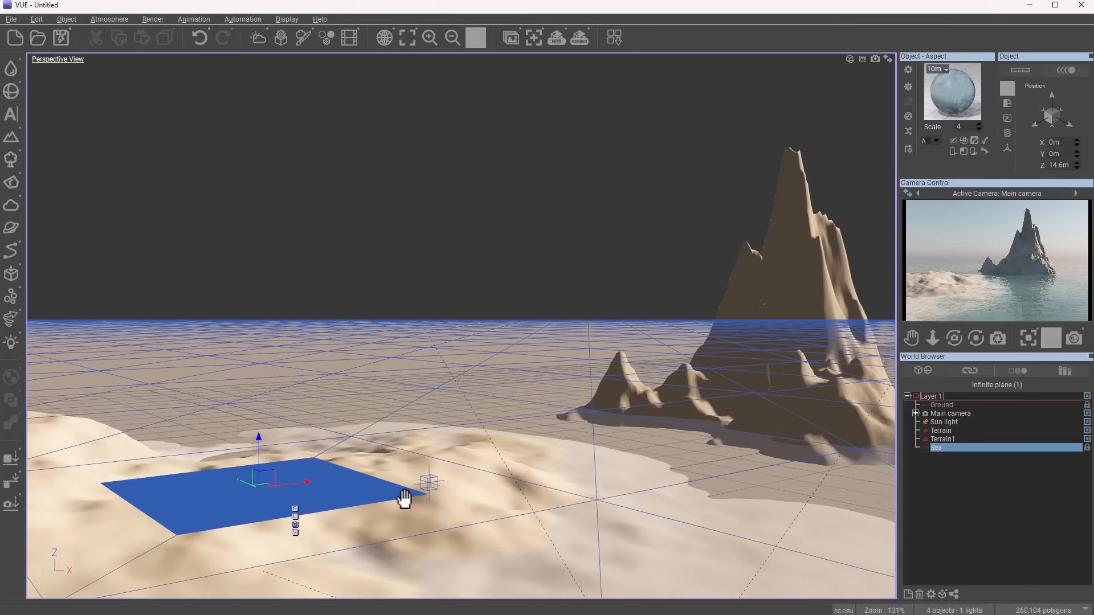
pyautogui.keyDown('ctrl'); pyautogui.moveTo(403, 498); pyautogui.dragTo(553, 462, button='right'); pyautogui.keyUp('ctrl')
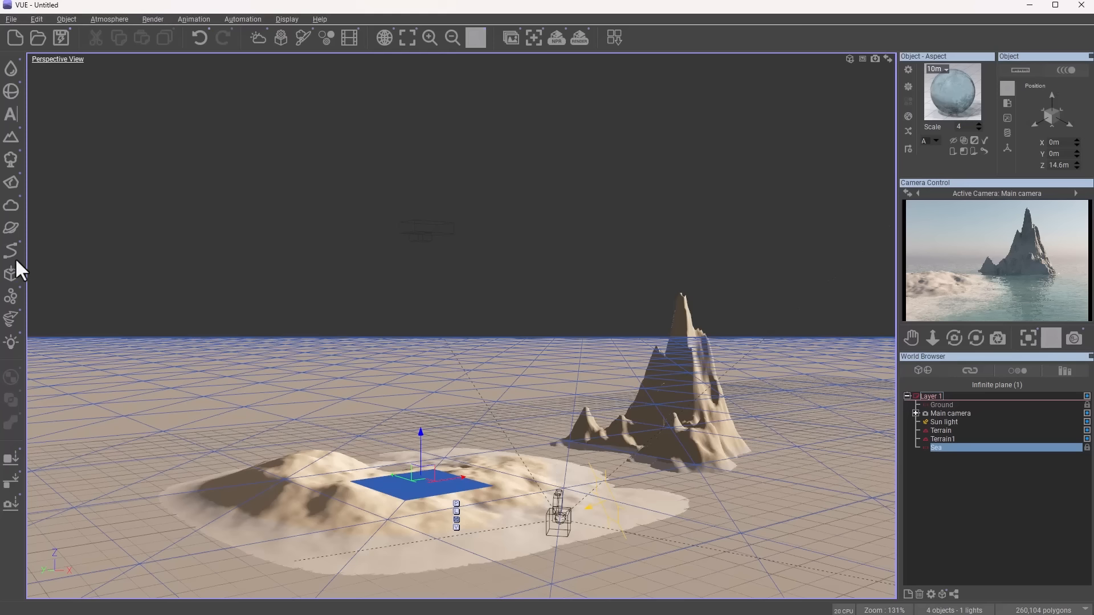
pyautogui.click(11, 210)
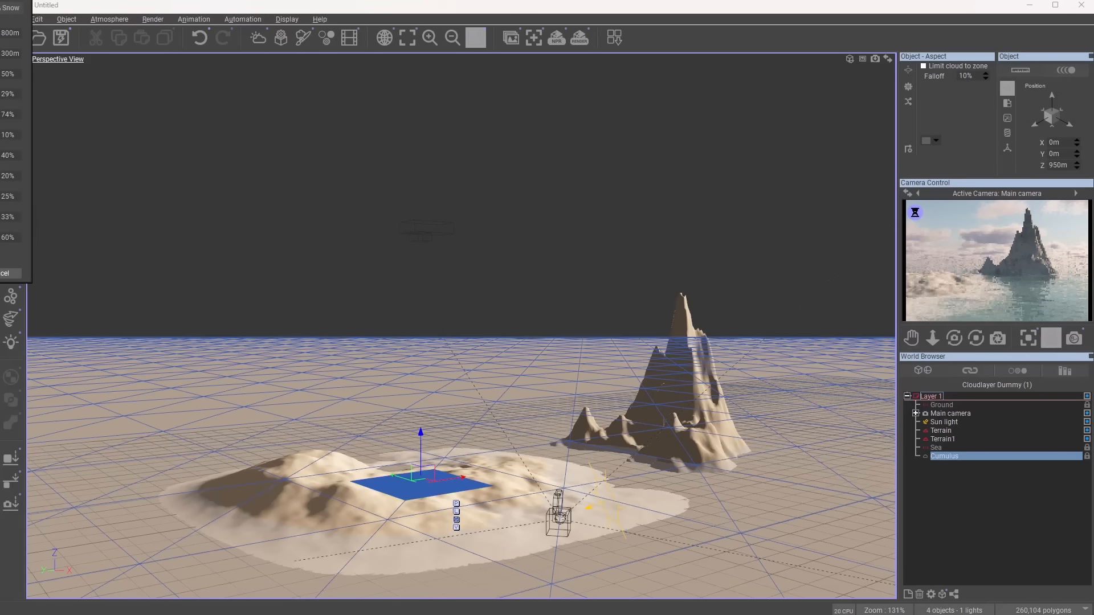
pyautogui.moveTo(460, 111); pyautogui.dragTo(504, 144)
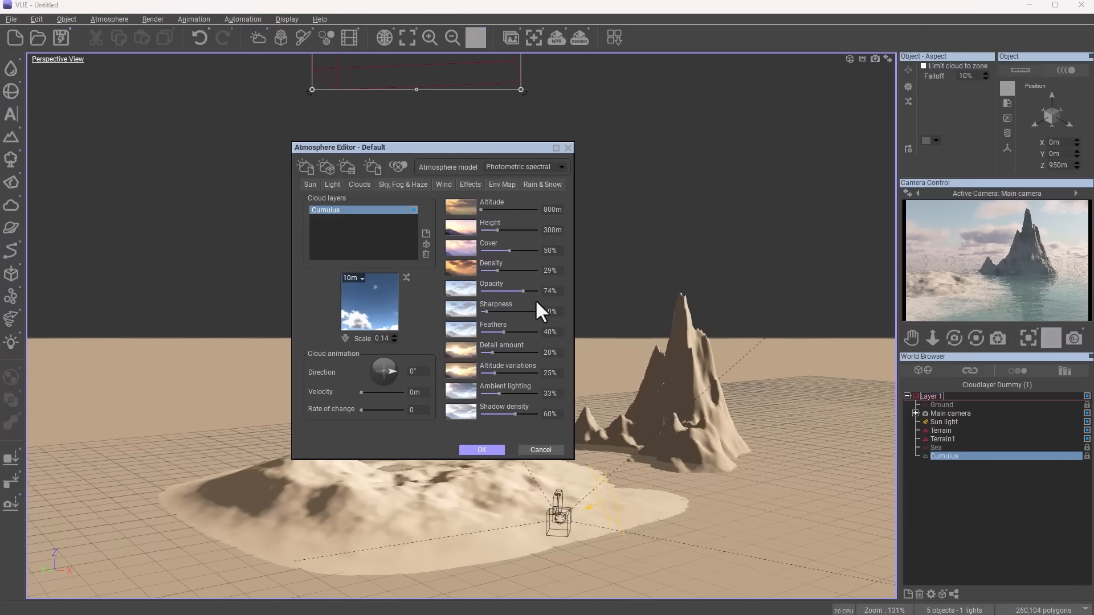
pyautogui.moveTo(503, 292); pyautogui.dragTo(491, 251)
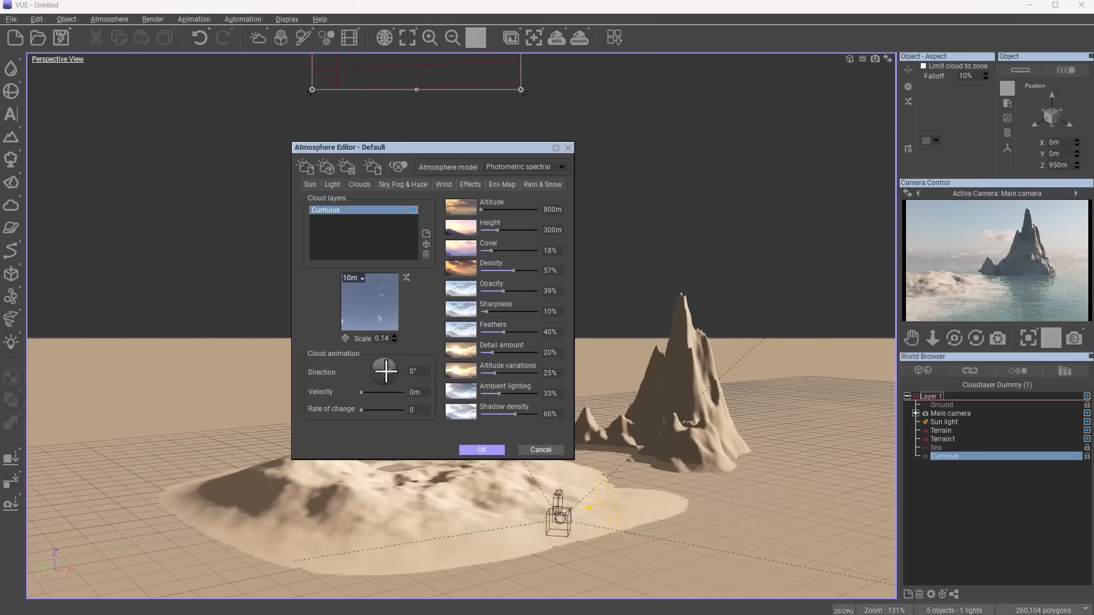
pyautogui.moveTo(385, 371); pyautogui.dragTo(379, 393)
pyautogui.click(484, 453)
# Step: Move the Cumulus cloud layer to about X 99.4 m and Y -99 m, keeping it above the terrains
pyautogui.scroll(-4, 447, 131)
pyautogui.moveTo(444, 187); pyautogui.dragTo(449, 318, button='middle')
pyautogui.moveTo(489, 213); pyautogui.dragTo(512, 366)
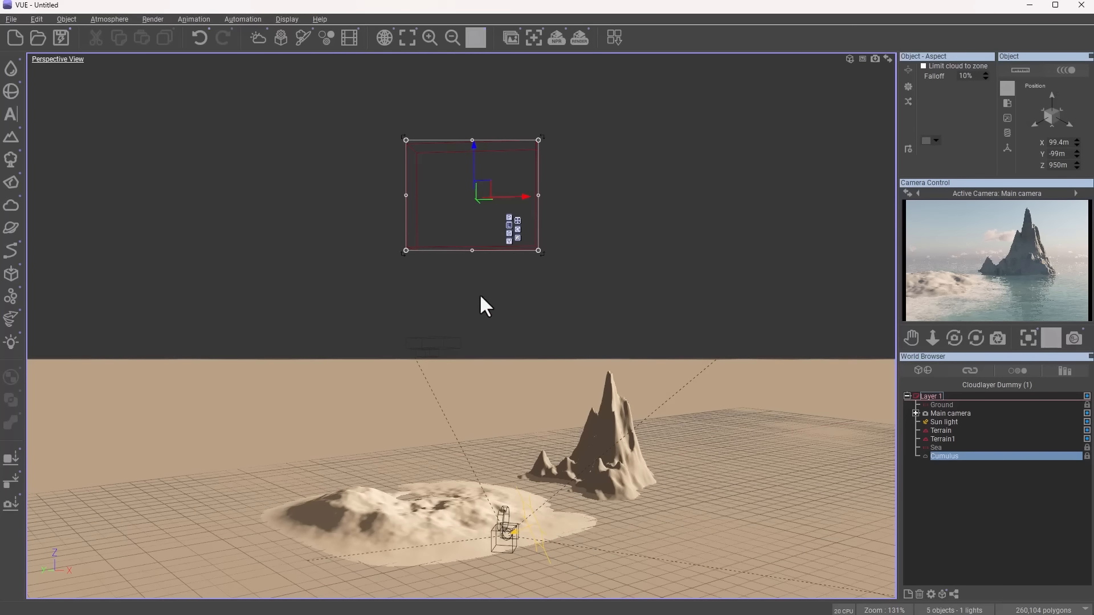
# Step: Enlarge the main camera's preview in both width and height
pyautogui.moveTo(898, 312); pyautogui.dragTo(751, 313)
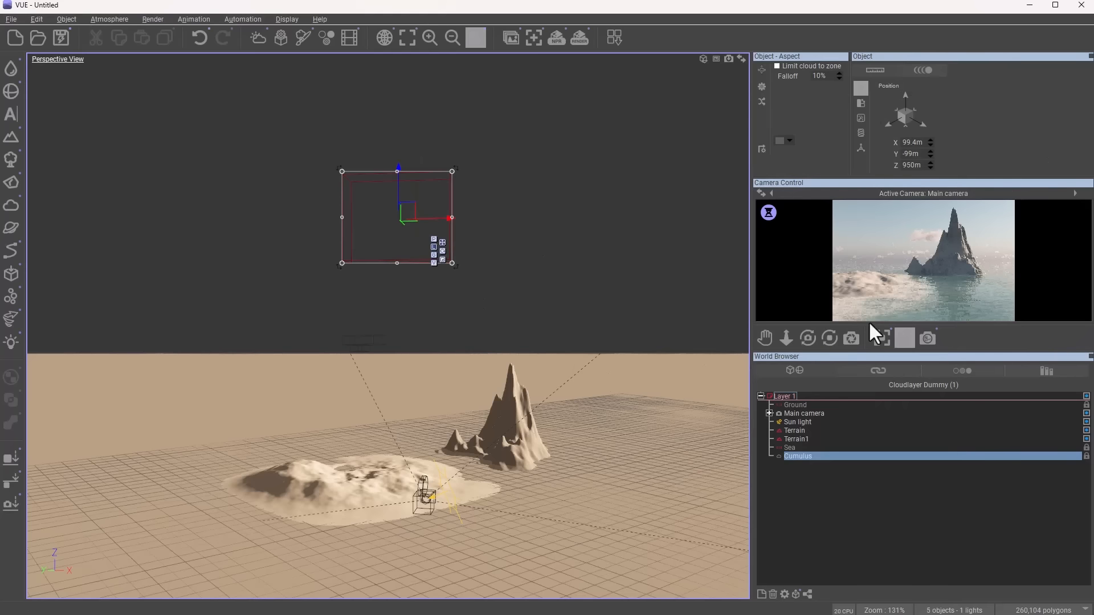
pyautogui.moveTo(870, 323); pyautogui.dragTo(880, 433)
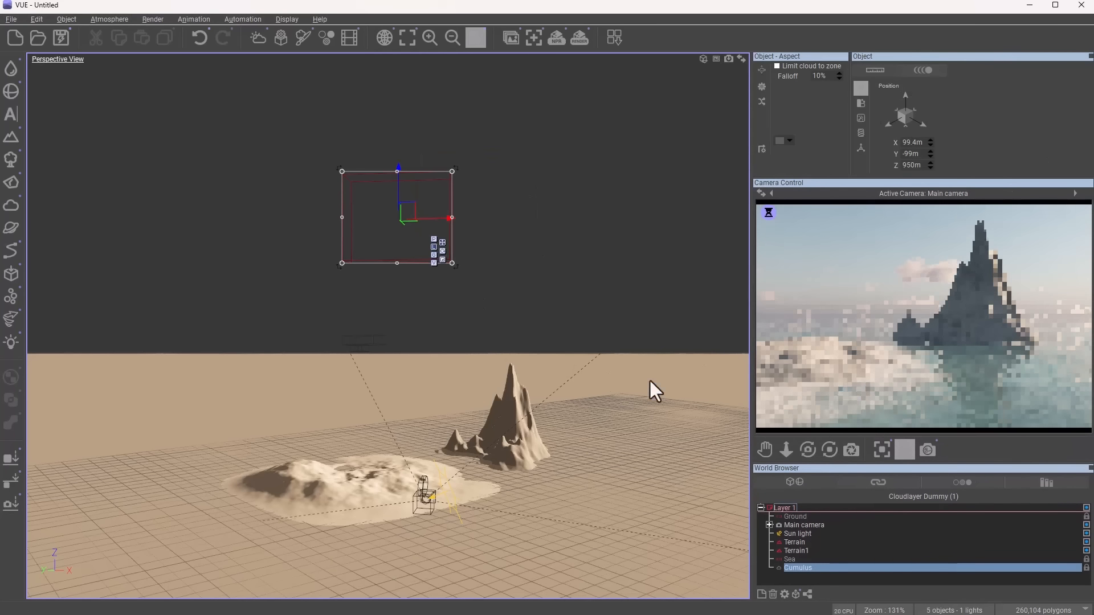
# Step: Examine the low island terrain and the peaked terrain up close in the Perspective View
pyautogui.scroll(3, 409, 528)
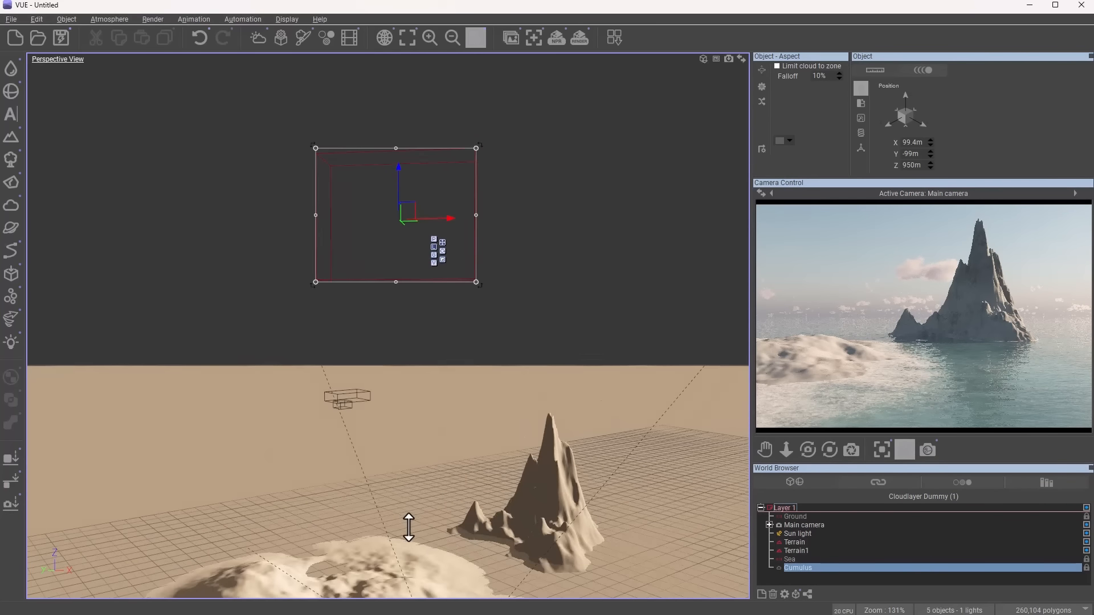
pyautogui.moveTo(410, 529); pyautogui.dragTo(483, 345, button='middle')
pyautogui.scroll(4, 440, 414)
pyautogui.moveTo(440, 413); pyautogui.dragTo(467, 350, button='middle')
pyautogui.moveTo(504, 324); pyautogui.dragTo(508, 365, button='right')
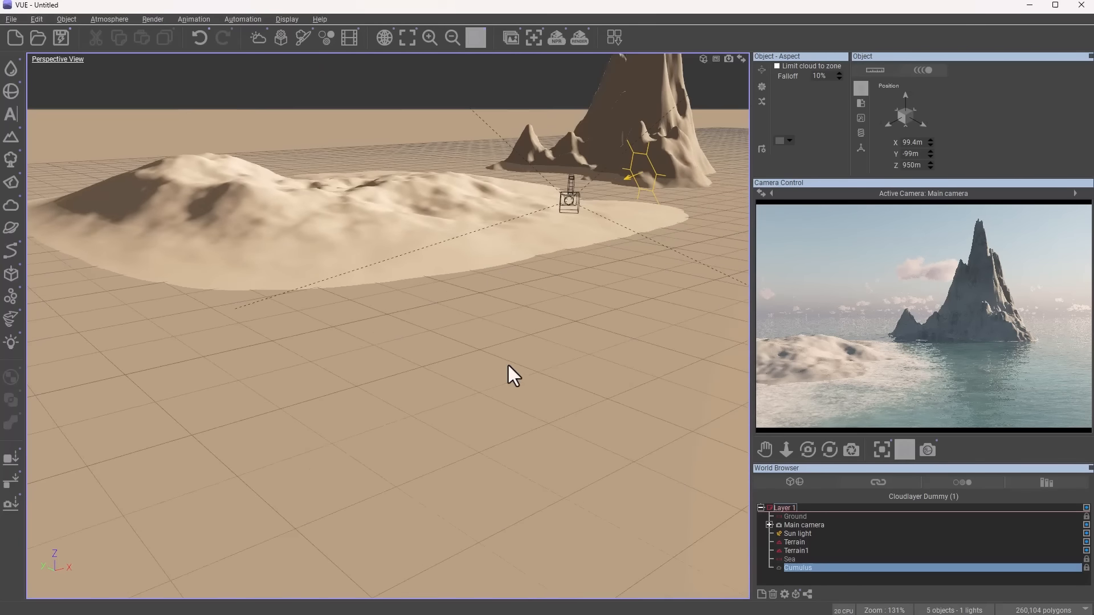
pyautogui.moveTo(501, 370); pyautogui.dragTo(479, 547, button='middle')
pyautogui.scroll(3, 412, 329)
pyautogui.scroll(1, 412, 329)
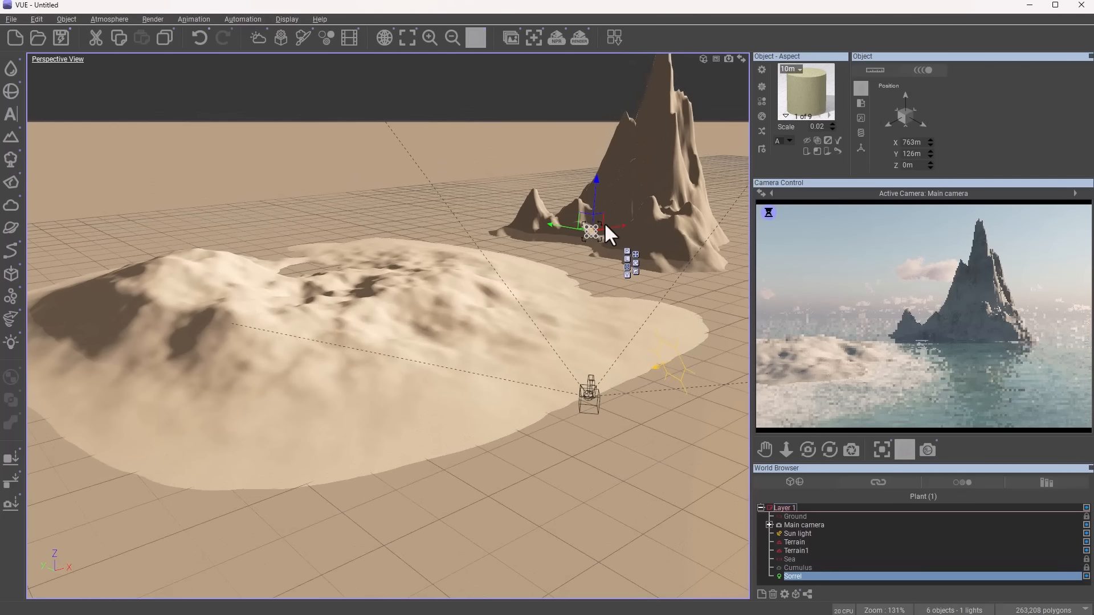
# Step: Move the Sorrel plant to X 297 m and raise it to about 14 cm
pyautogui.moveTo(617, 226); pyautogui.dragTo(477, 287)
pyautogui.press('f')
pyautogui.moveTo(407, 326)
pyautogui.mouseDown(button='right')
pyautogui.moveTo(379, 398)
pyautogui.moveTo(286, 367)
pyautogui.moveTo(296, 369)
pyautogui.mouseUp(button='right')
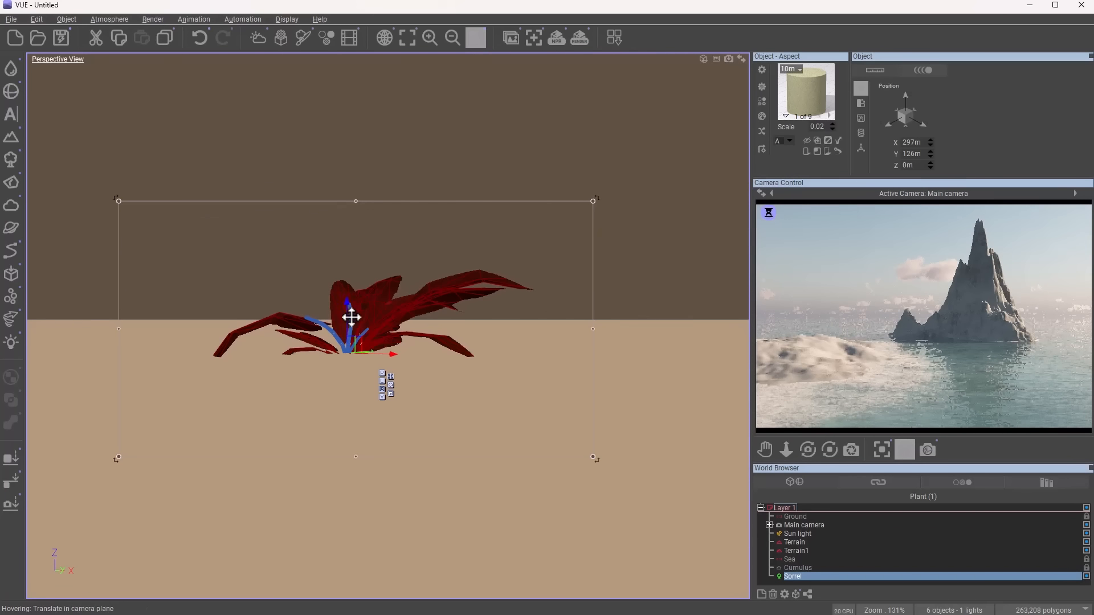
pyautogui.moveTo(353, 313); pyautogui.dragTo(338, 243)
pyautogui.moveTo(338, 243); pyautogui.dragTo(381, 313, button='right')
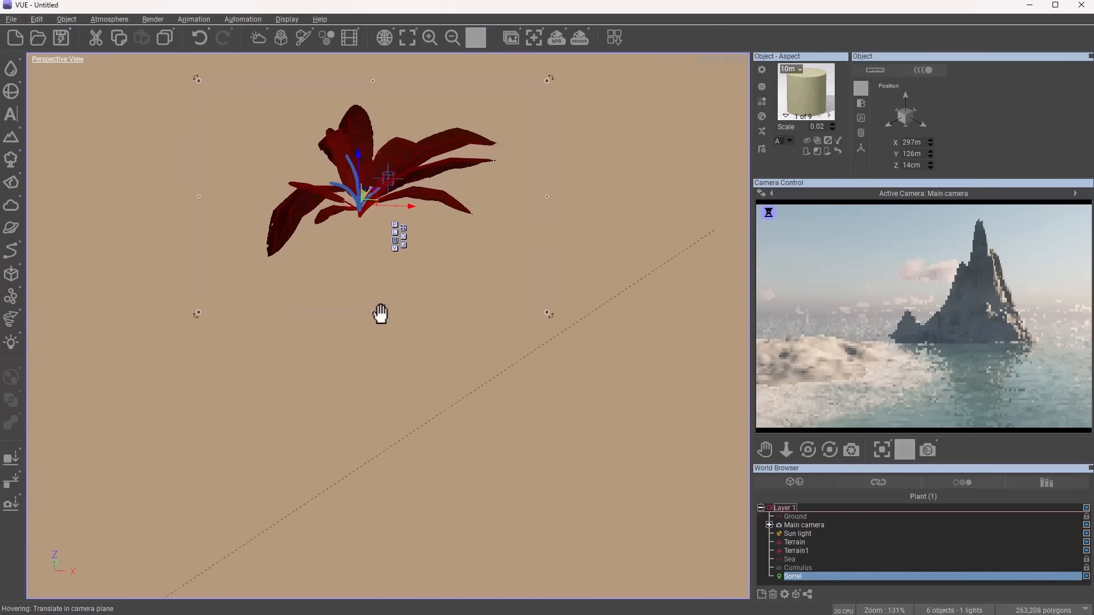
# Step: Delete the Sorrel plant from the scene
pyautogui.scroll(-10, 378, 291)
pyautogui.press('Delete')
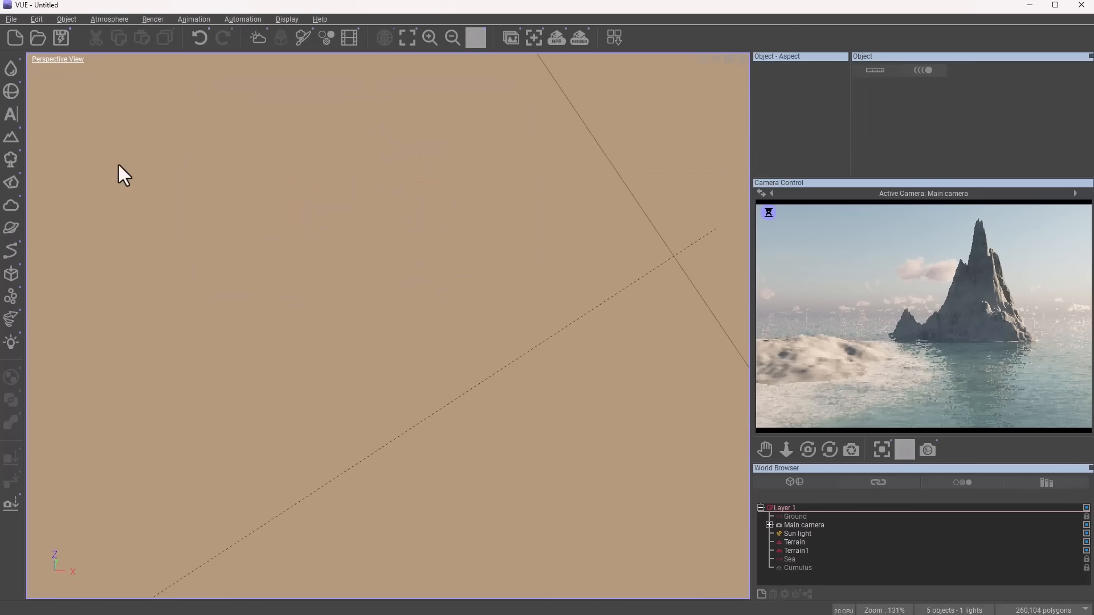
# Step: Browse the plant library's Legacy (SolidGrowth) folder and the PlantFactory bushes and trees without adding a plant
pyautogui.click(12, 159)
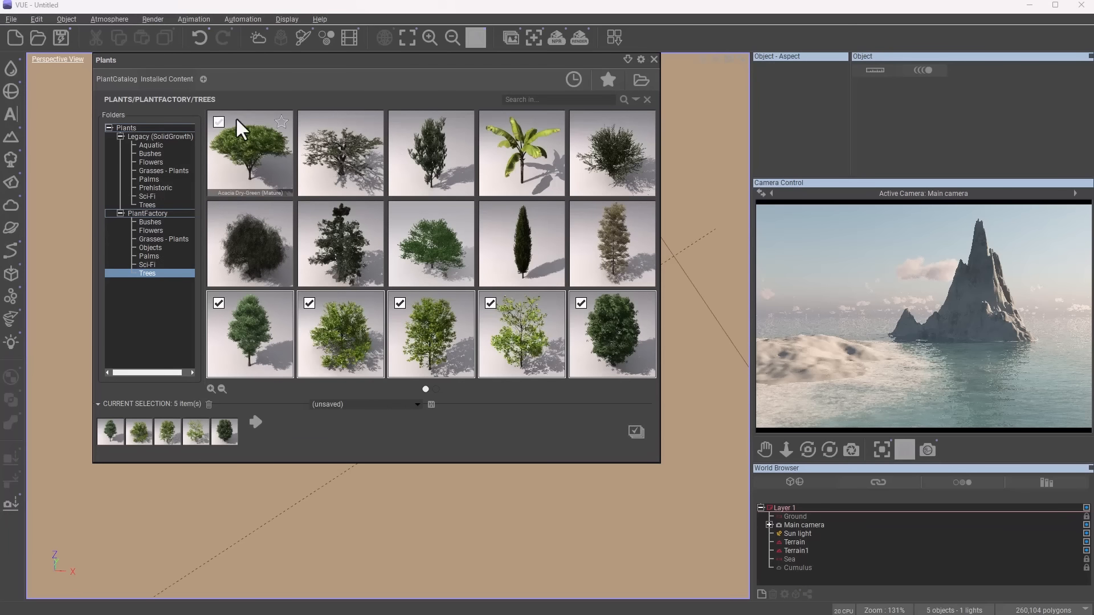
pyautogui.click(149, 222)
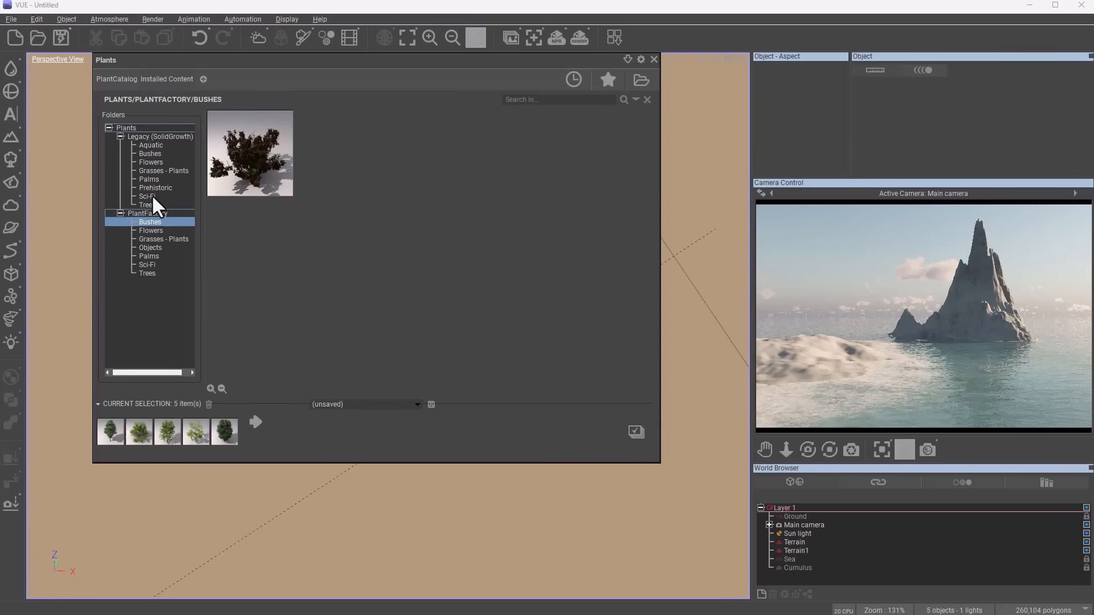
pyautogui.click(159, 137)
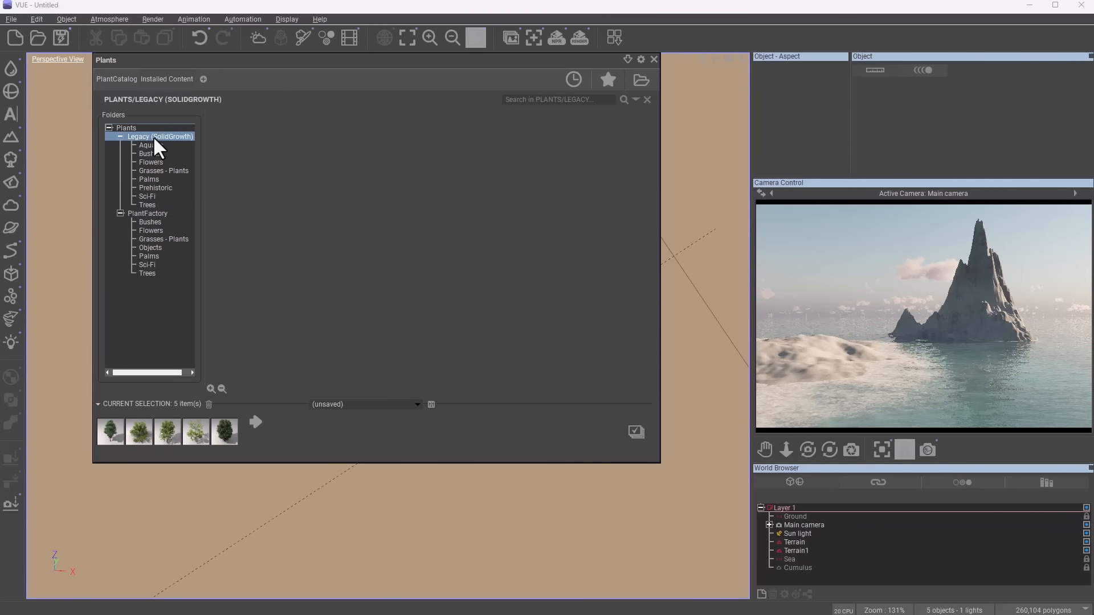
pyautogui.click(156, 221)
pyautogui.click(153, 272)
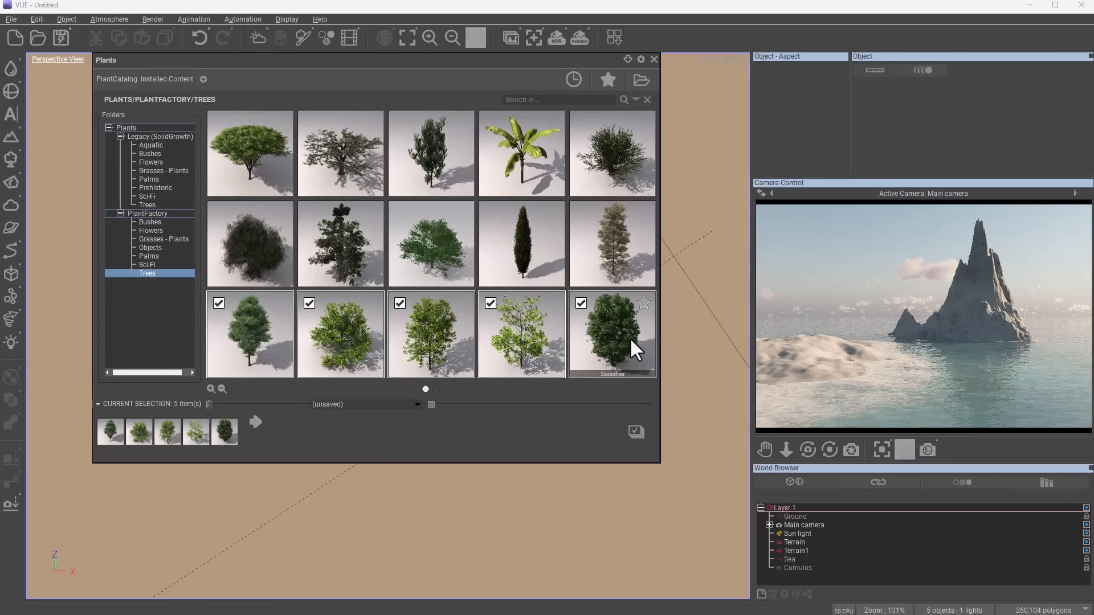
pyautogui.click(653, 59)
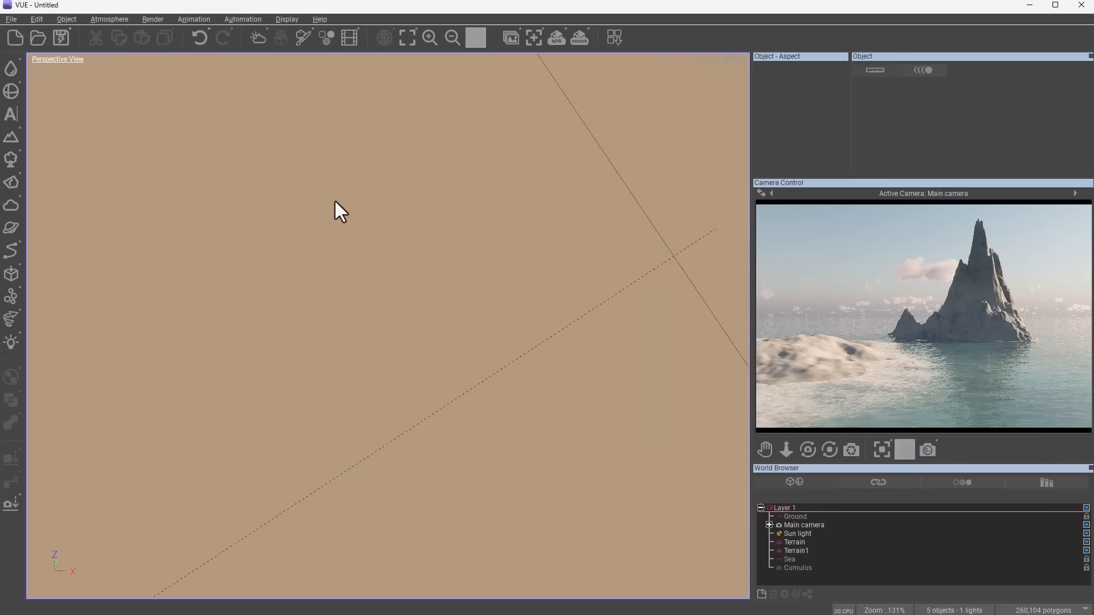
# Step: Bring the whole low terrain into view and open the EcoPainter
pyautogui.scroll(-5, 344, 321)
pyautogui.scroll(-10, 343, 327)
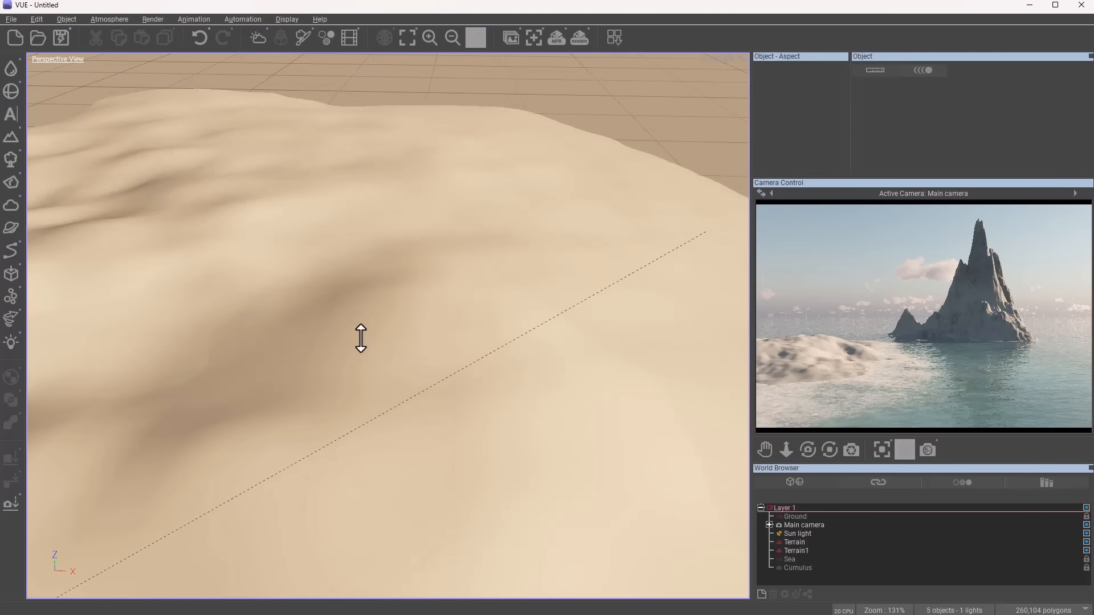
pyautogui.moveTo(361, 339); pyautogui.dragTo(404, 412, button='right')
pyautogui.moveTo(403, 412); pyautogui.dragTo(470, 373, button='middle')
pyautogui.keyDown('ctrl'); pyautogui.moveTo(471, 374); pyautogui.dragTo(438, 408, button='right'); pyautogui.keyUp('ctrl')
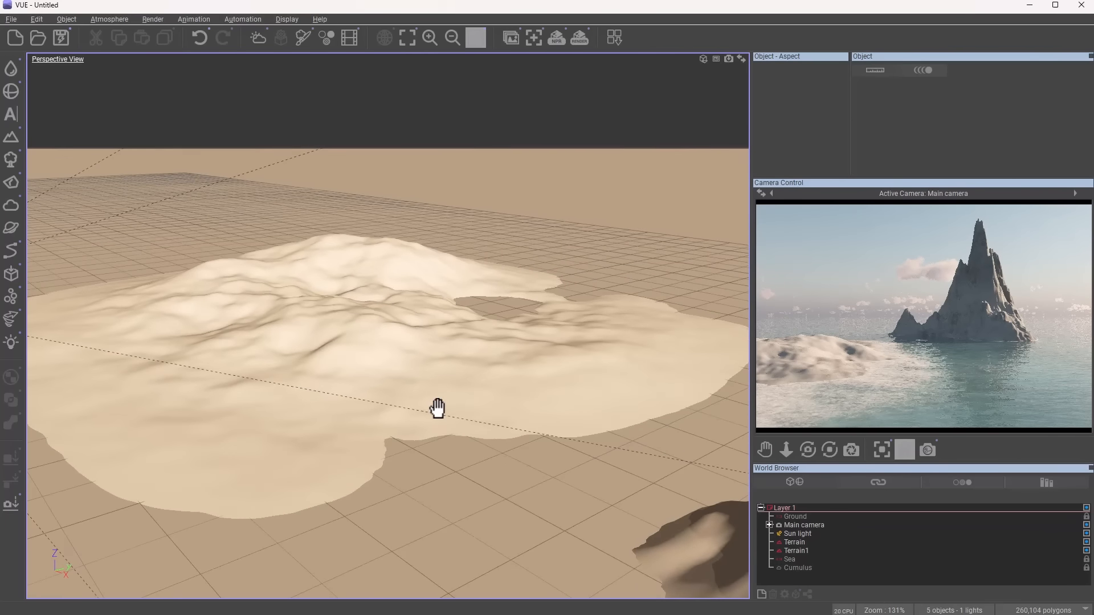
pyautogui.click(301, 36)
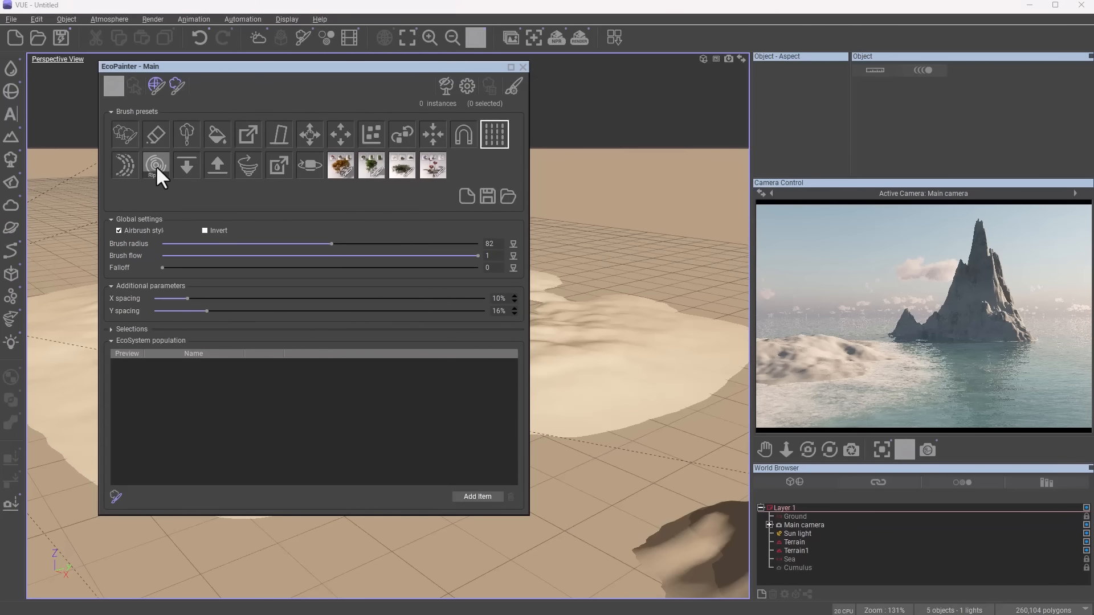
# Step: Choose the paint brush and add Platanus x Acerifolia, Quercus Rubra (Mature, Old, Young) and Sassafras to the EcoSystem population as static meshes
pyautogui.click(125, 135)
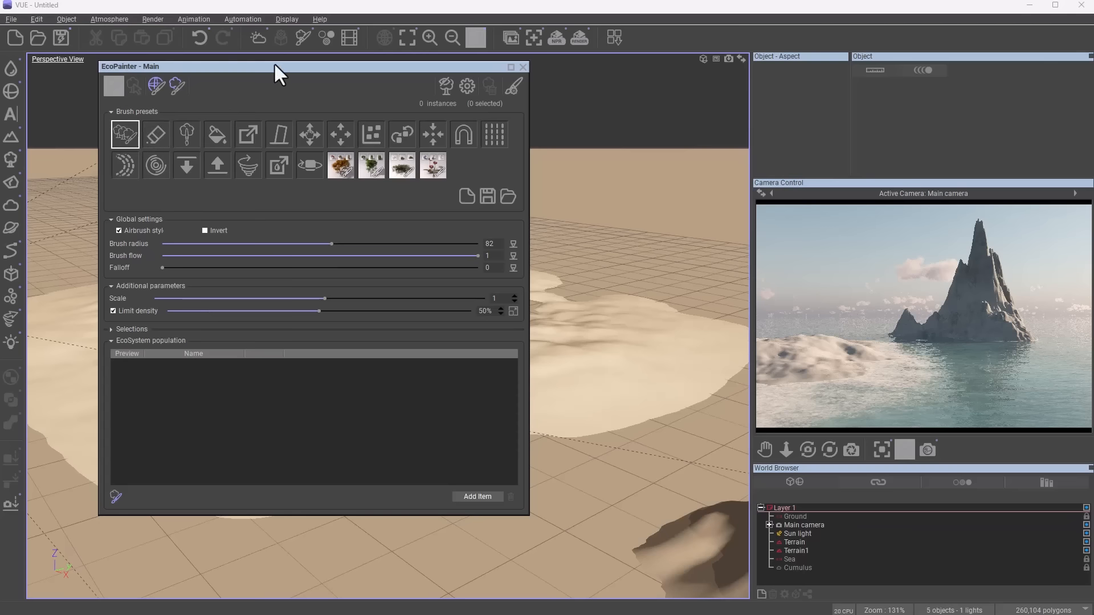
pyautogui.moveTo(270, 71); pyautogui.dragTo(538, 71)
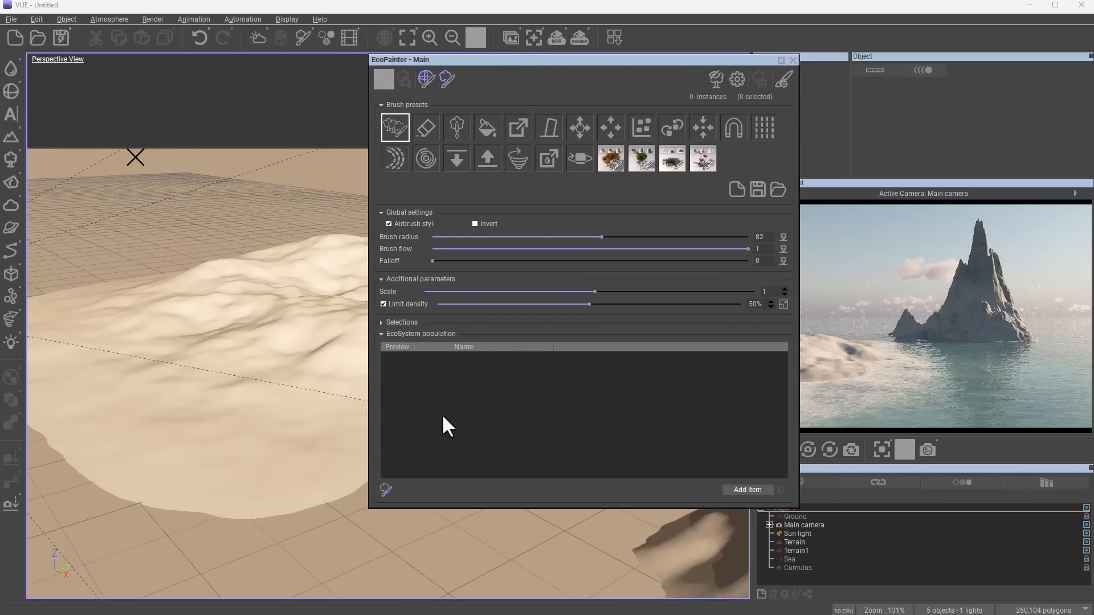
pyautogui.click(746, 490)
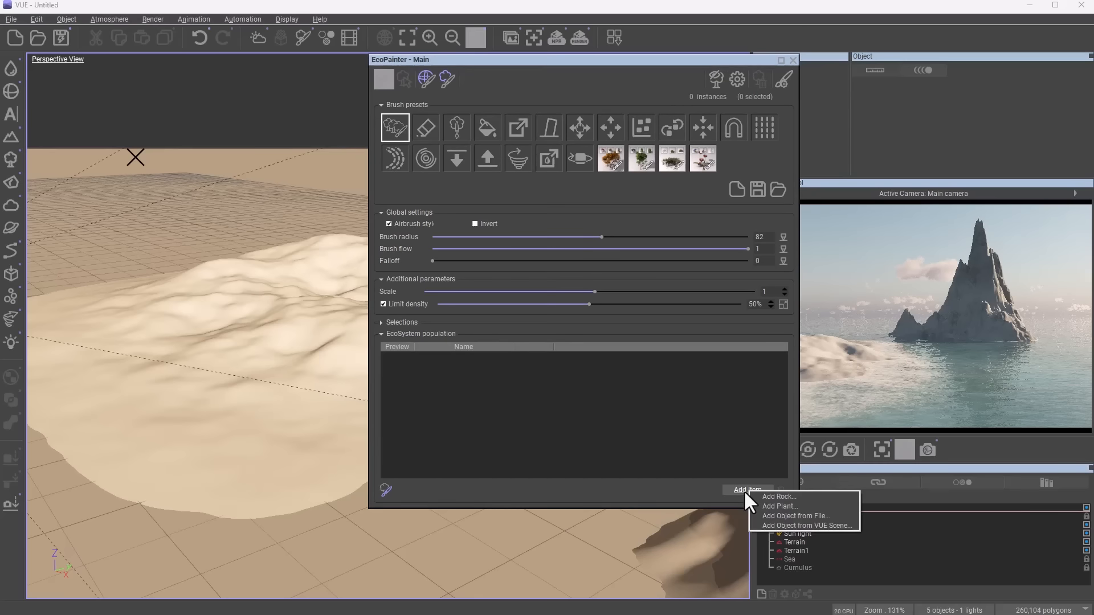
pyautogui.click(815, 504)
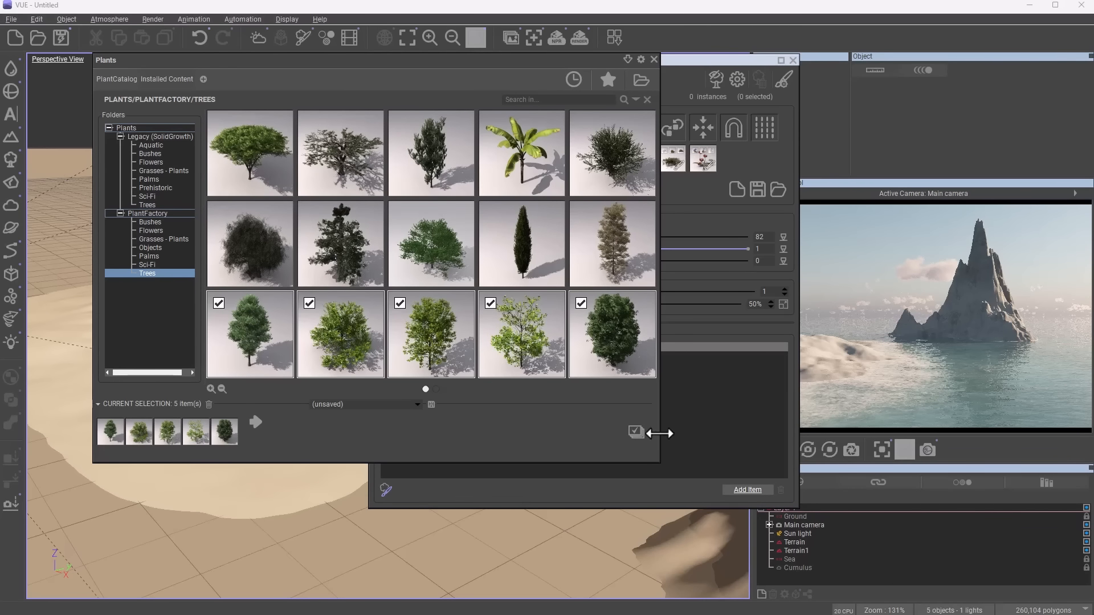
pyautogui.click(637, 433)
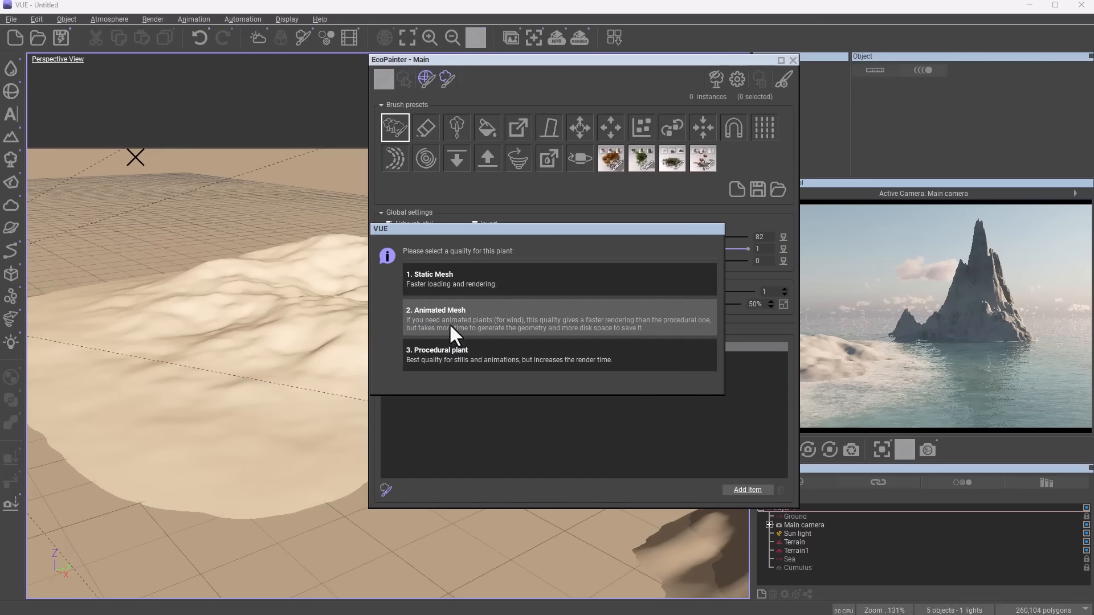
pyautogui.click(467, 274)
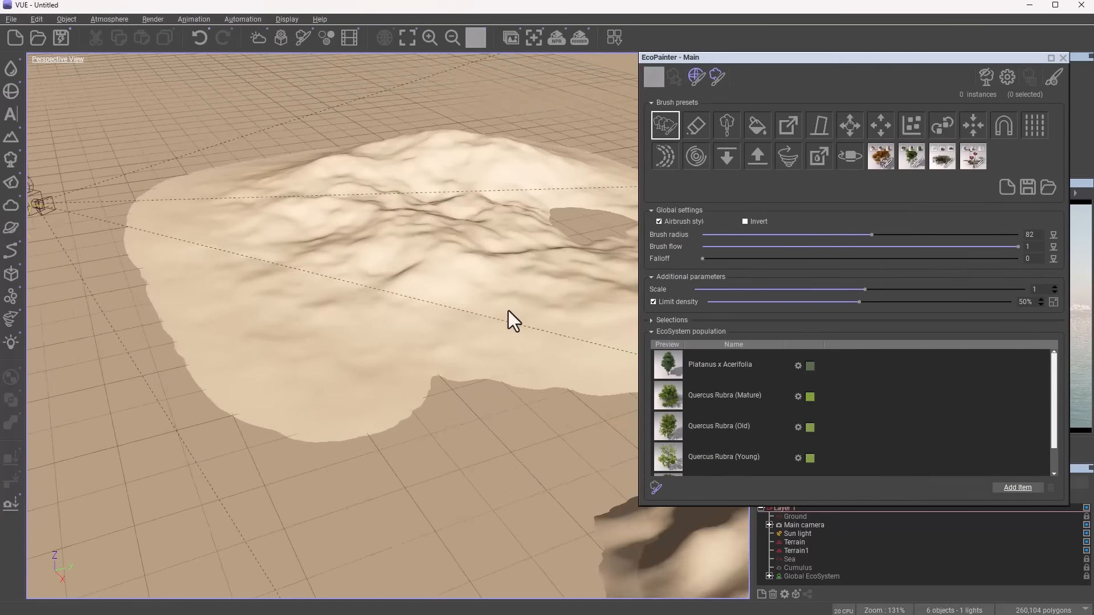
# Step: Paint the tree mix across the low terrain, reducing the brush radius to 47 for the additional strokes
pyautogui.moveTo(444, 240)
pyautogui.mouseDown()
pyautogui.moveTo(183, 289)
pyautogui.moveTo(508, 264)
pyautogui.moveTo(113, 376)
pyautogui.mouseUp()
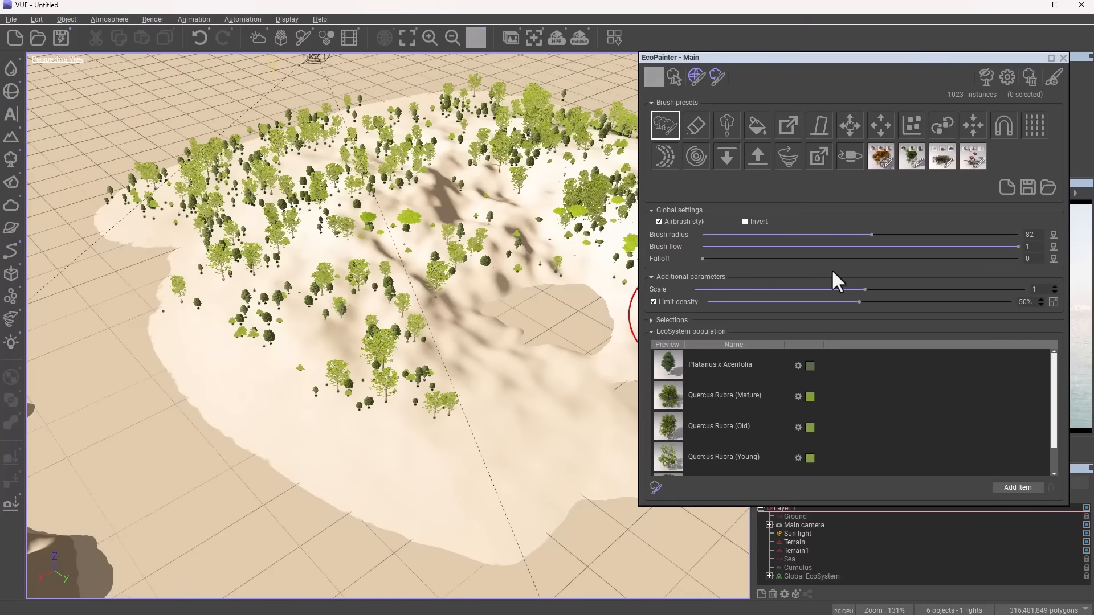
pyautogui.moveTo(872, 234); pyautogui.dragTo(959, 233)
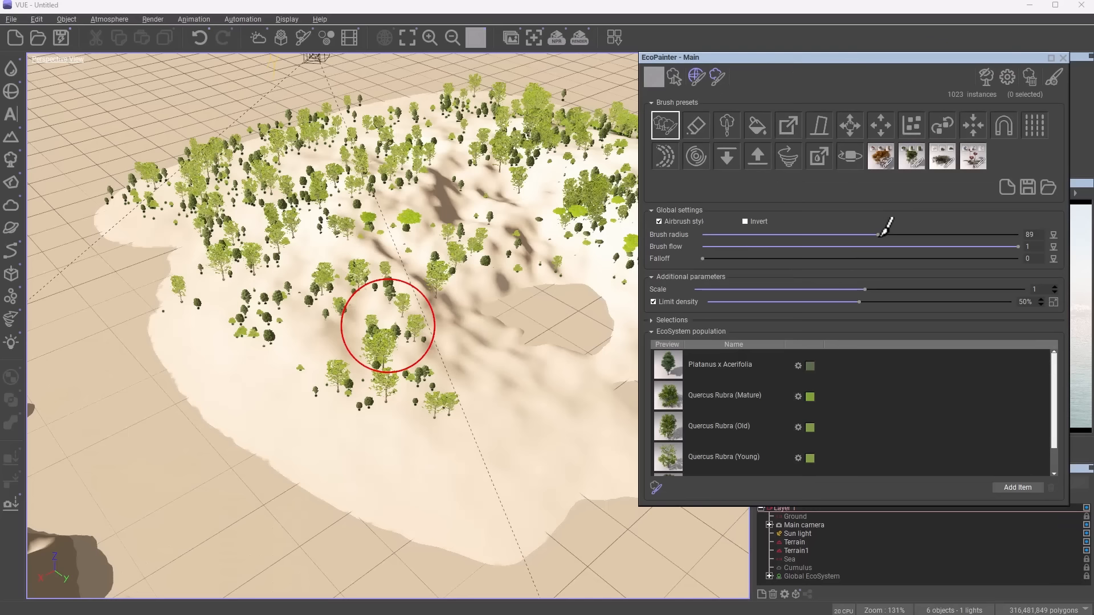
pyautogui.moveTo(936, 235)
pyautogui.mouseDown()
pyautogui.moveTo(976, 235)
pyautogui.moveTo(827, 234)
pyautogui.mouseUp()
pyautogui.moveTo(461, 336)
pyautogui.mouseDown()
pyautogui.moveTo(506, 372)
pyautogui.moveTo(486, 313)
pyautogui.moveTo(489, 206)
pyautogui.moveTo(360, 268)
pyautogui.mouseUp()
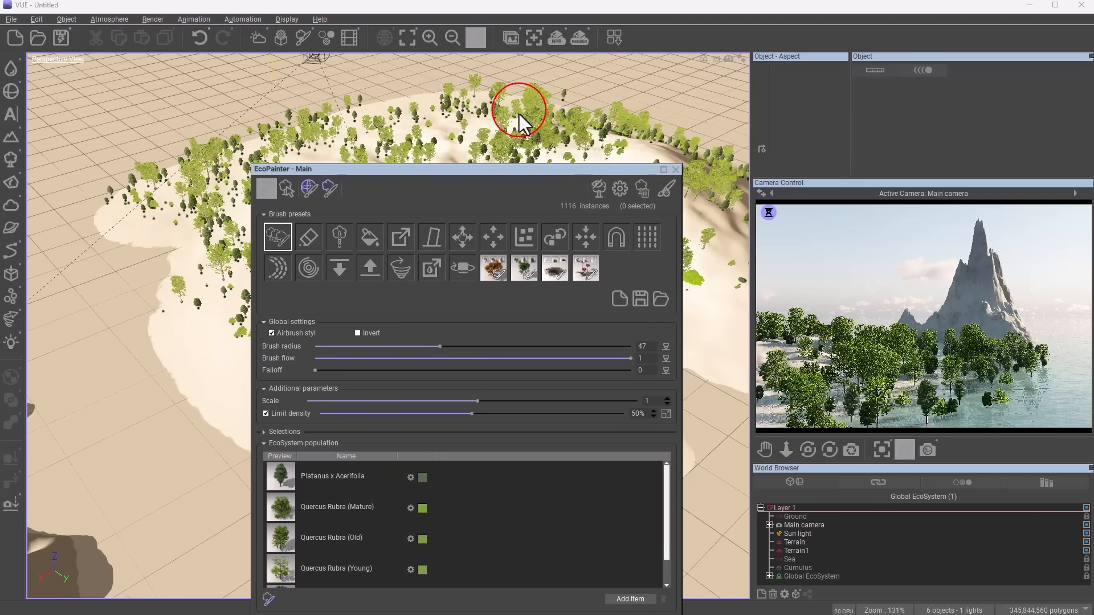
# Step: Brush over the trees along the low terrain's front shore with the EcoPainter eraser
pyautogui.moveTo(554, 118); pyautogui.dragTo(326, 98, button='right')
pyautogui.moveTo(458, 130); pyautogui.dragTo(367, 110, button='right')
pyautogui.moveTo(361, 166); pyautogui.dragTo(712, 120)
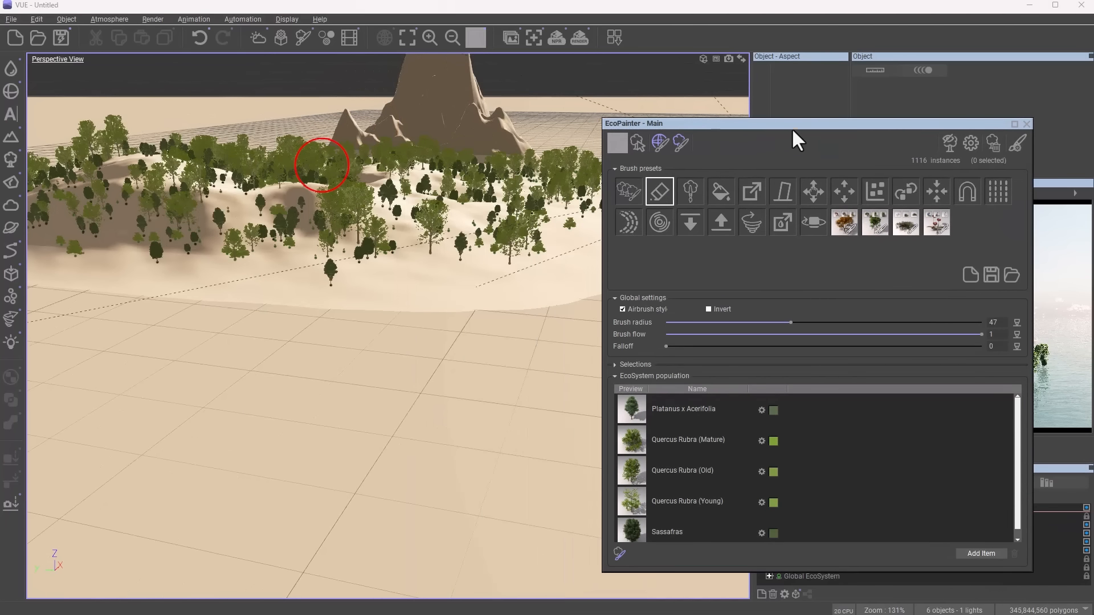
pyautogui.moveTo(789, 124); pyautogui.dragTo(476, 311)
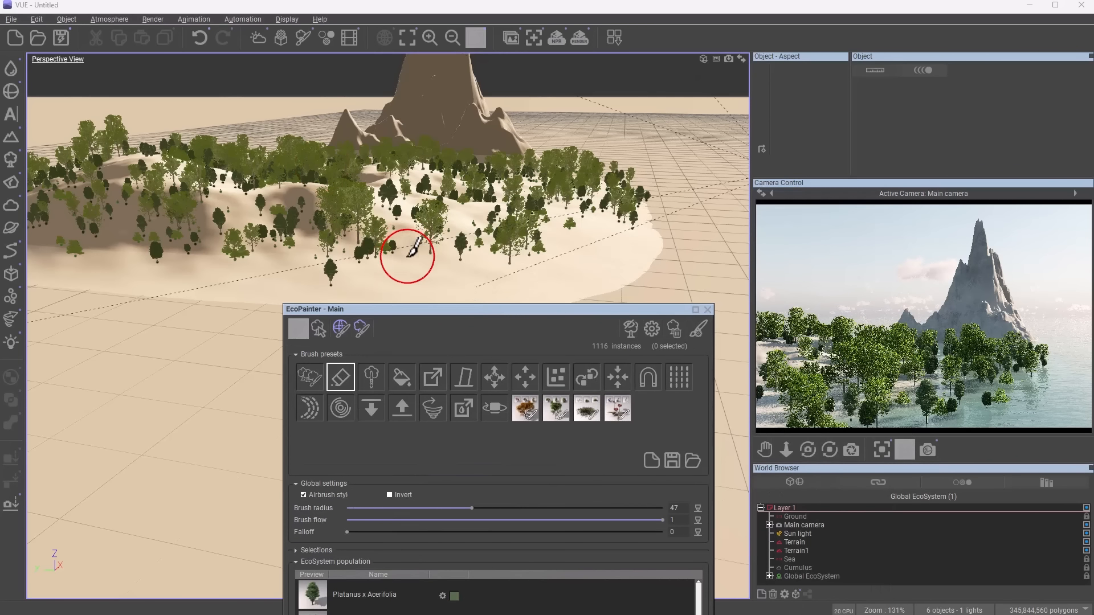
pyautogui.moveTo(408, 252)
pyautogui.mouseDown()
pyautogui.moveTo(342, 269)
pyautogui.moveTo(430, 245)
pyautogui.moveTo(524, 240)
pyautogui.moveTo(336, 251)
pyautogui.moveTo(484, 237)
pyautogui.mouseUp()
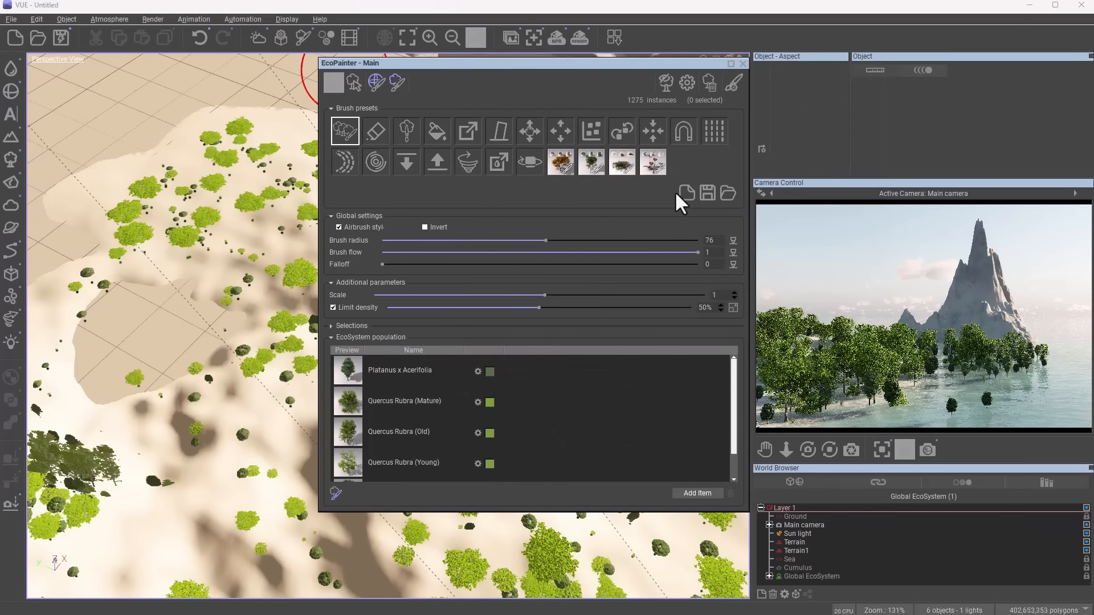
# Step: Start a new population with the Spring Forest brush preset, accept the substitute plant files, and paint dense forest over the low terrain
pyautogui.click(686, 192)
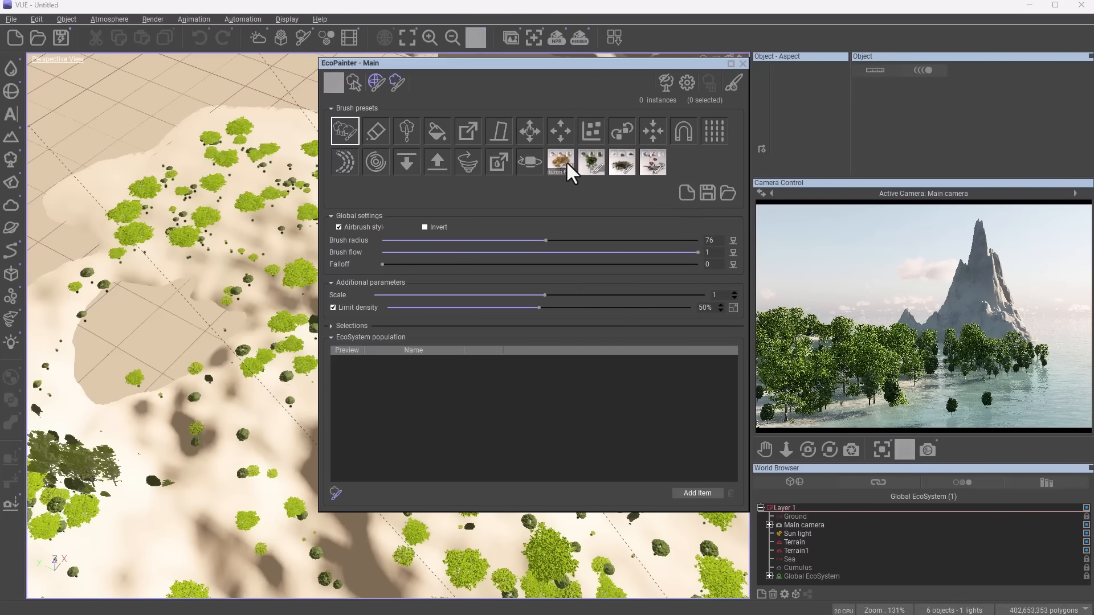
pyautogui.click(587, 163)
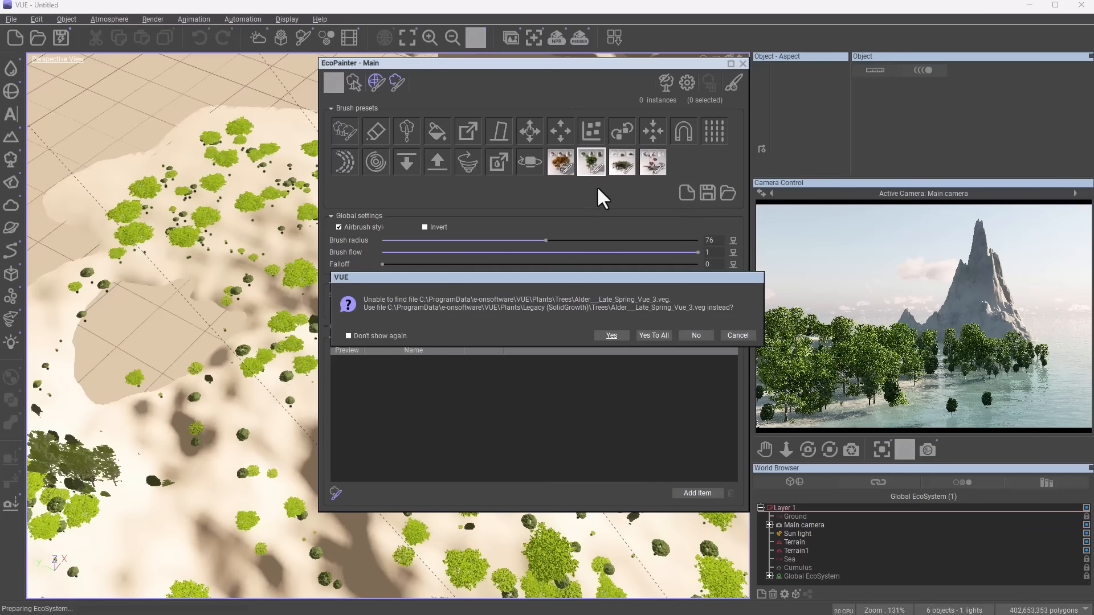
pyautogui.click(611, 335)
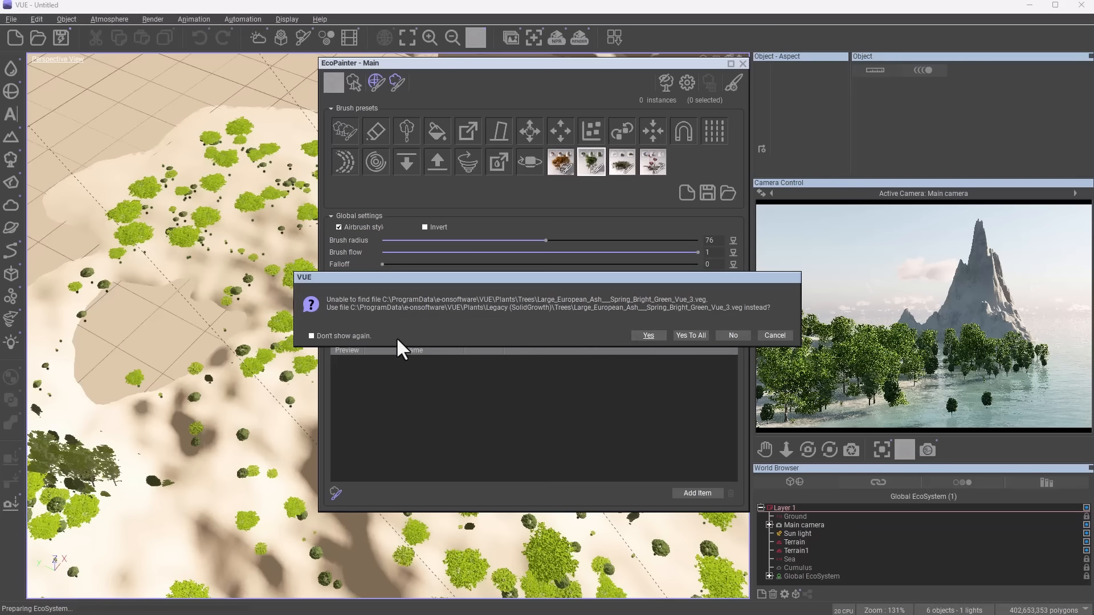
pyautogui.click(692, 335)
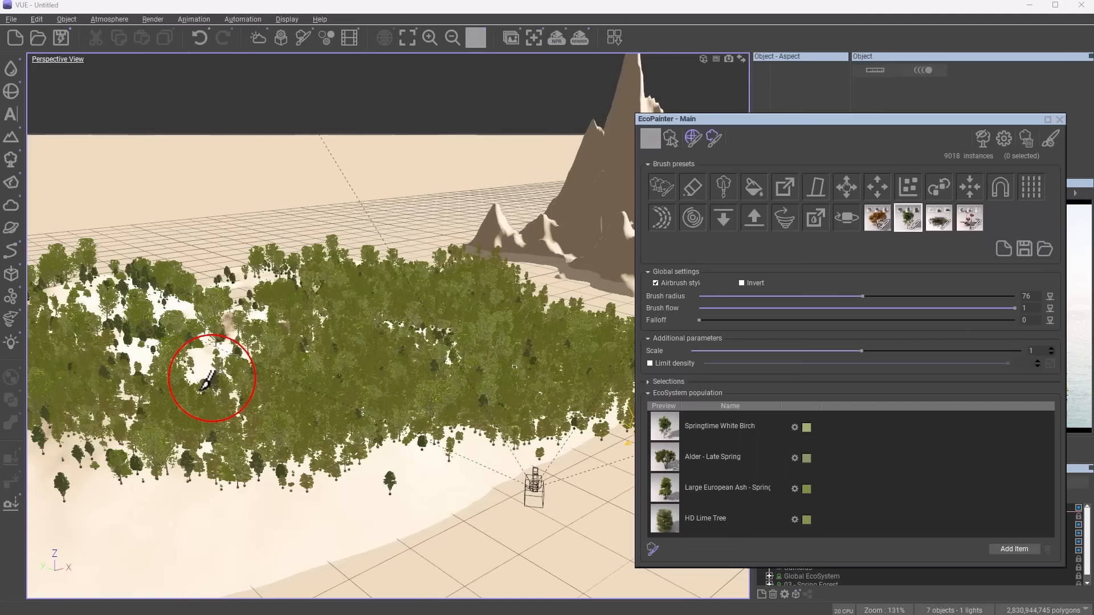
pyautogui.moveTo(206, 380)
pyautogui.mouseDown()
pyautogui.moveTo(215, 358)
pyautogui.moveTo(154, 344)
pyautogui.moveTo(120, 322)
pyautogui.moveTo(102, 284)
pyautogui.moveTo(91, 458)
pyautogui.moveTo(125, 484)
pyautogui.moveTo(382, 463)
pyautogui.moveTo(451, 431)
pyautogui.moveTo(504, 424)
pyautogui.moveTo(547, 396)
pyautogui.mouseUp()
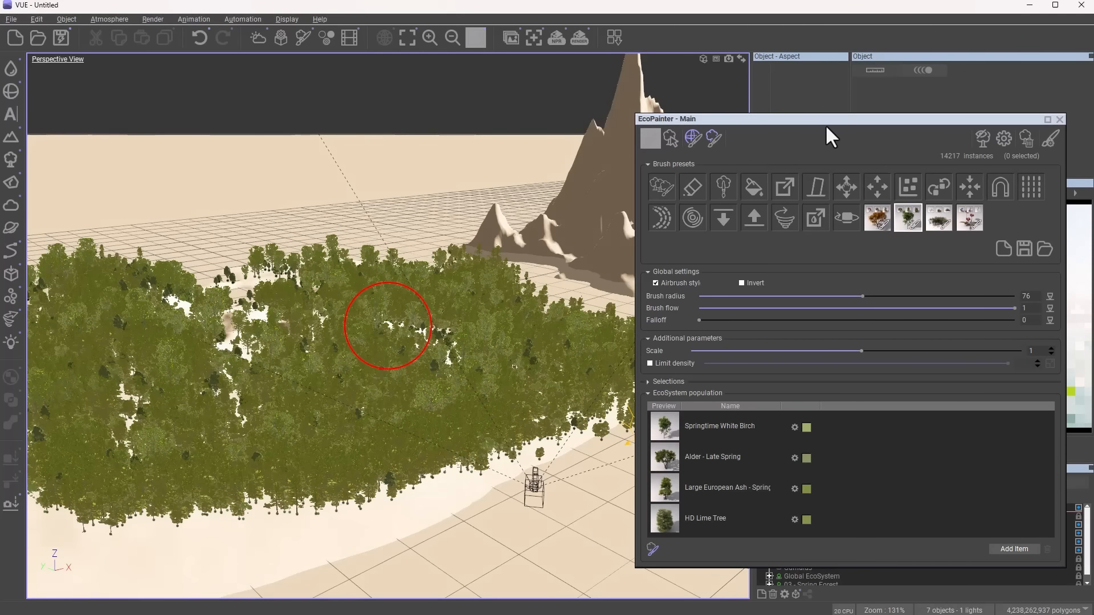
# Step: Start another empty EcoPainter population and add four rocks from the Boulders library, including the Volcanic Boulder
pyautogui.moveTo(825, 121)
pyautogui.mouseDown()
pyautogui.moveTo(655, 122)
pyautogui.moveTo(398, 176)
pyautogui.moveTo(679, 160)
pyautogui.mouseUp()
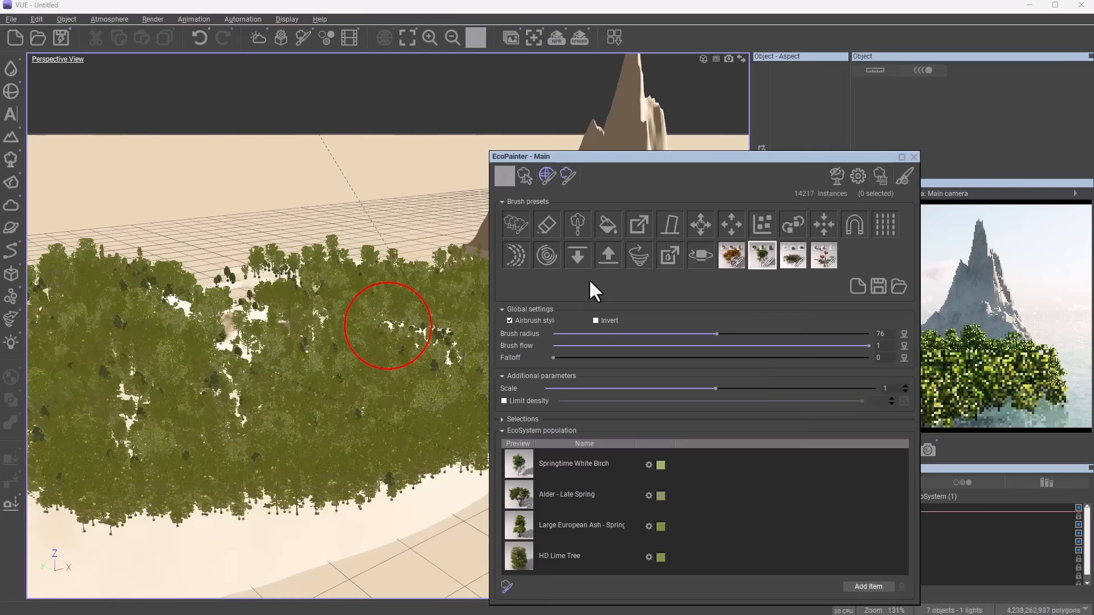
pyautogui.click(858, 286)
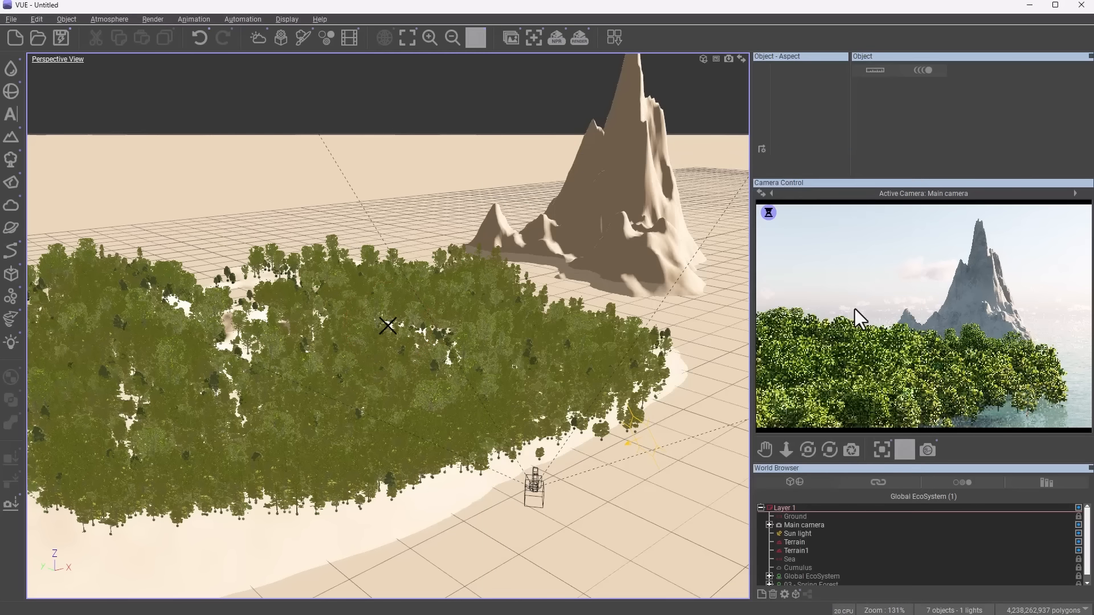
pyautogui.moveTo(192, 363); pyautogui.dragTo(224, 342, button='middle')
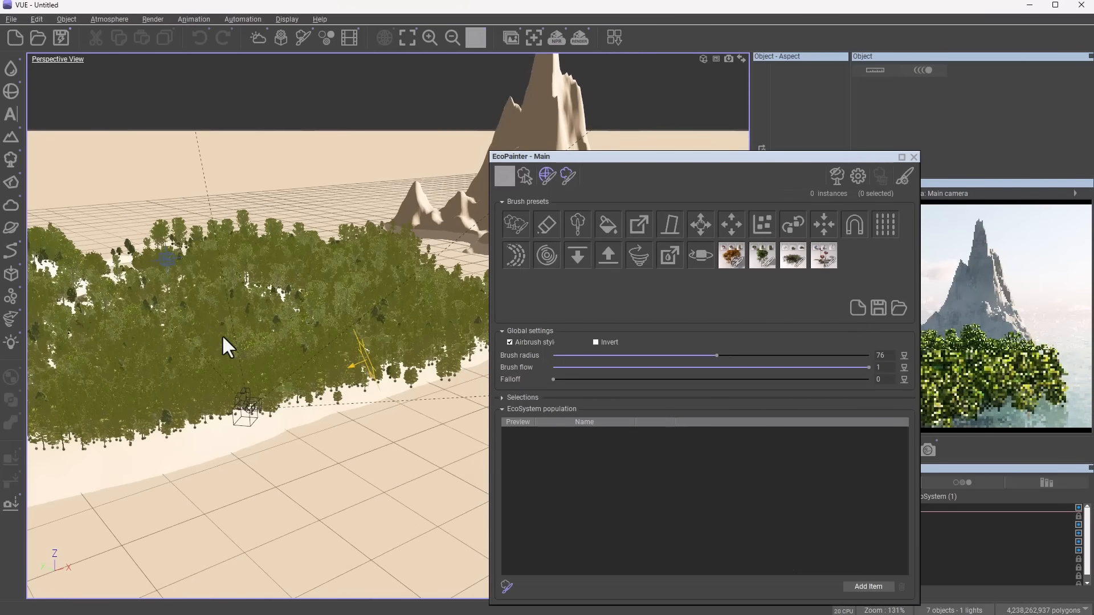
pyautogui.scroll(4, 308, 437)
pyautogui.moveTo(314, 471); pyautogui.dragTo(295, 287, button='middle')
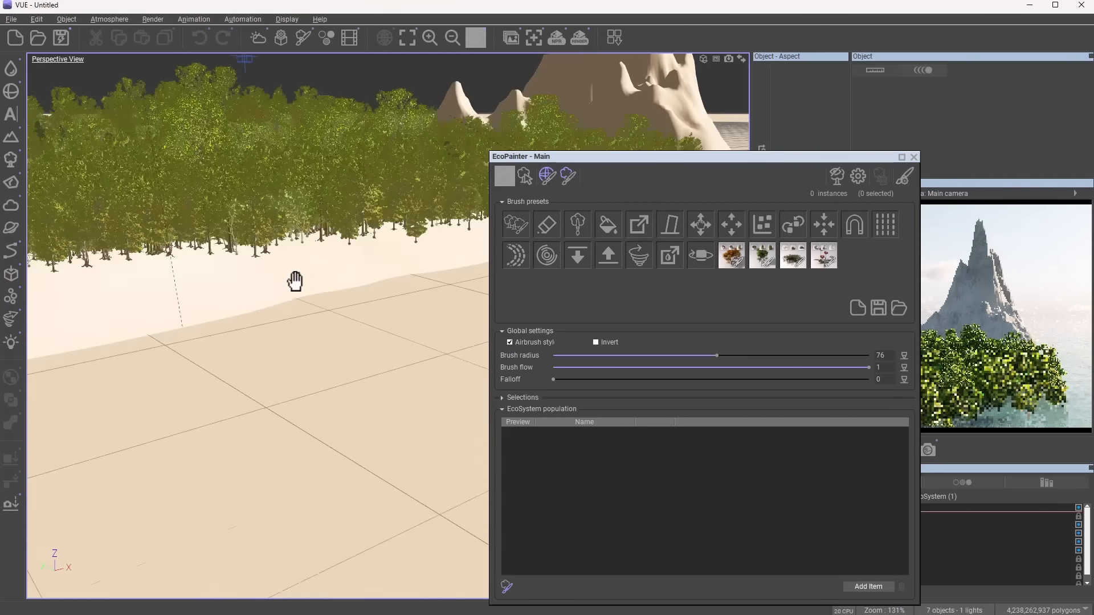
pyautogui.moveTo(295, 288); pyautogui.dragTo(302, 408, button='right')
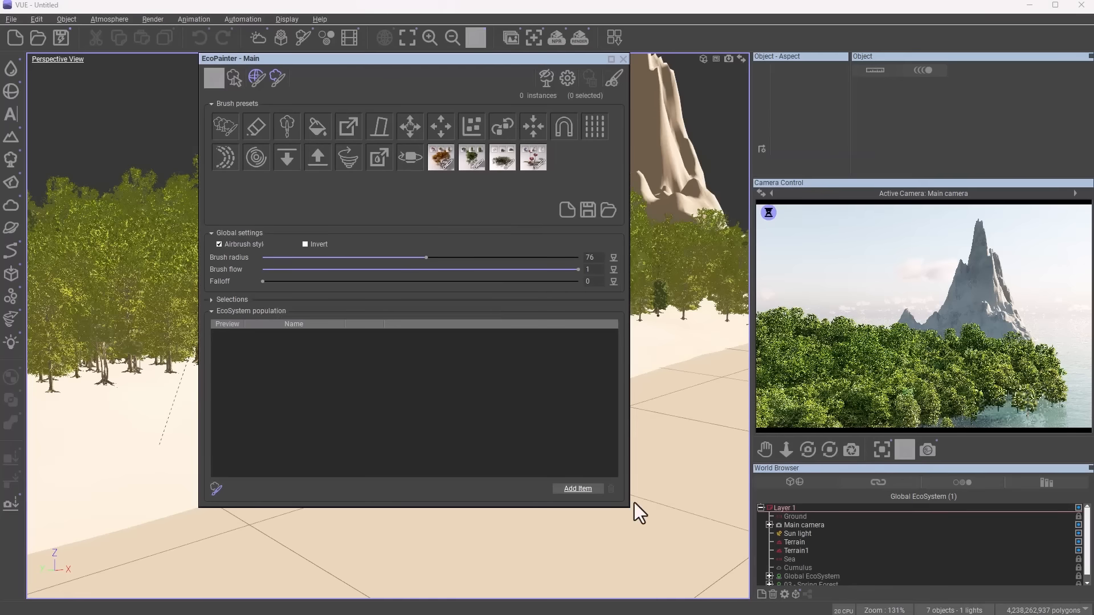
pyautogui.click(576, 490)
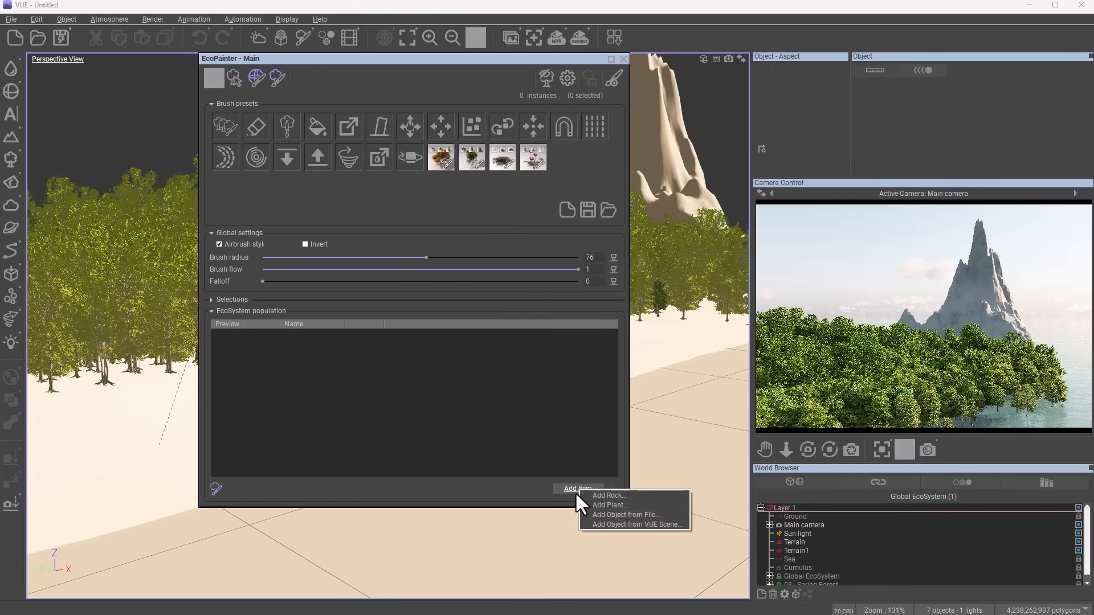
pyautogui.click(636, 497)
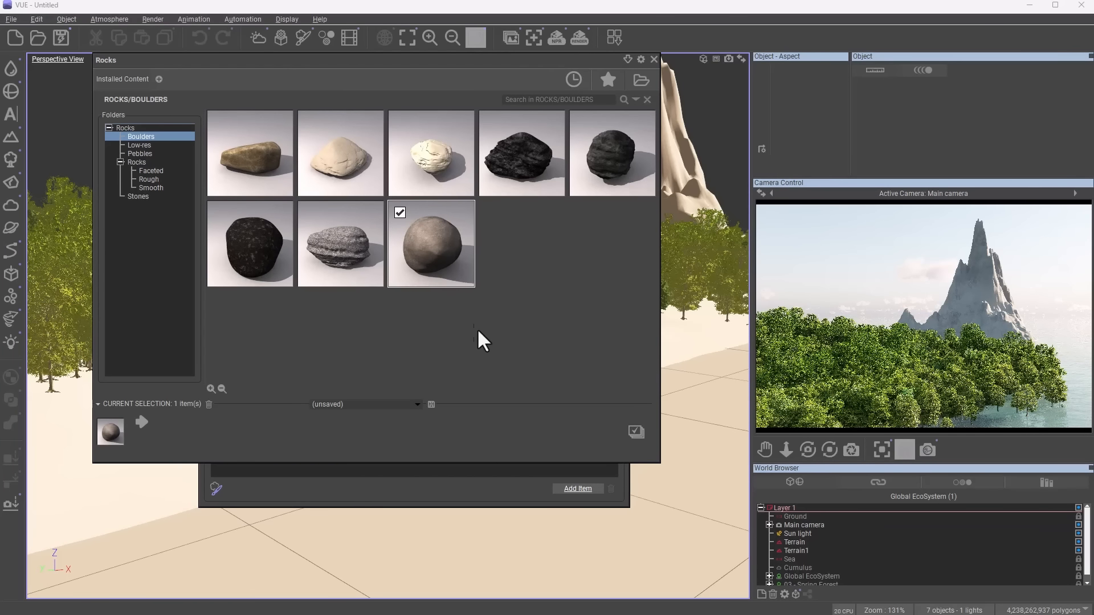
pyautogui.click(321, 155)
pyautogui.click(234, 161)
pyautogui.click(248, 225)
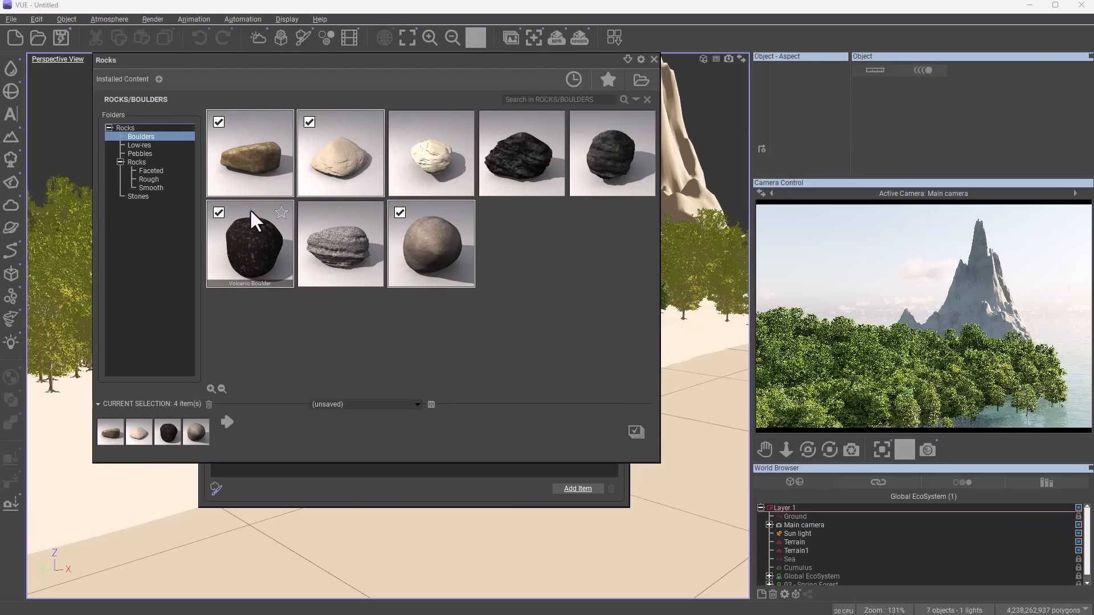
pyautogui.click(636, 430)
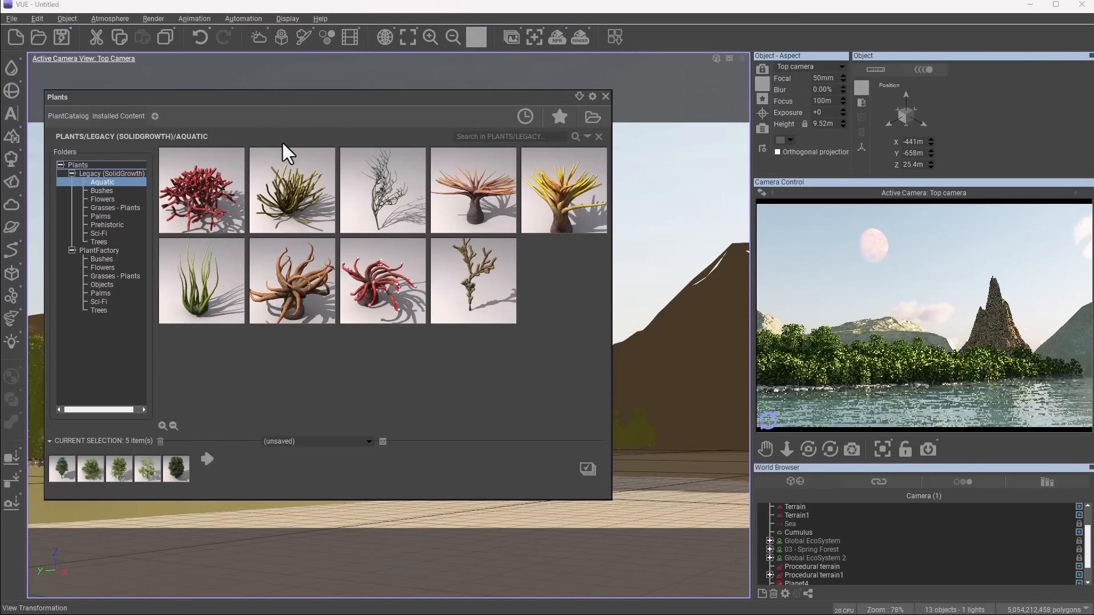
pyautogui.moveTo(289, 165)
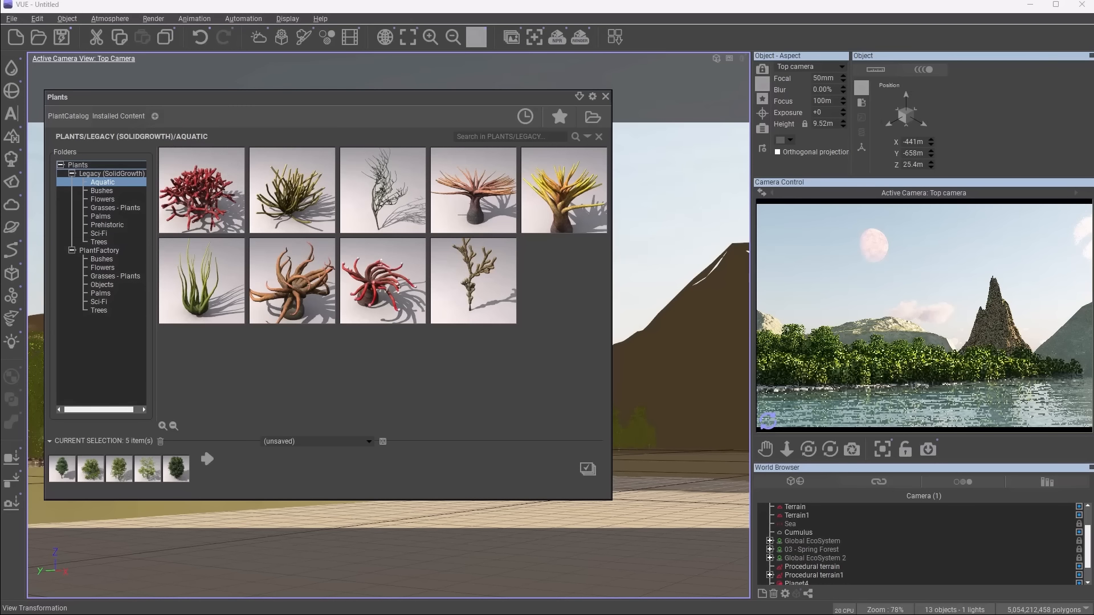
pyautogui.click(154, 116)
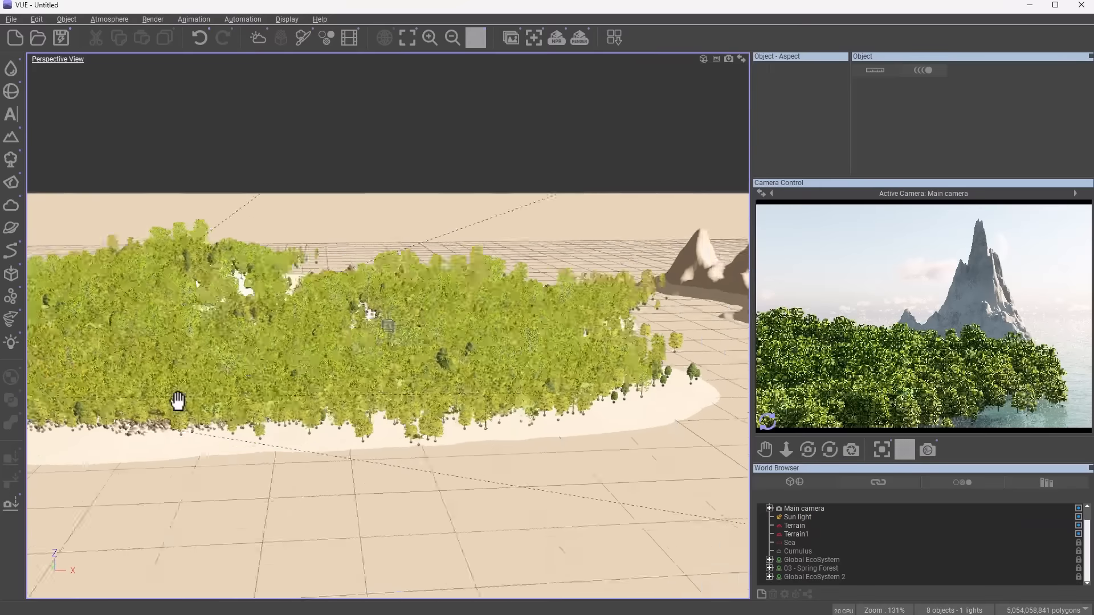
# Step: Add a procedural terrain and place it behind the forested island at about X -47 m, Y 707 m
pyautogui.moveTo(176, 398); pyautogui.dragTo(505, 411, button='right')
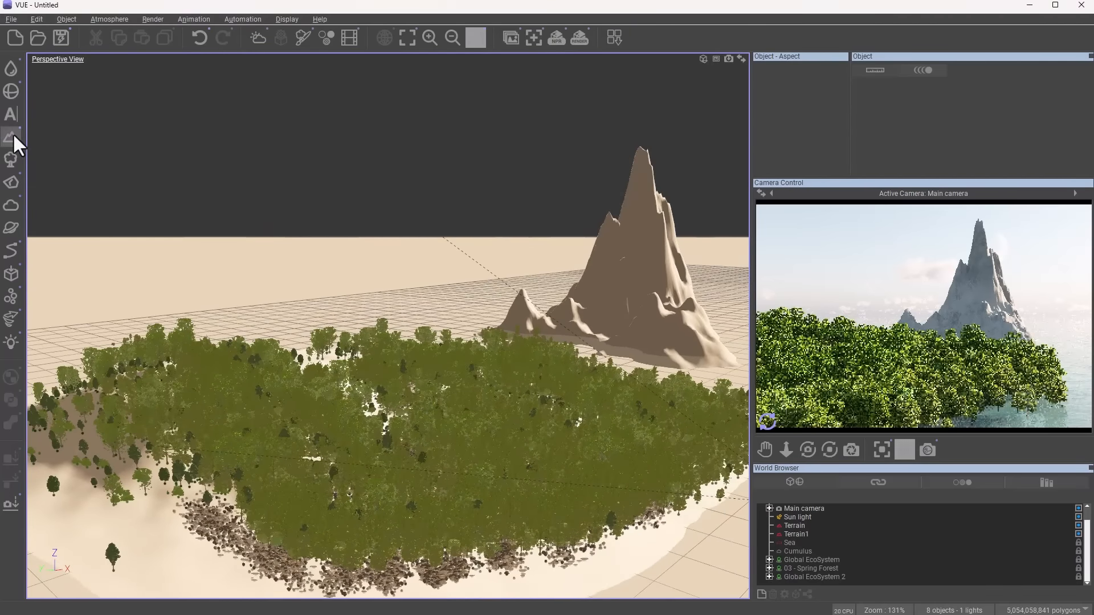
pyautogui.moveTo(13, 135)
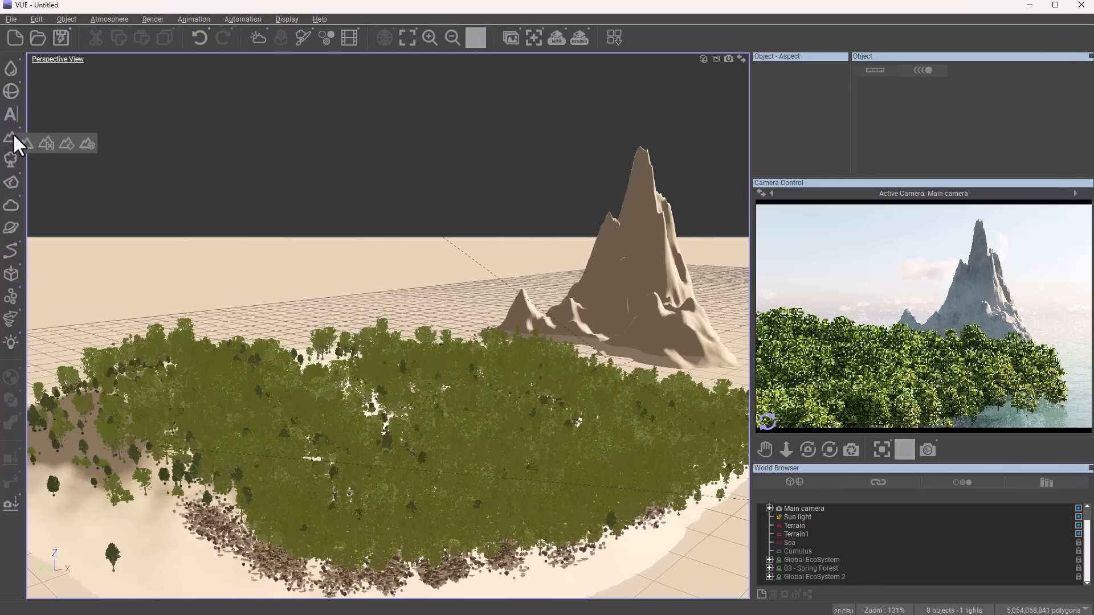
pyautogui.click(45, 144)
pyautogui.moveTo(409, 349); pyautogui.dragTo(678, 331, button='right')
pyautogui.moveTo(507, 329); pyautogui.dragTo(46, 350)
pyautogui.moveTo(230, 381); pyautogui.dragTo(221, 290, button='right')
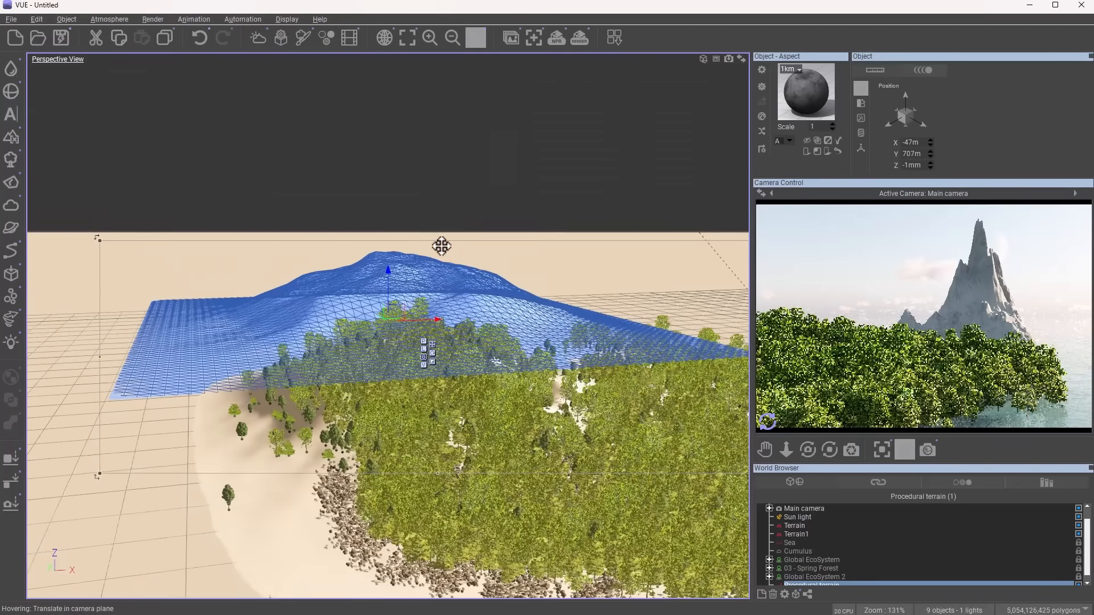
# Step: Stretch the procedural terrain into a taller mountain and lower it to Z -2.4 m
pyautogui.moveTo(438, 240); pyautogui.dragTo(450, 88)
pyautogui.moveTo(384, 178); pyautogui.dragTo(370, 275)
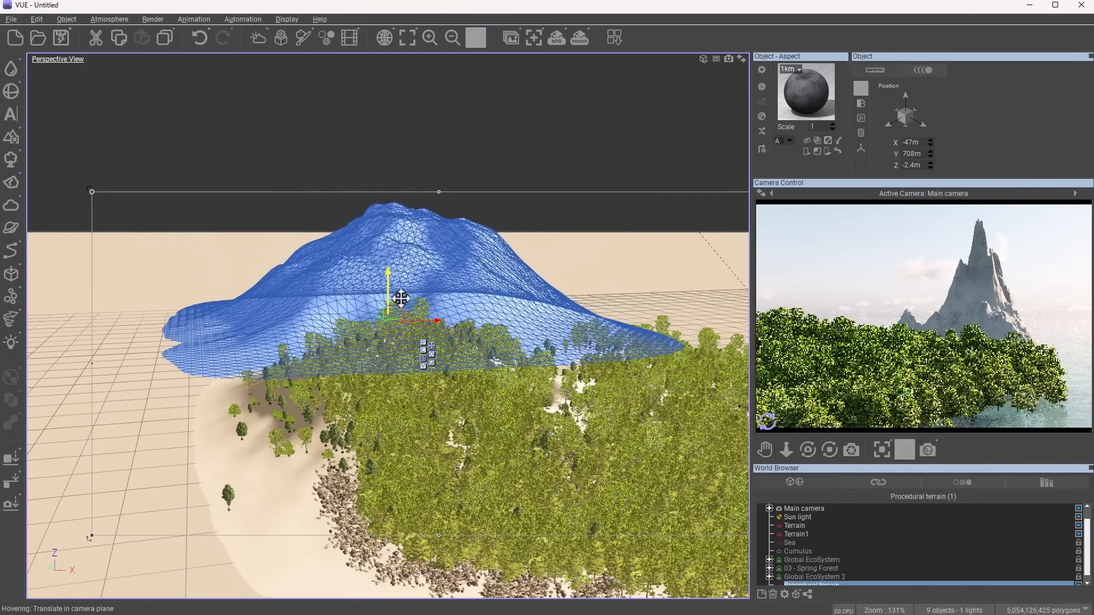
# Step: Place a copy of the procedural terrain at X 555 m and rotate the copy about its vertical axis
pyautogui.moveTo(427, 319); pyautogui.dragTo(664, 319)
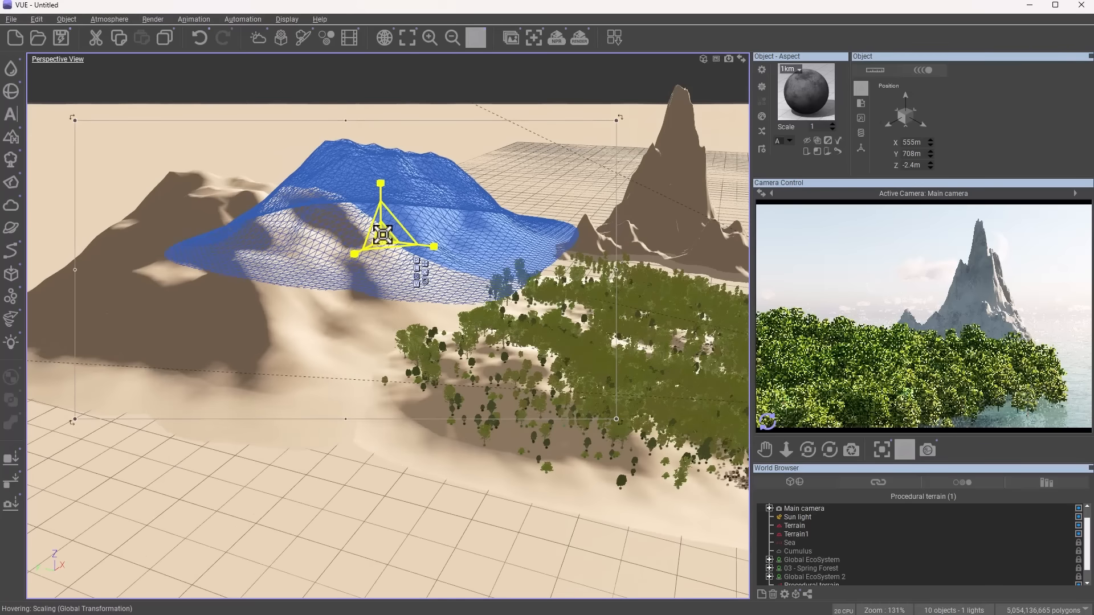
pyautogui.click(382, 234)
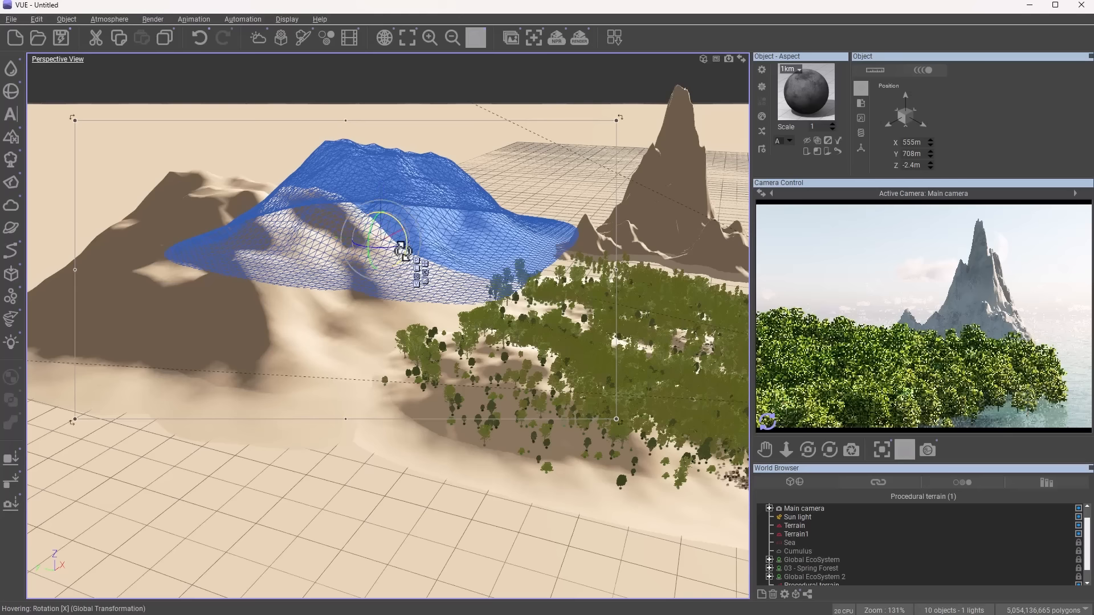
pyautogui.moveTo(391, 249); pyautogui.dragTo(336, 251)
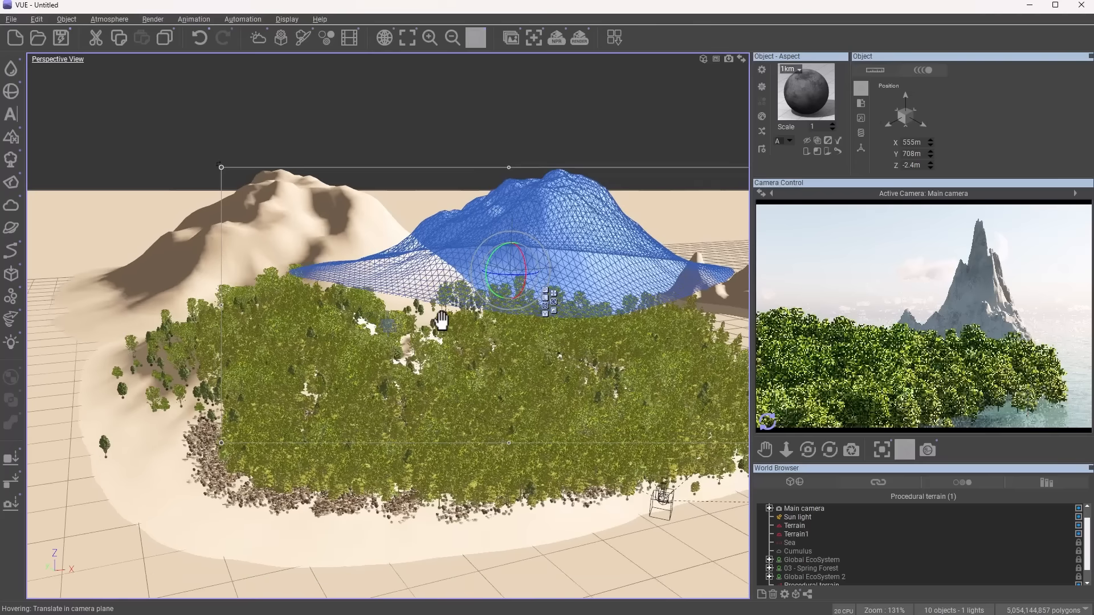
# Step: Shift the copied procedural terrain to about Y 540 m and lower it to about Z -38 m
pyautogui.click(512, 235)
pyautogui.moveTo(512, 234); pyautogui.dragTo(600, 341)
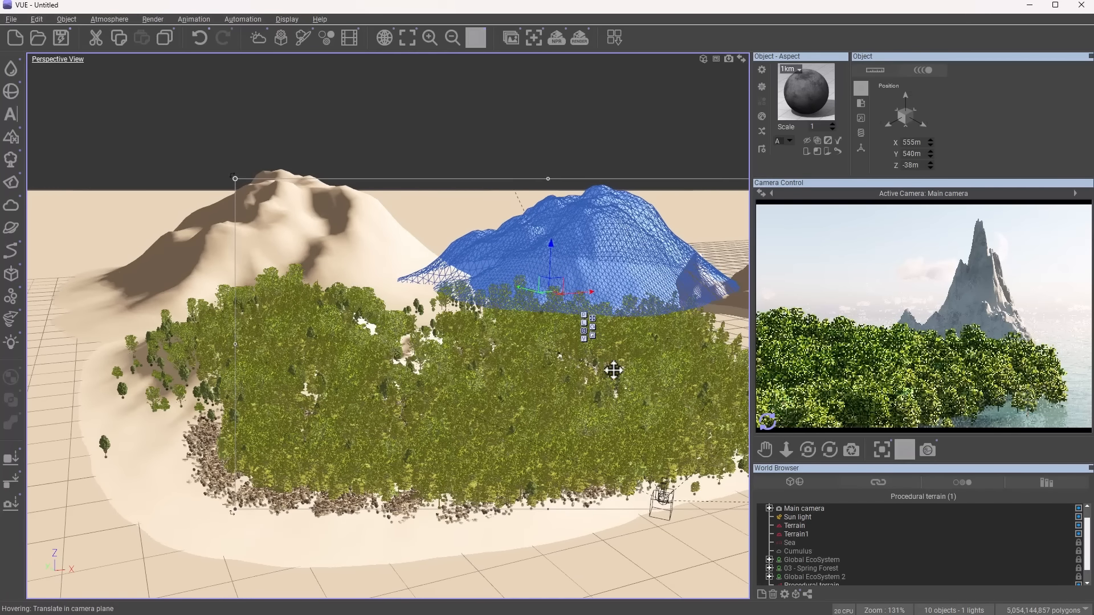
pyautogui.moveTo(602, 372); pyautogui.dragTo(170, 296, button='right')
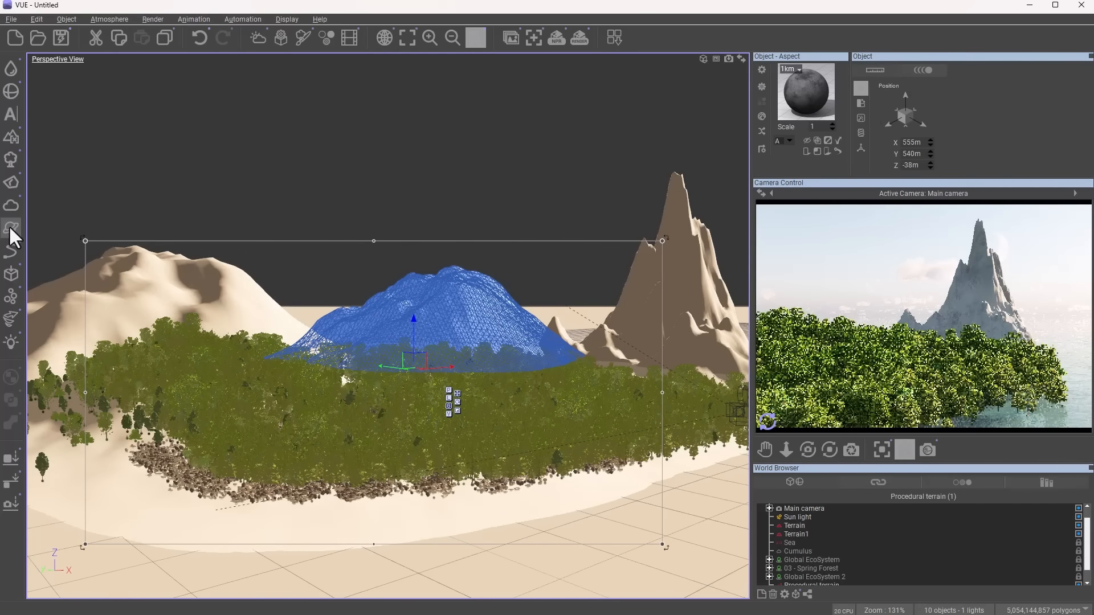
# Step: Add a planet, place it in the sky at about X 305 m, Y 70 m, Z 275 m, and refresh the camera preview
pyautogui.click(9, 224)
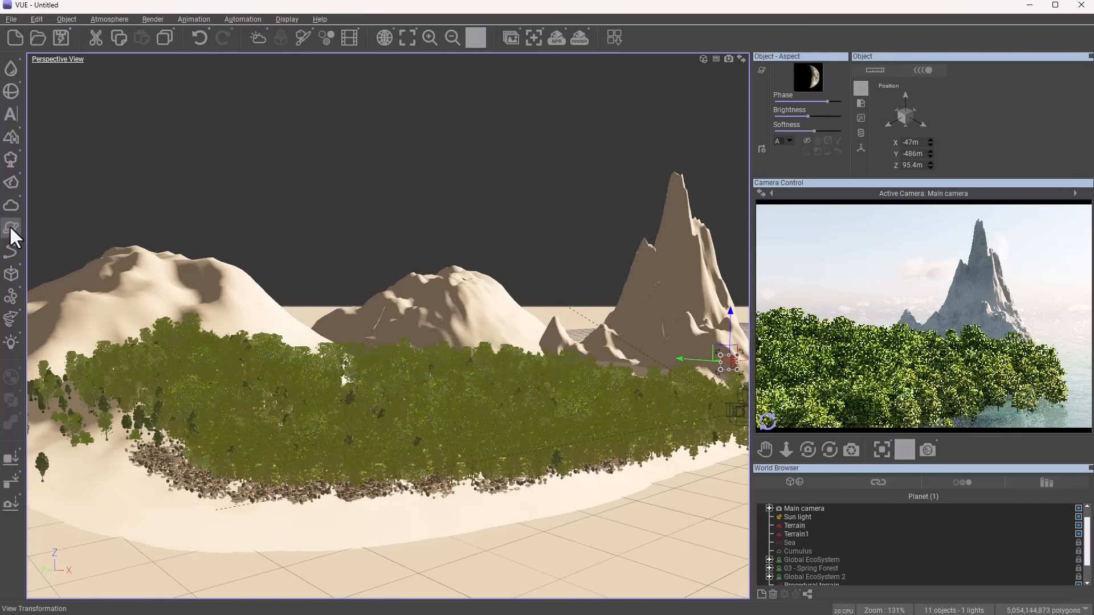
pyautogui.scroll(-1, 832, 580)
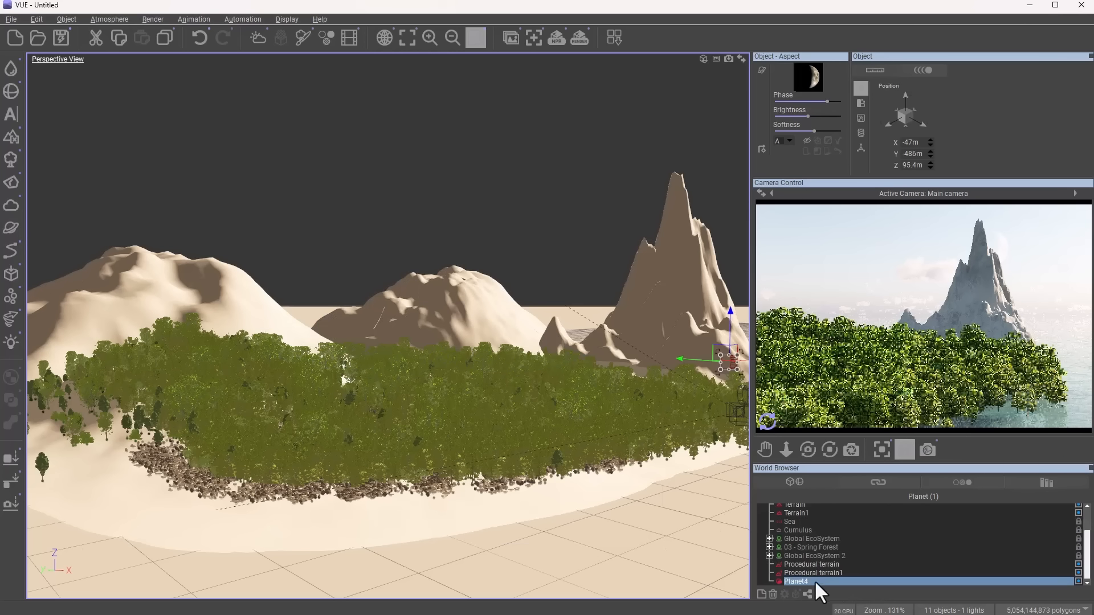
pyautogui.moveTo(477, 379); pyautogui.dragTo(701, 349, button='right')
pyautogui.moveTo(720, 337); pyautogui.dragTo(257, 332)
pyautogui.moveTo(522, 374); pyautogui.dragTo(385, 348, button='right')
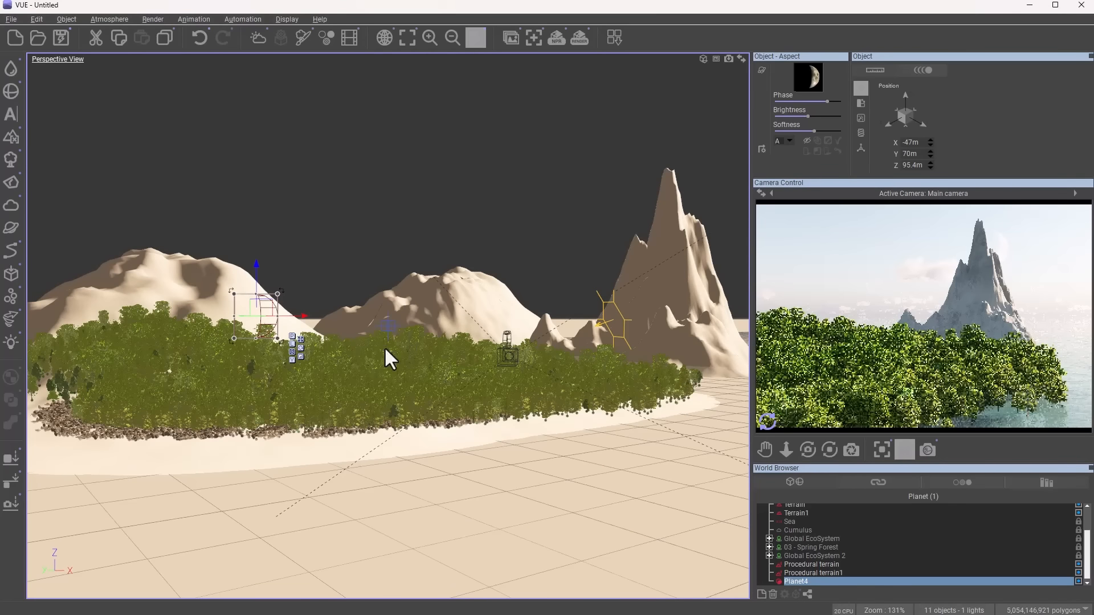
pyautogui.moveTo(255, 272); pyautogui.dragTo(288, 142)
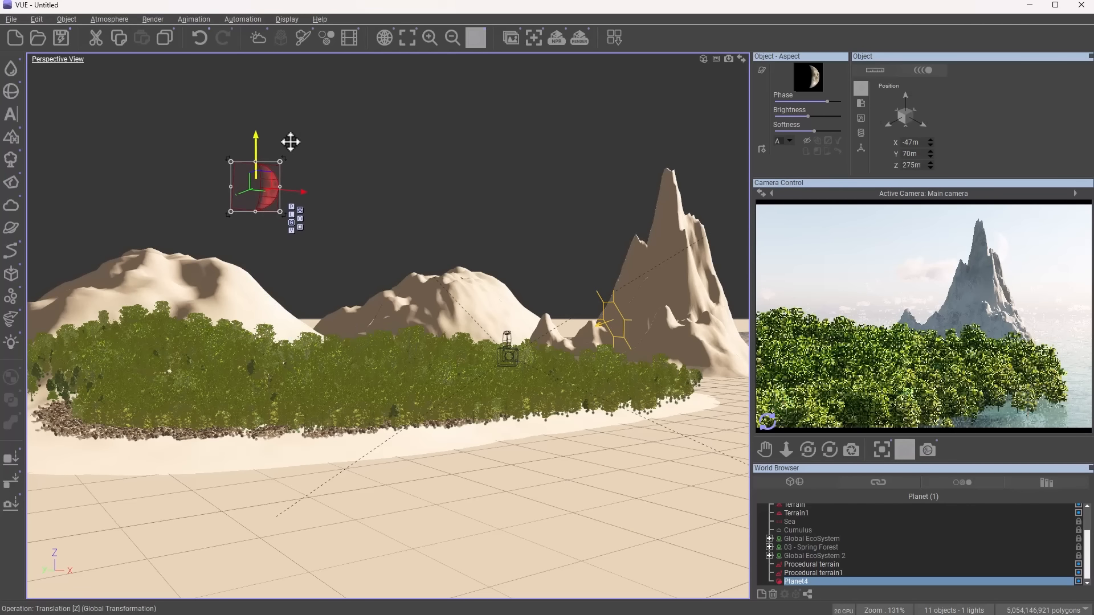
pyautogui.moveTo(293, 190); pyautogui.dragTo(492, 206)
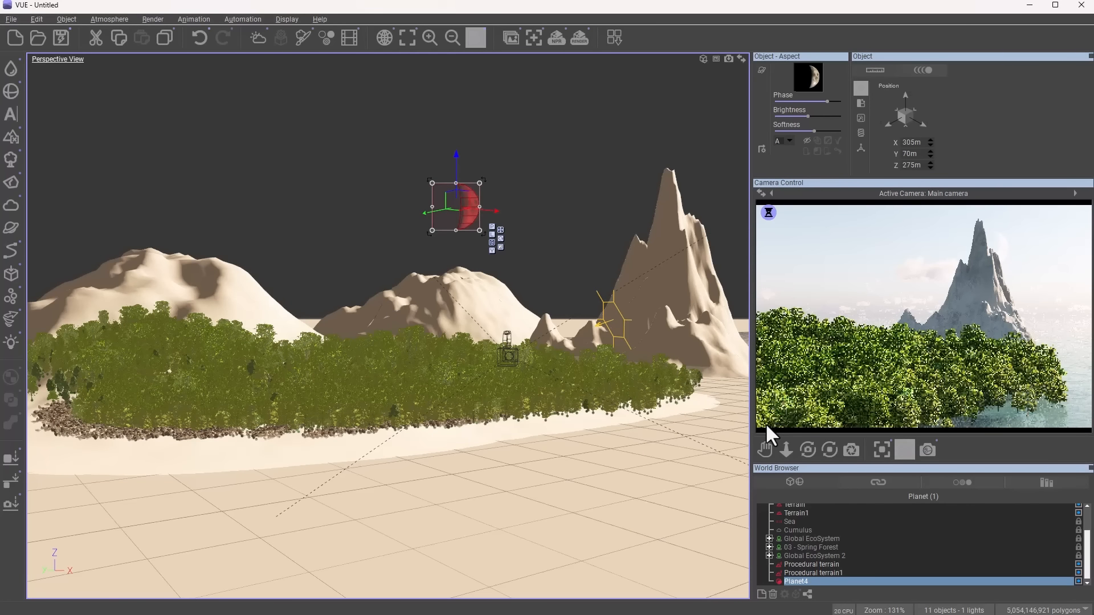
pyautogui.click(765, 423)
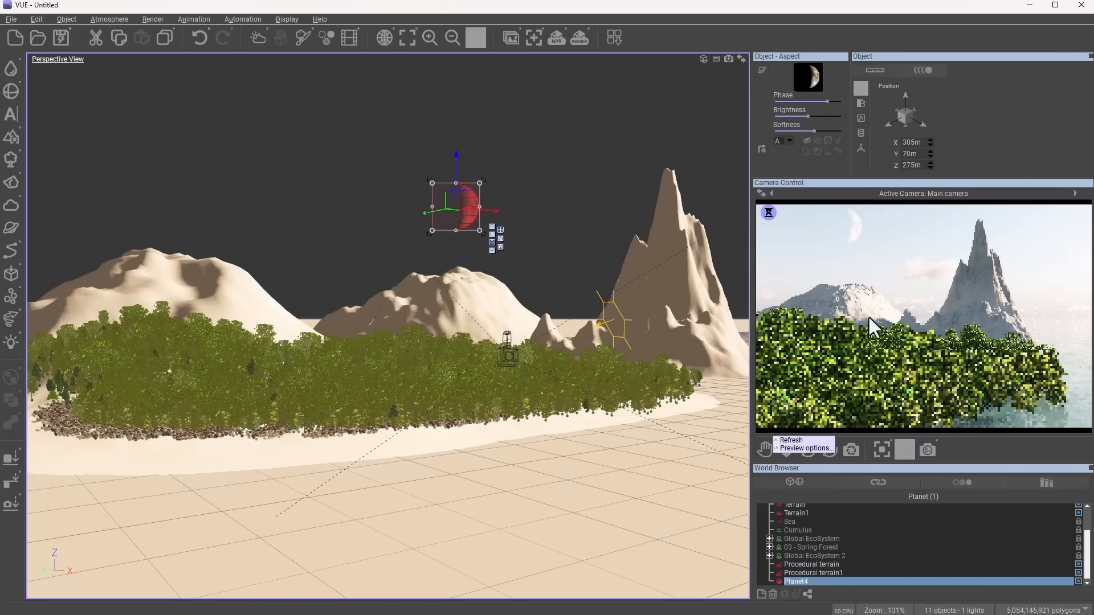
# Step: Change the planet type to Venus, adjust its phase to a fuller disc and move it to about X 425 m, Z 361 m
pyautogui.click(762, 69)
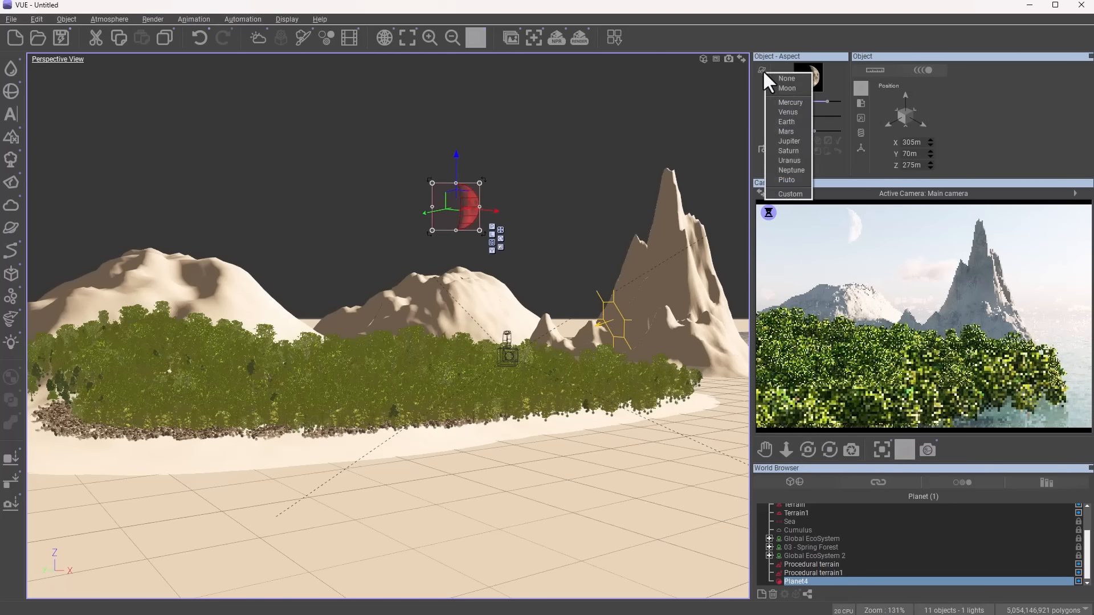
pyautogui.click(788, 112)
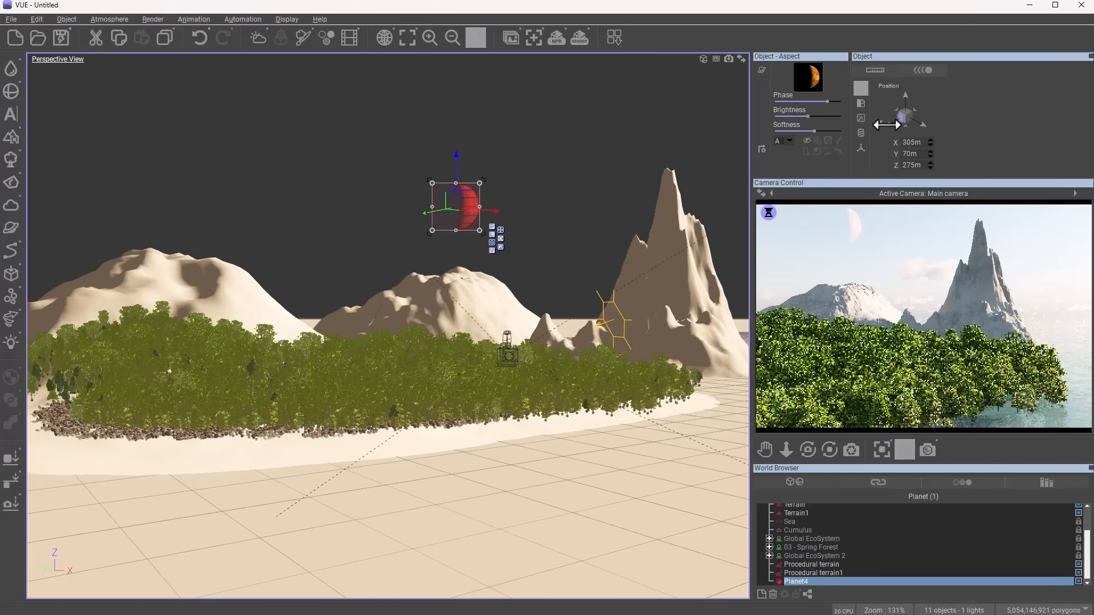
pyautogui.moveTo(887, 125); pyautogui.dragTo(890, 124)
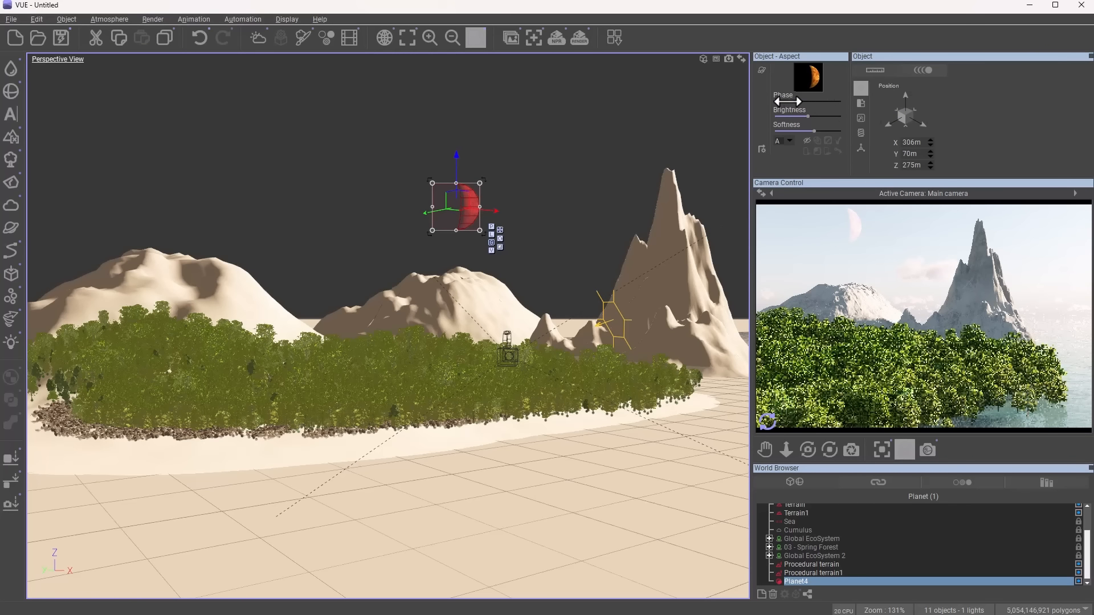
pyautogui.moveTo(787, 101); pyautogui.dragTo(802, 101)
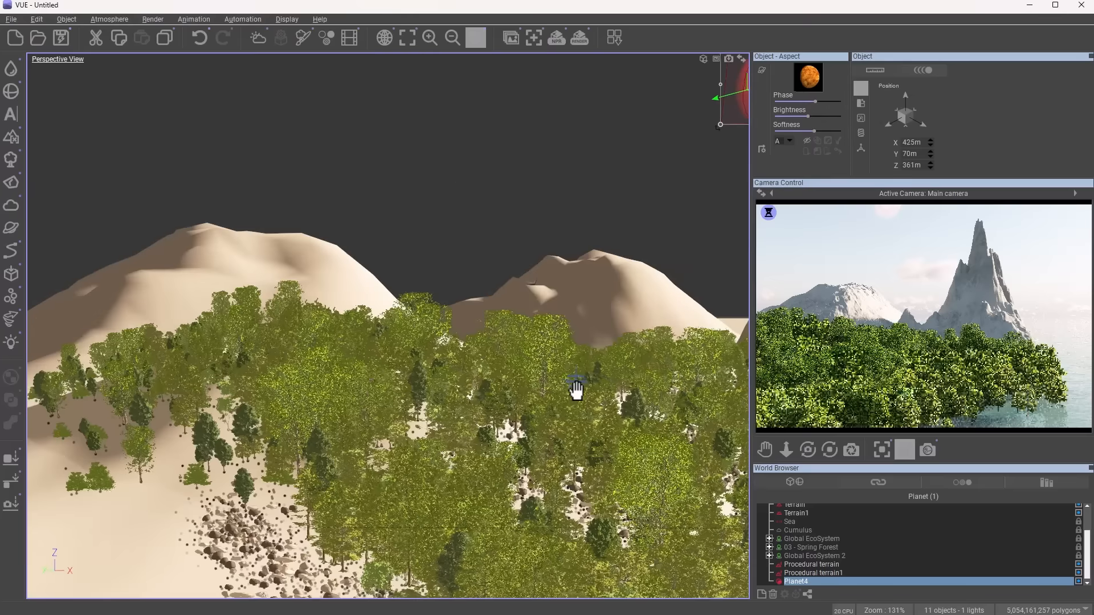
# Step: Replace the island terrain's default material with the green Grass material from the Landscapes library
pyautogui.moveTo(576, 389); pyautogui.dragTo(399, 421, button='right')
pyautogui.click(230, 330)
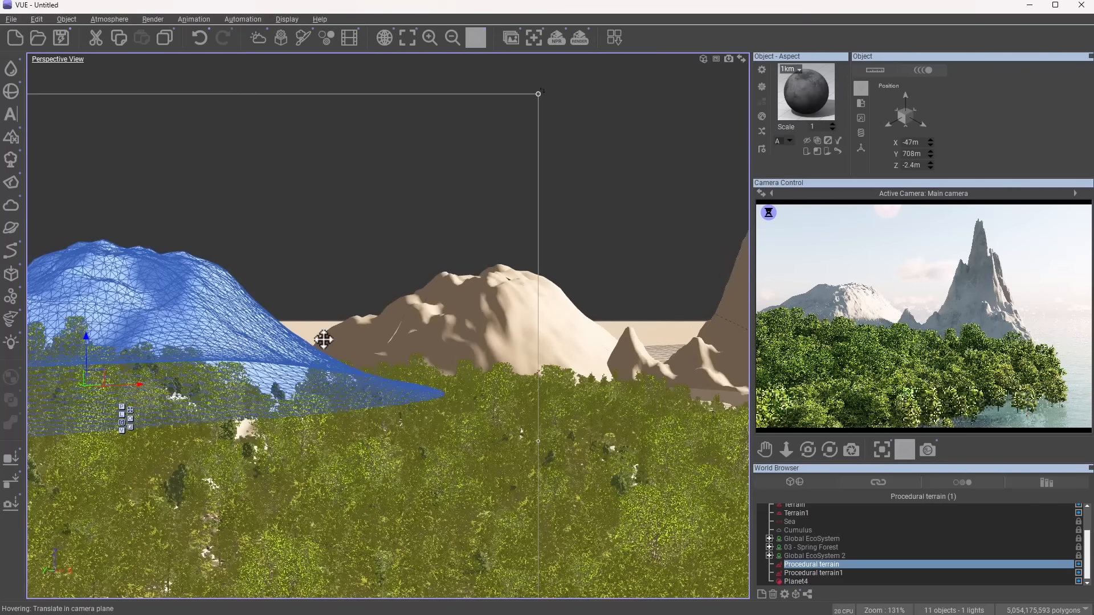
pyautogui.moveTo(442, 491); pyautogui.dragTo(499, 410, button='right')
pyautogui.scroll(-3, 464, 453)
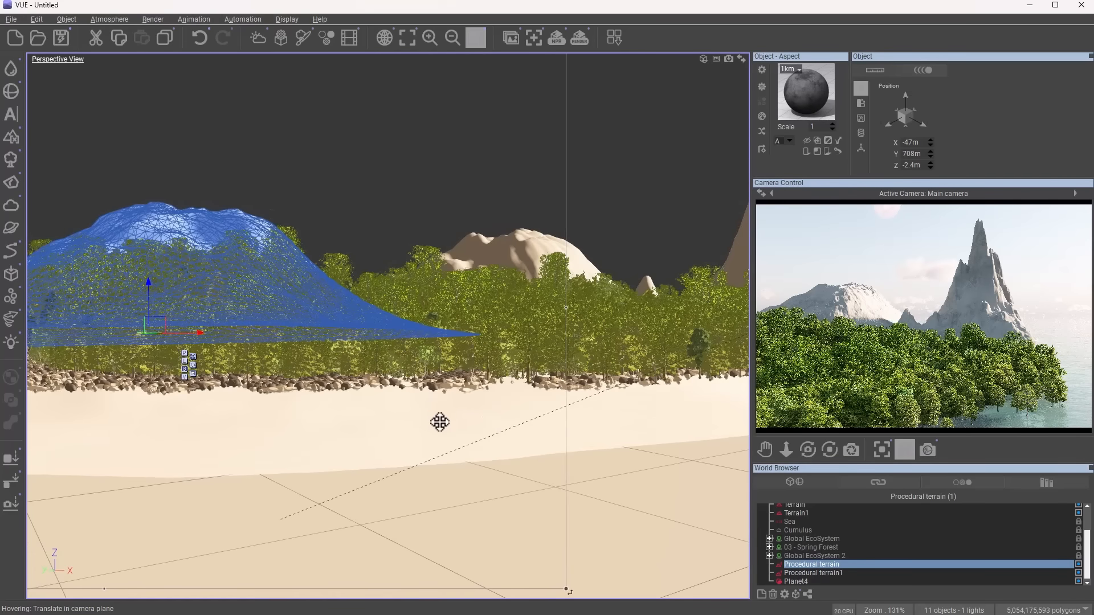
pyautogui.click(631, 435)
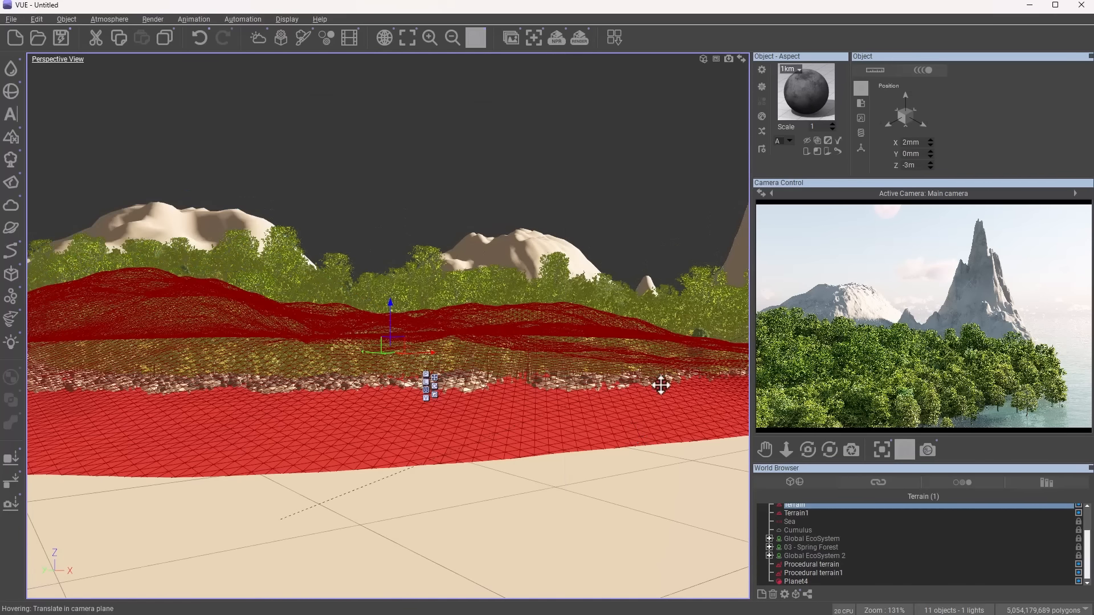
pyautogui.doubleClick(813, 103)
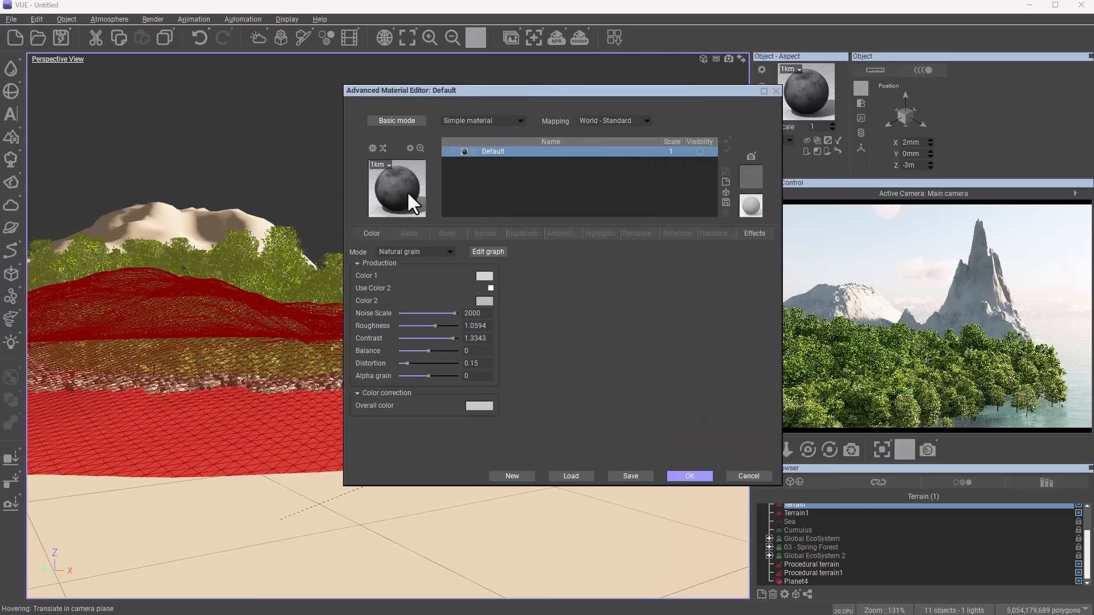
pyautogui.click(405, 189)
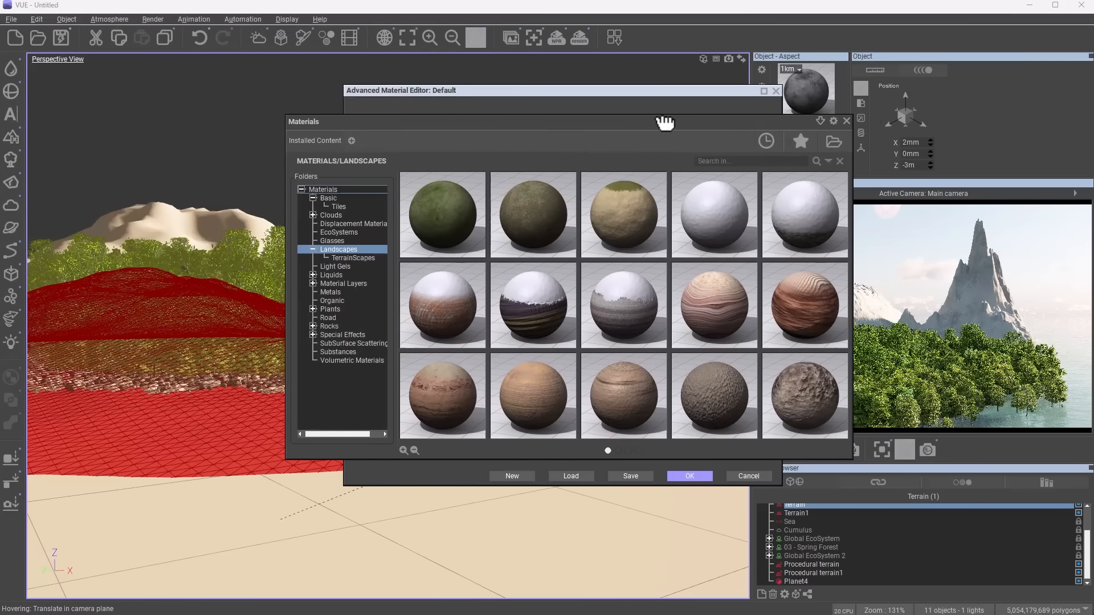
pyautogui.moveTo(518, 283)
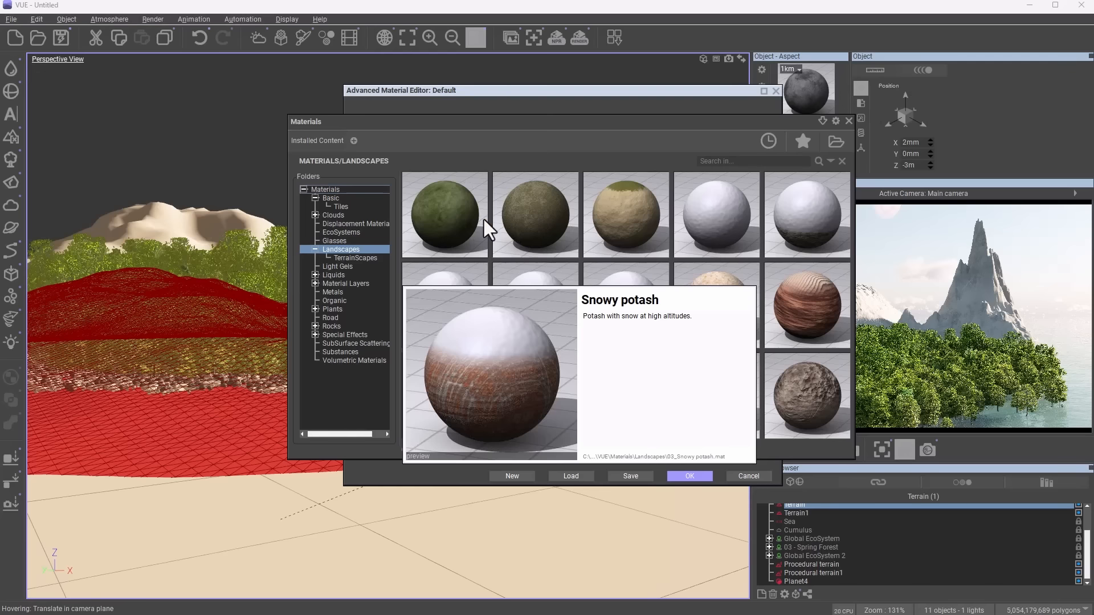
pyautogui.doubleClick(450, 215)
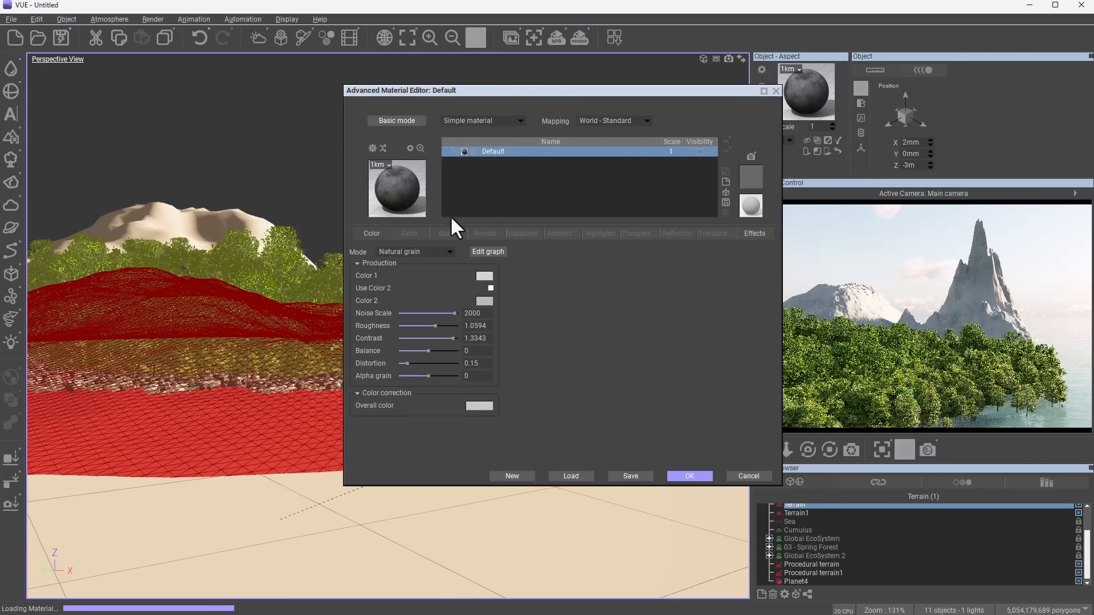
pyautogui.click(695, 477)
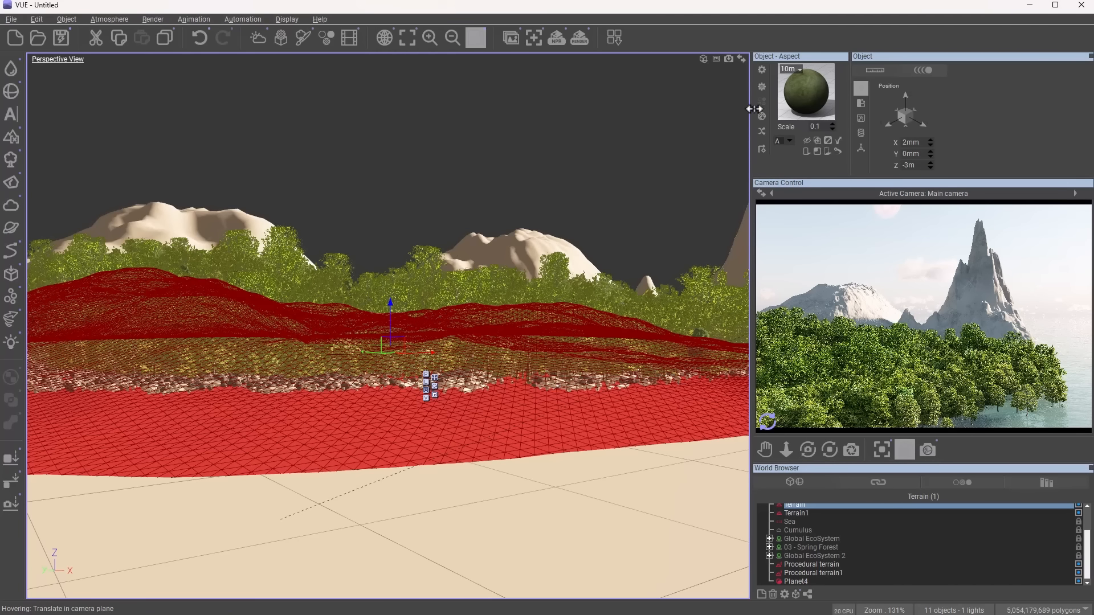
# Step: Darken the overall color of the island's Grass material to about red 142, green 152, blue 107
pyautogui.doubleClick(820, 85)
pyautogui.click(540, 373)
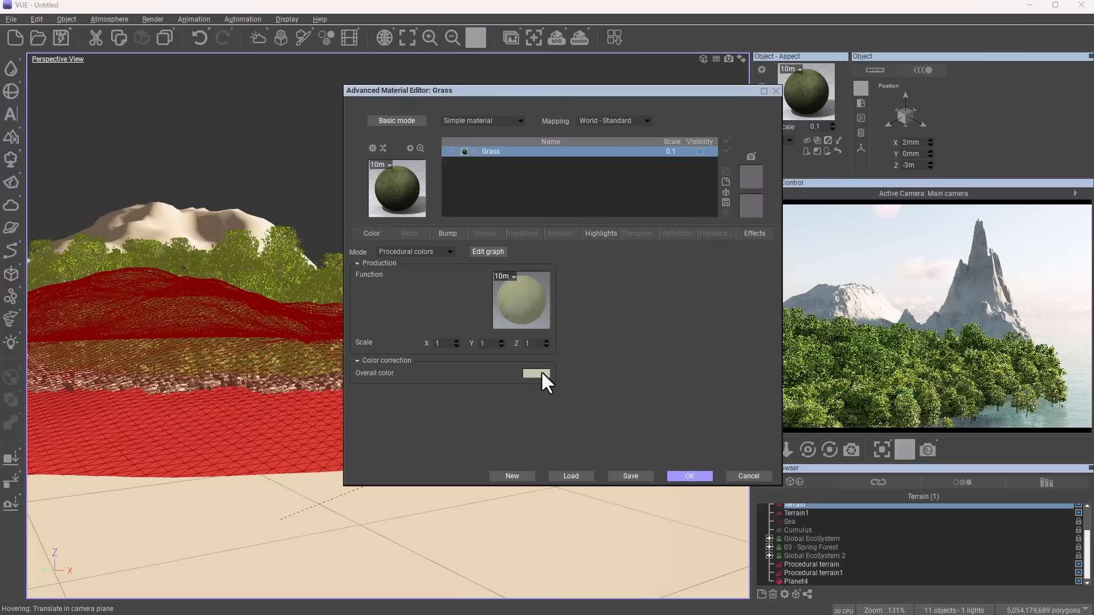
pyautogui.moveTo(1093, 9); pyautogui.dragTo(676, 75)
pyautogui.moveTo(785, 193); pyautogui.dragTo(787, 215)
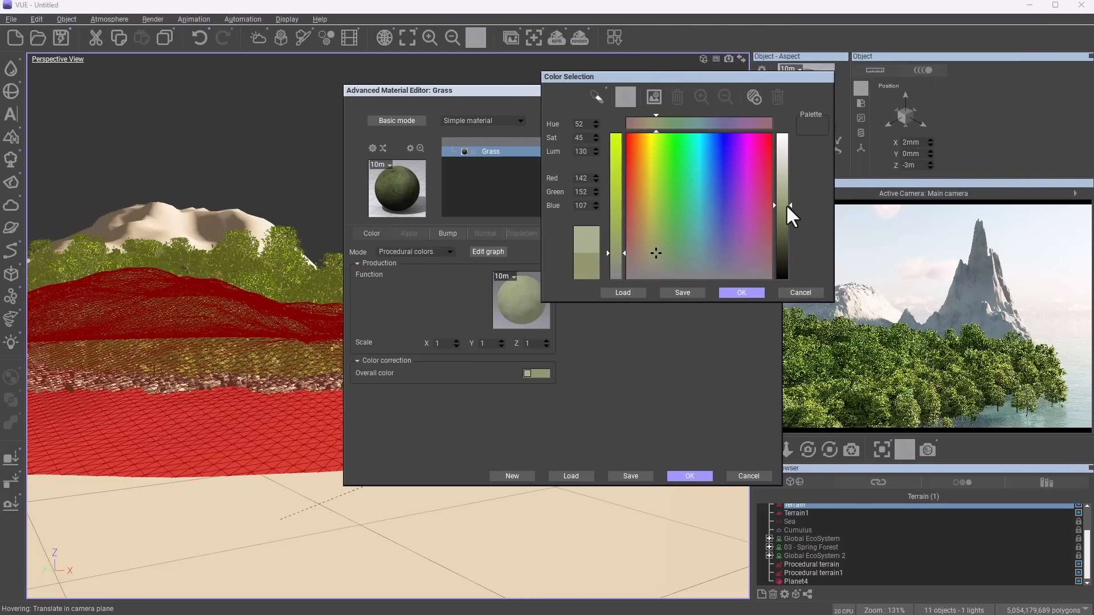
pyautogui.click(742, 294)
pyautogui.click(680, 479)
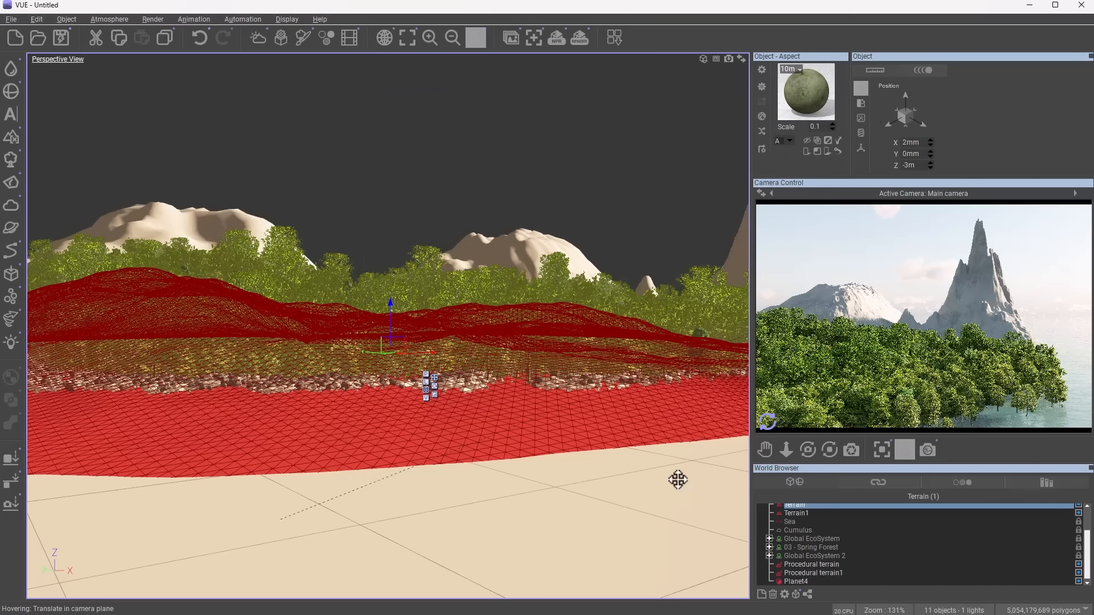
# Step: Give the first procedural terrain the brownish-green material from the Landscapes library
pyautogui.click(164, 214)
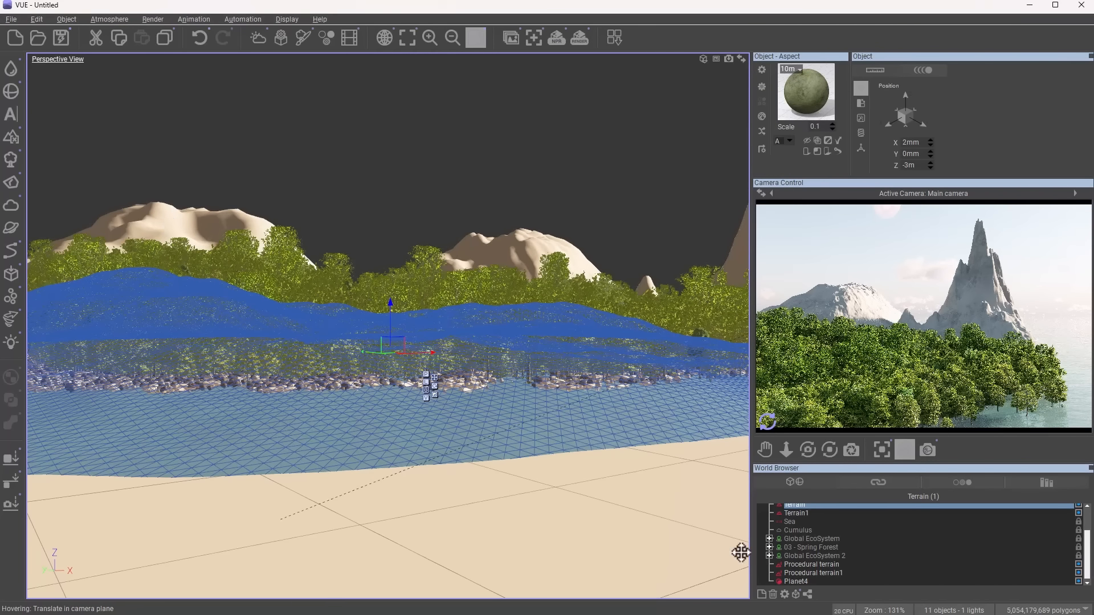
pyautogui.click(824, 572)
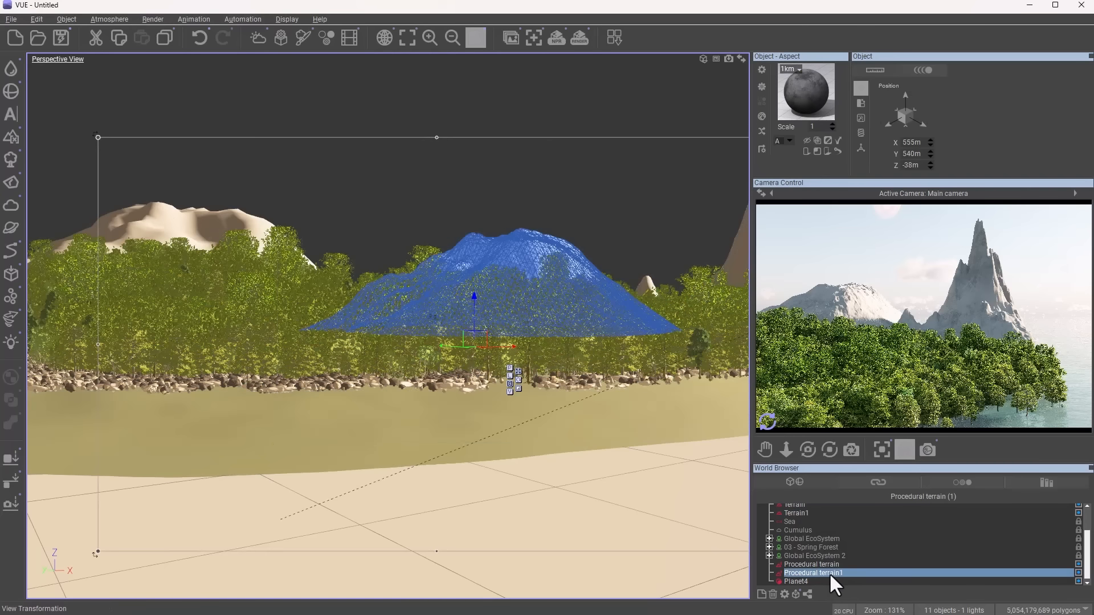
pyautogui.click(823, 564)
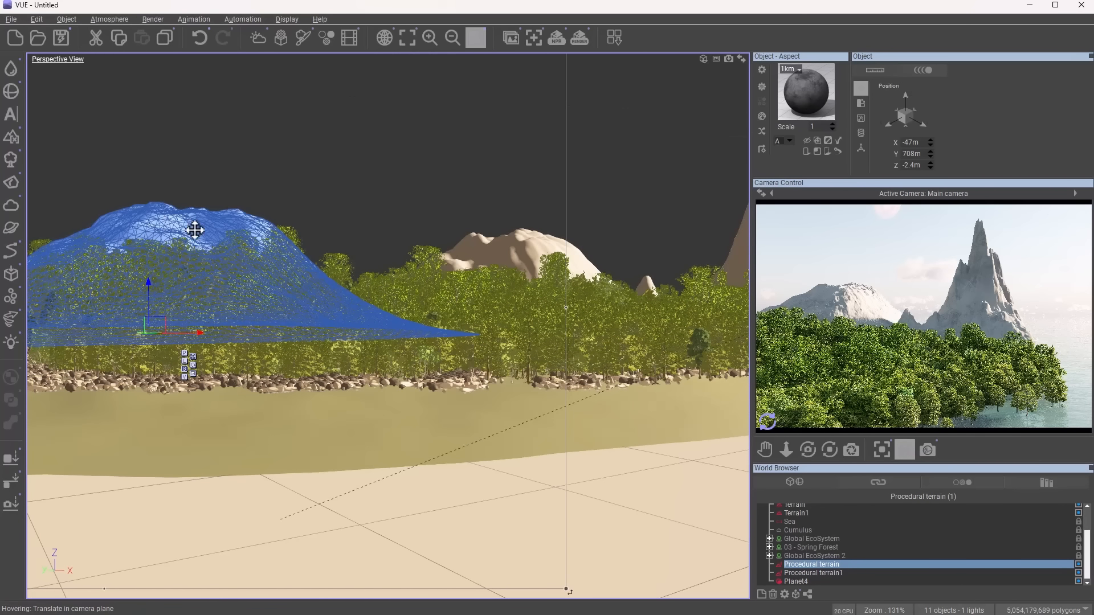
pyautogui.doubleClick(792, 95)
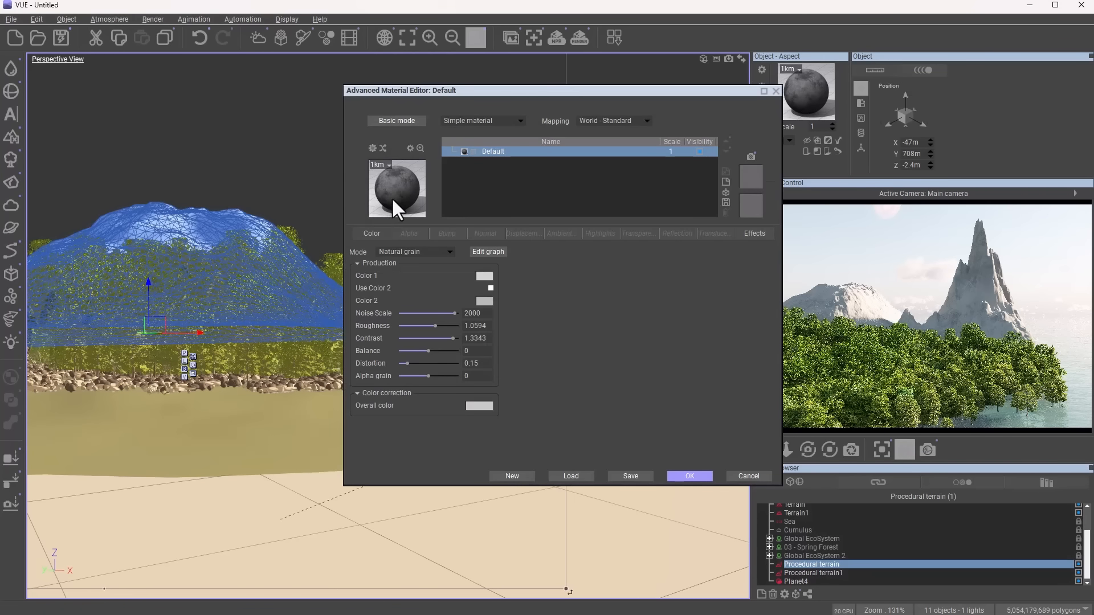
pyautogui.click(690, 476)
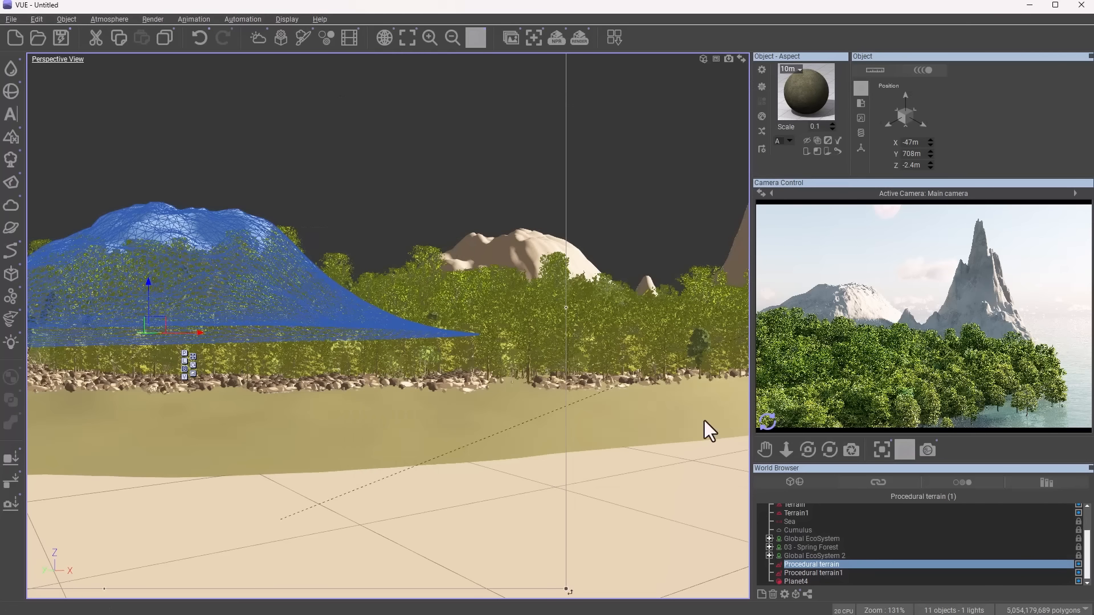
# Step: Open the second procedural terrain in the Terrain Editor and reshape it with the Canyon preset
pyautogui.click(821, 573)
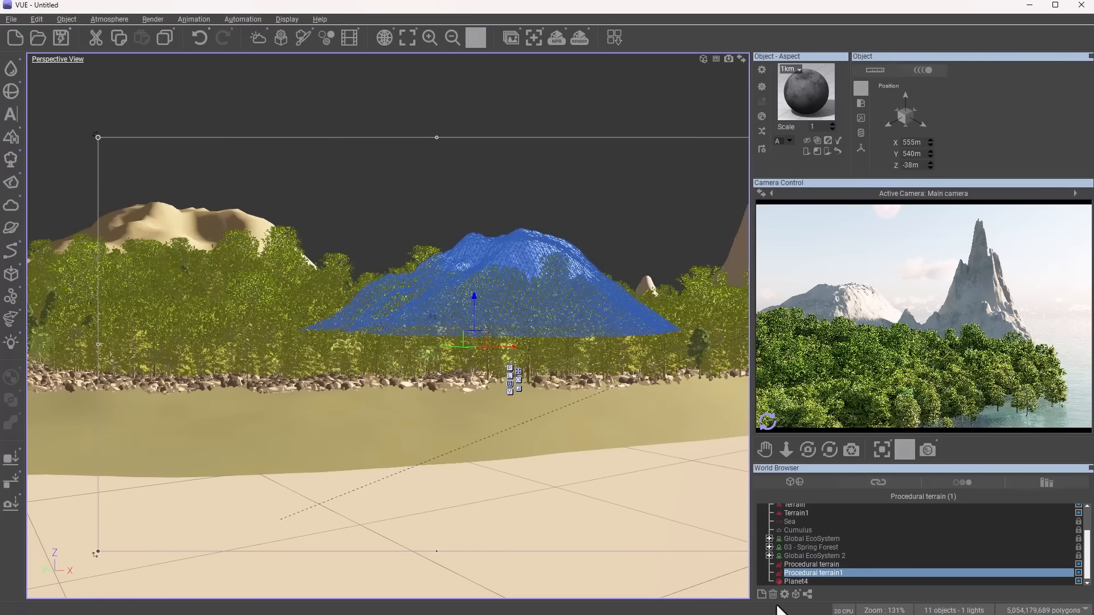
pyautogui.doubleClick(781, 575)
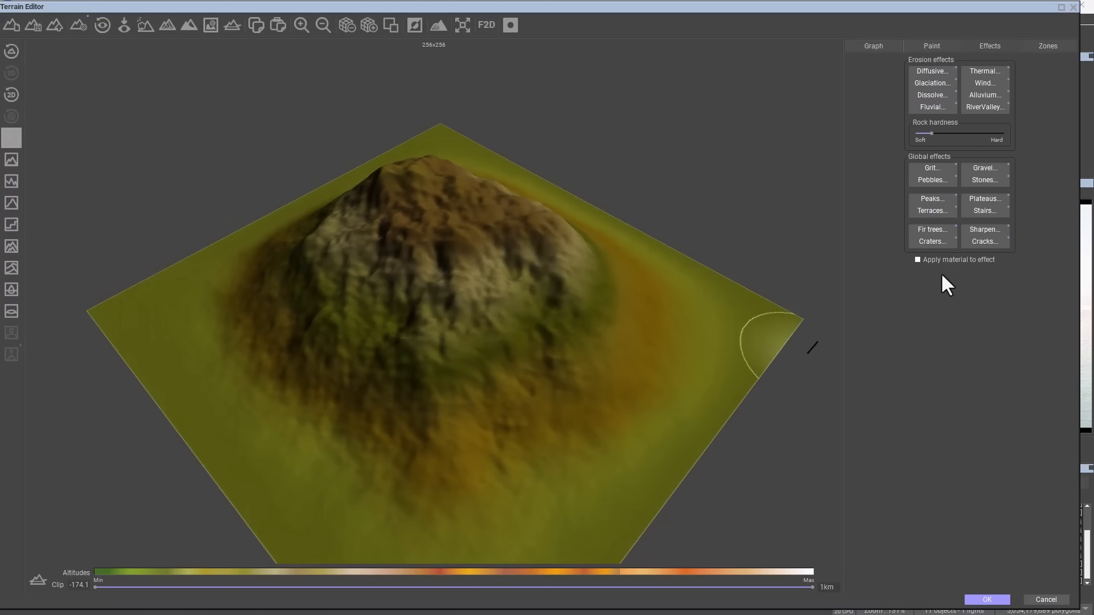
pyautogui.click(11, 224)
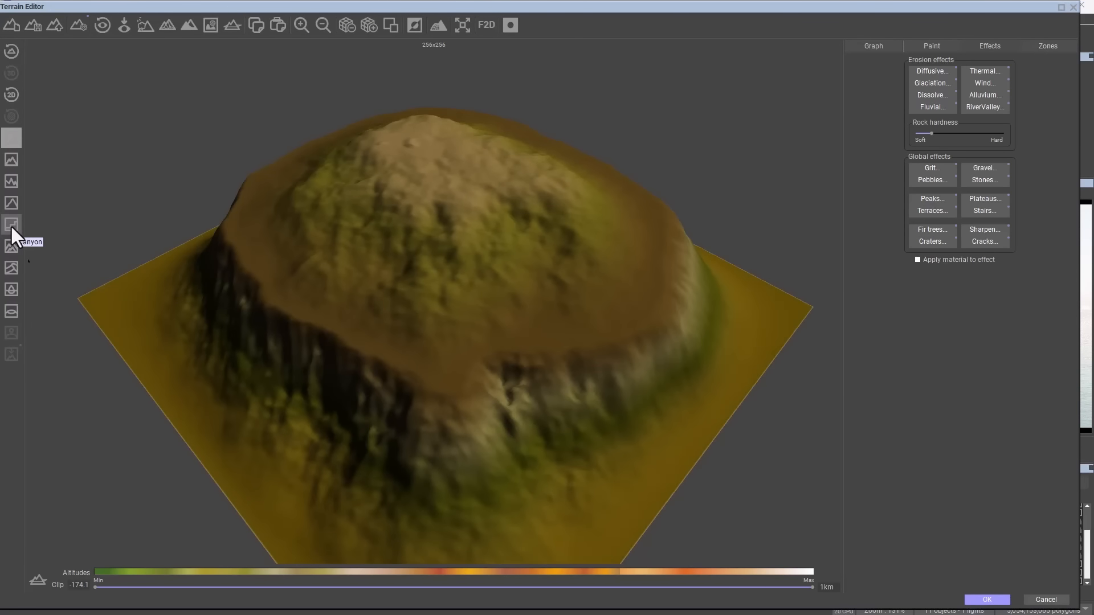
pyautogui.moveTo(271, 370); pyautogui.dragTo(285, 391, button='right')
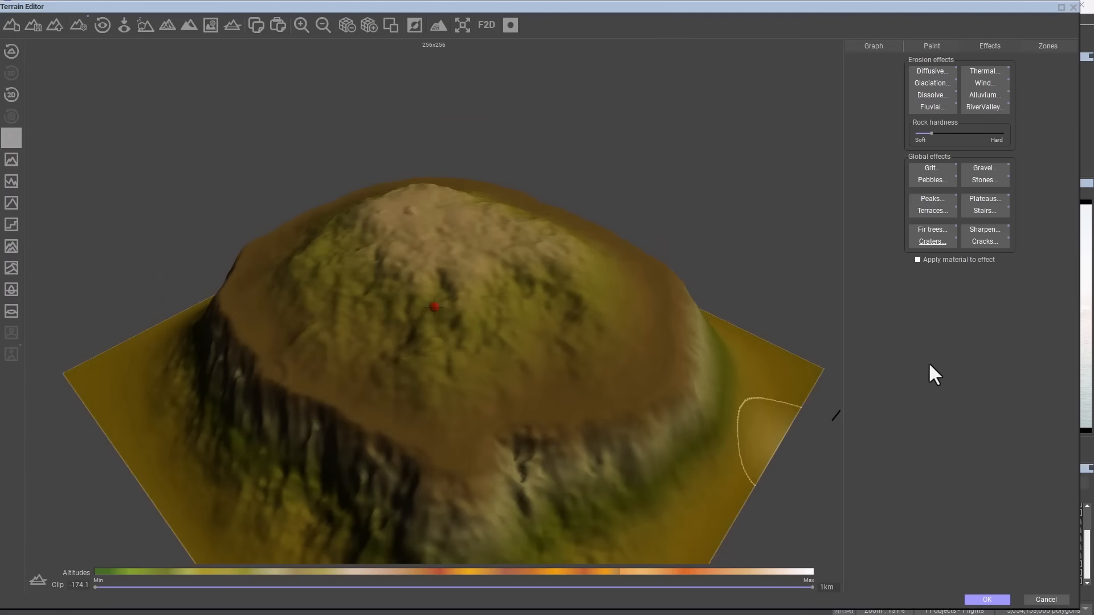
# Step: Add the Craters effect to the canyon terrain and apply the Terraces effect twice
pyautogui.click(929, 241)
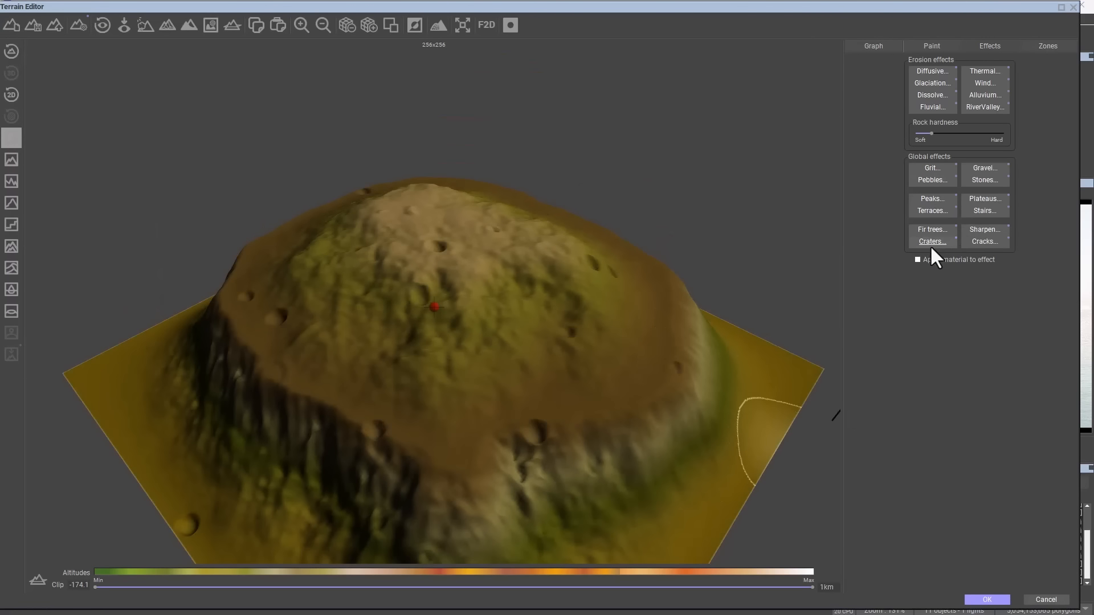
pyautogui.click(929, 212)
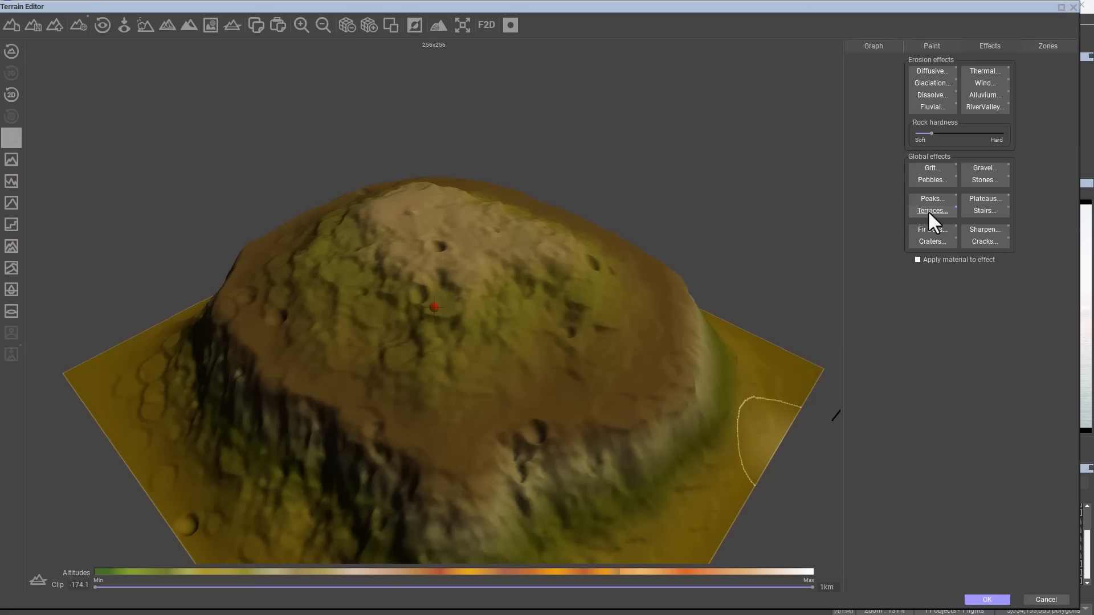
pyautogui.click(929, 210)
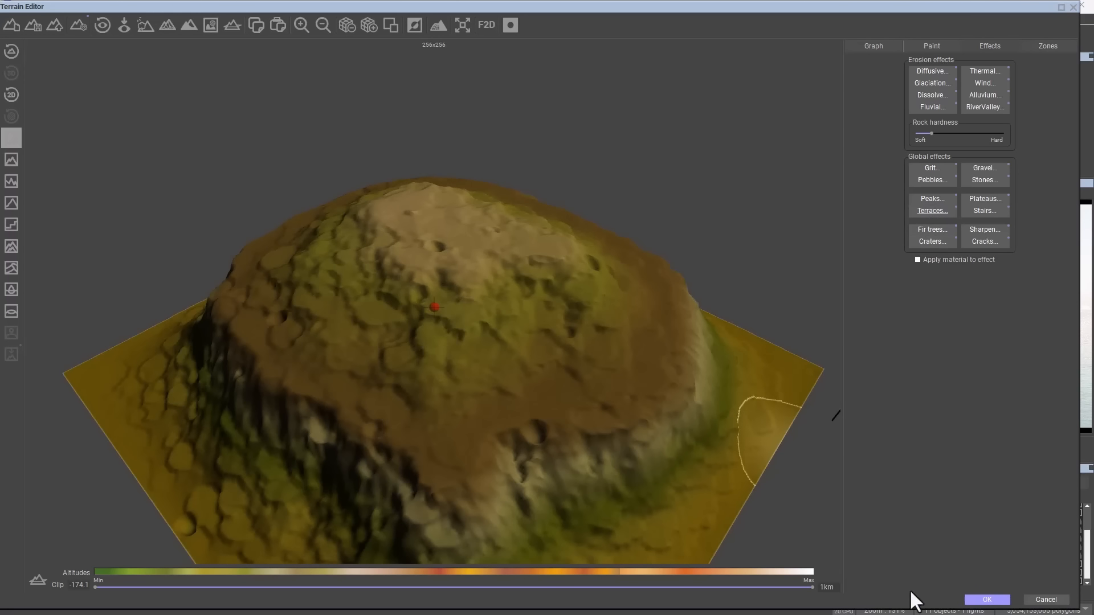
# Step: Accept the canyon terrain's edits and lower the terrain to about Z -83 m
pyautogui.click(992, 601)
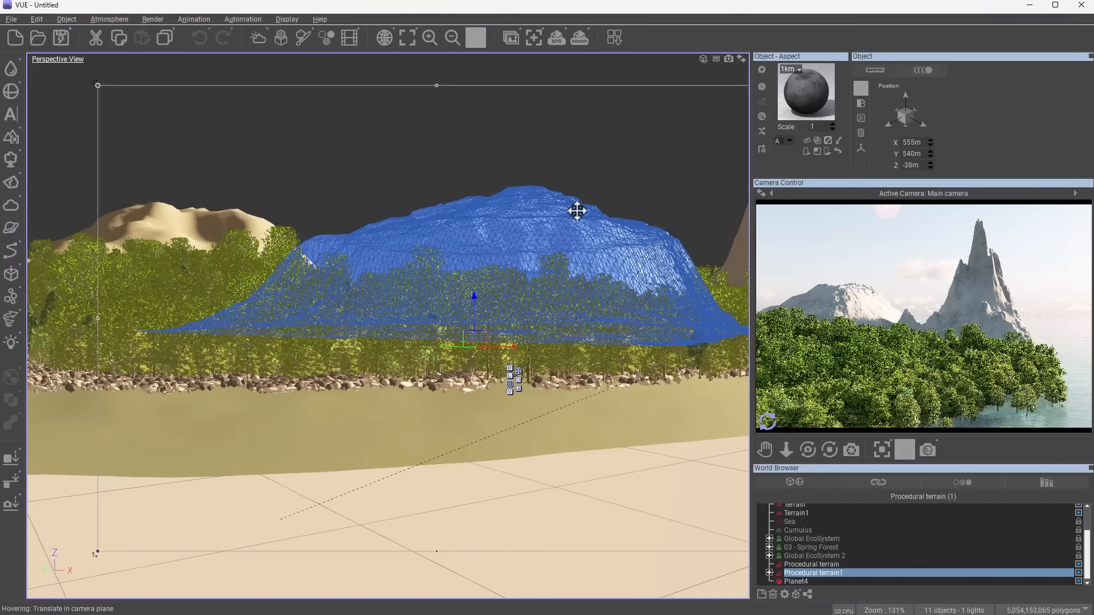
pyautogui.moveTo(473, 327); pyautogui.dragTo(473, 324)
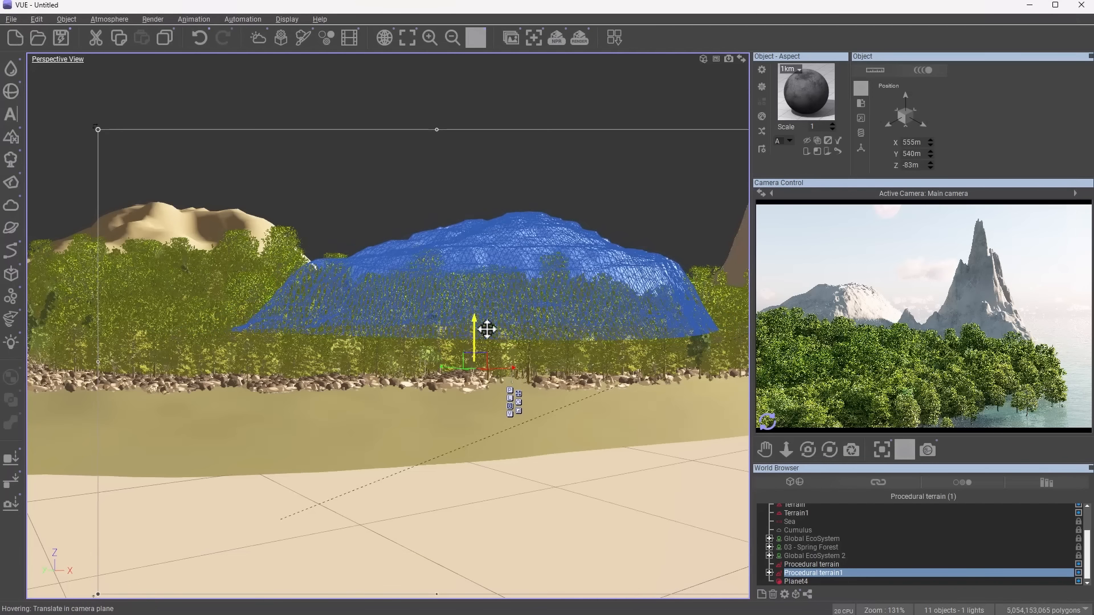
# Step: Give the second procedural terrain the sandy, grass-topped Landscapes material and confirm Vegetation & Orange Roc on Terrain1
pyautogui.doubleClick(809, 101)
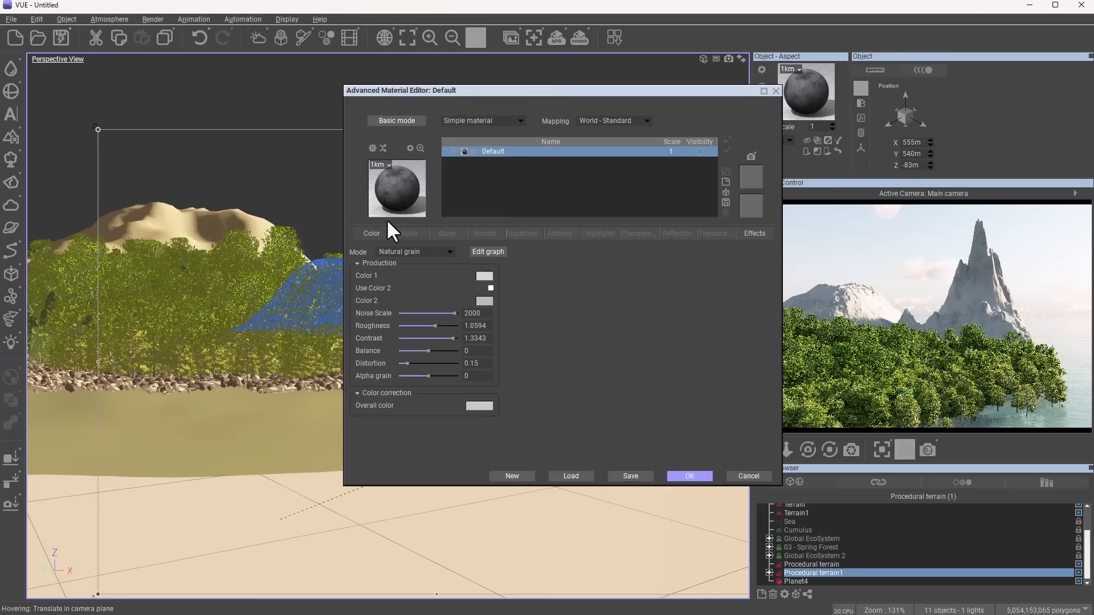
pyautogui.doubleClick(387, 193)
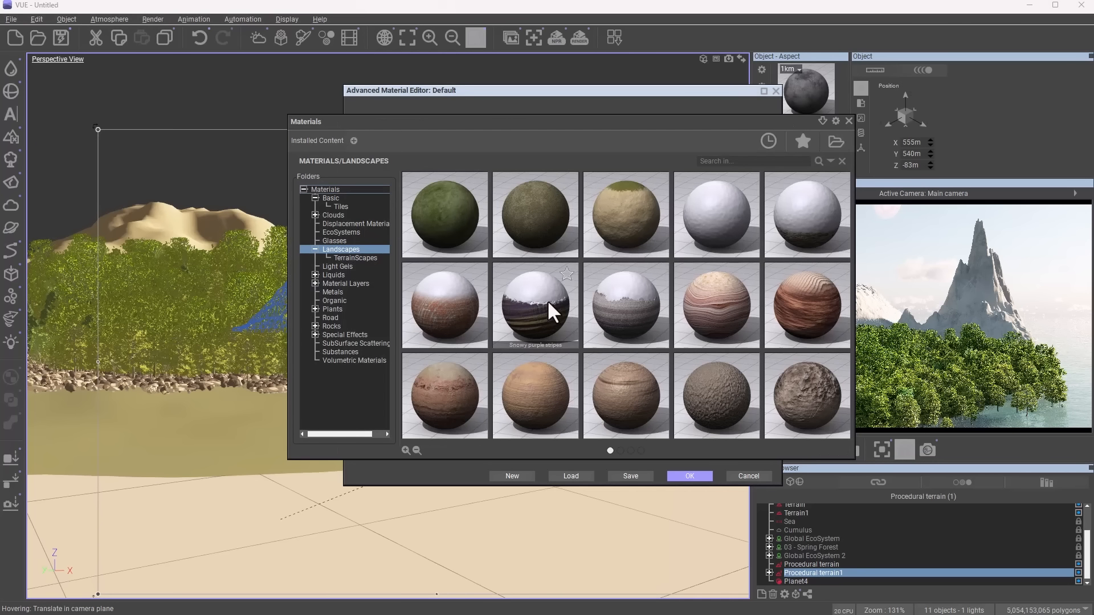
pyautogui.doubleClick(613, 225)
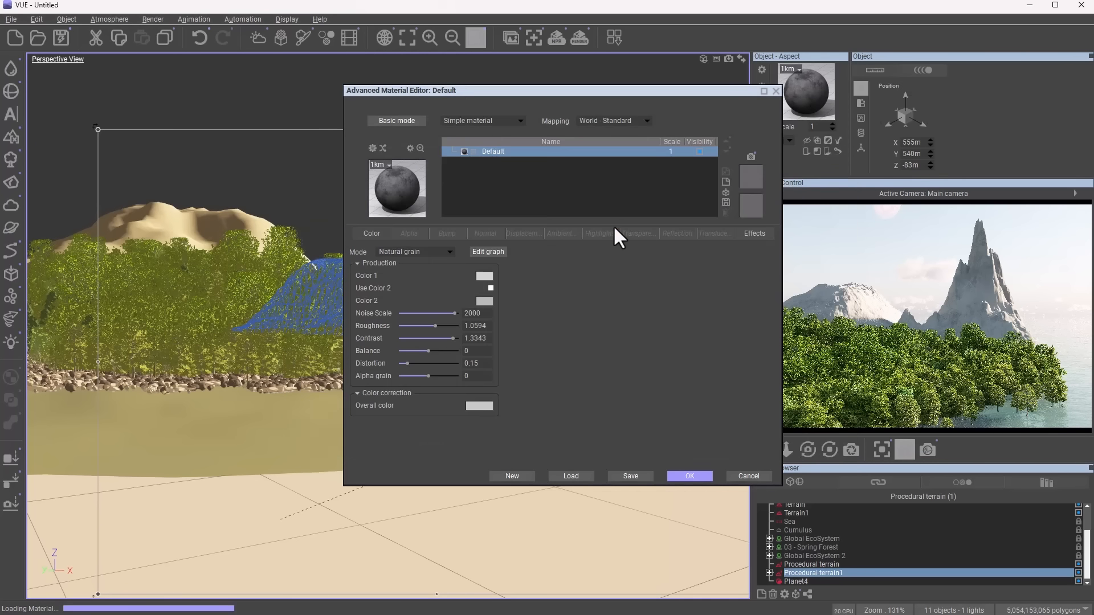
pyautogui.click(691, 477)
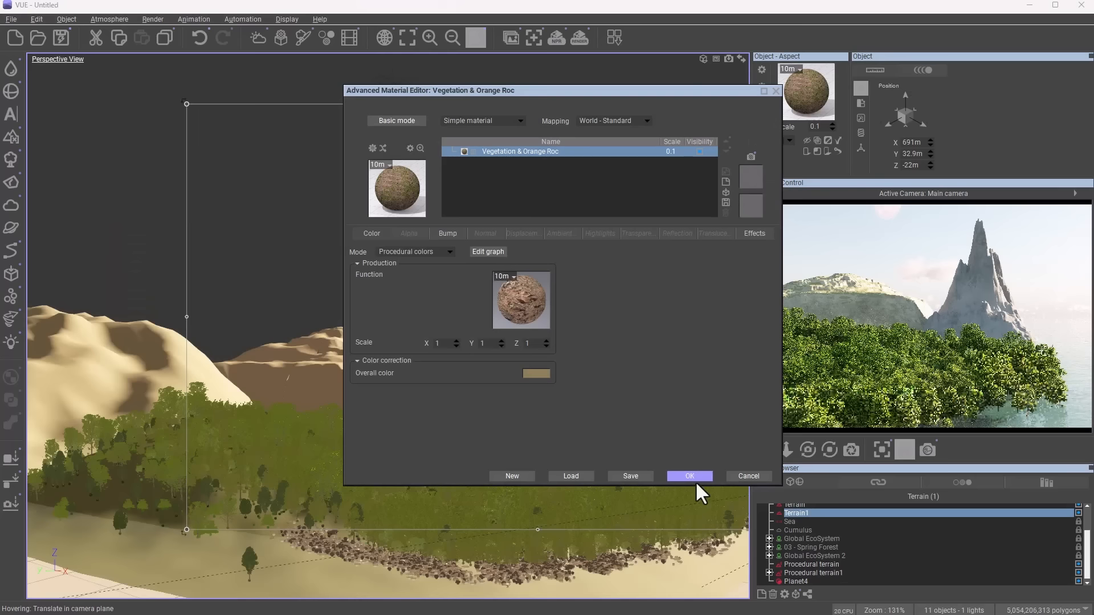
pyautogui.click(693, 477)
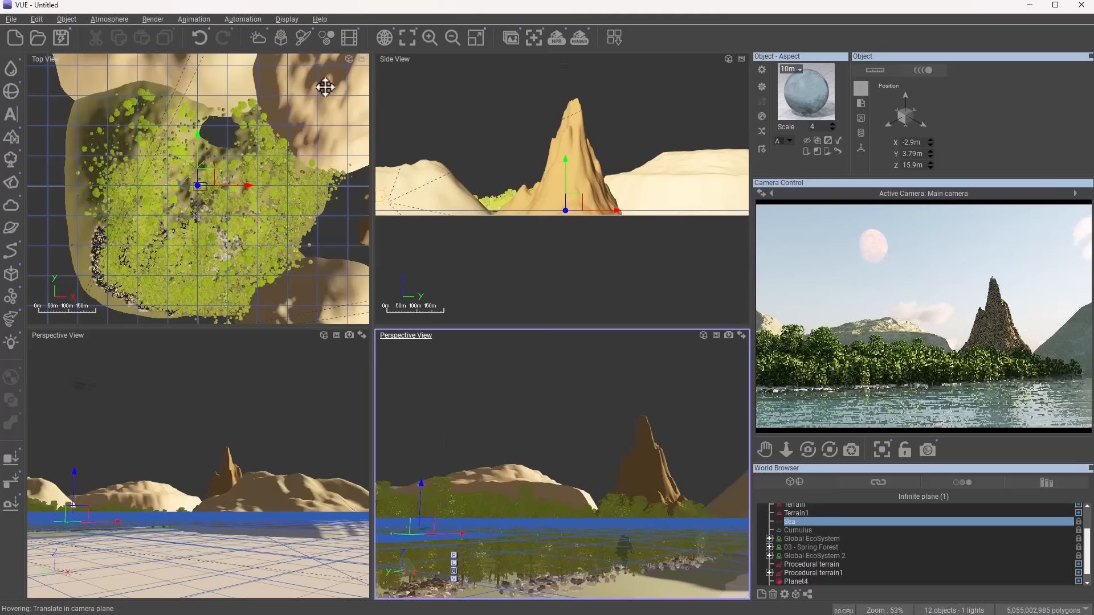
pyautogui.click(327, 38)
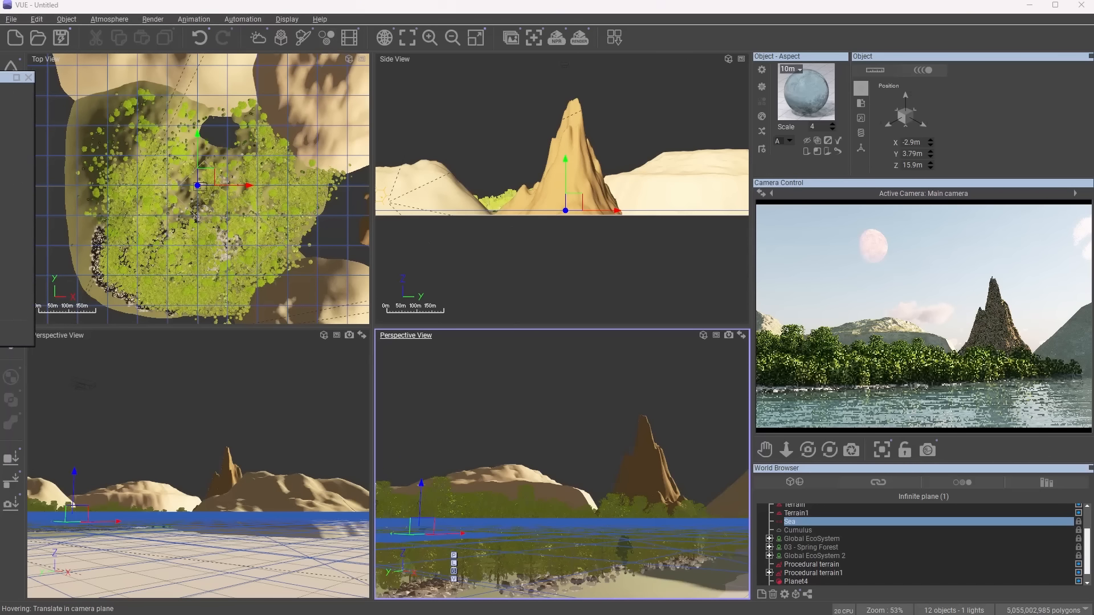
pyautogui.moveTo(2, 75); pyautogui.dragTo(399, 176)
pyautogui.click(541, 180)
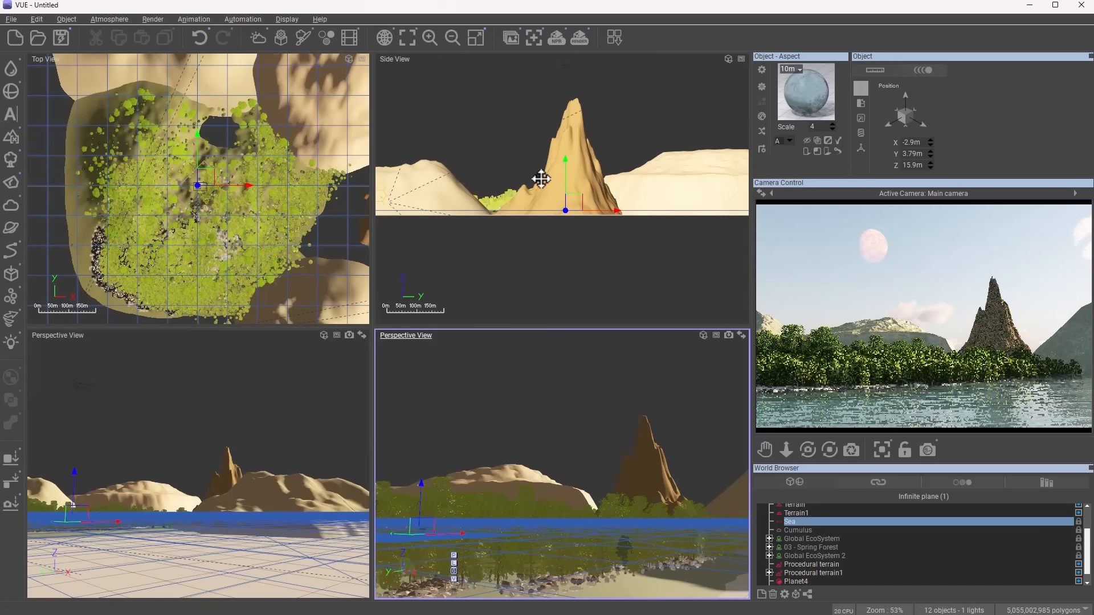
pyautogui.click(575, 365)
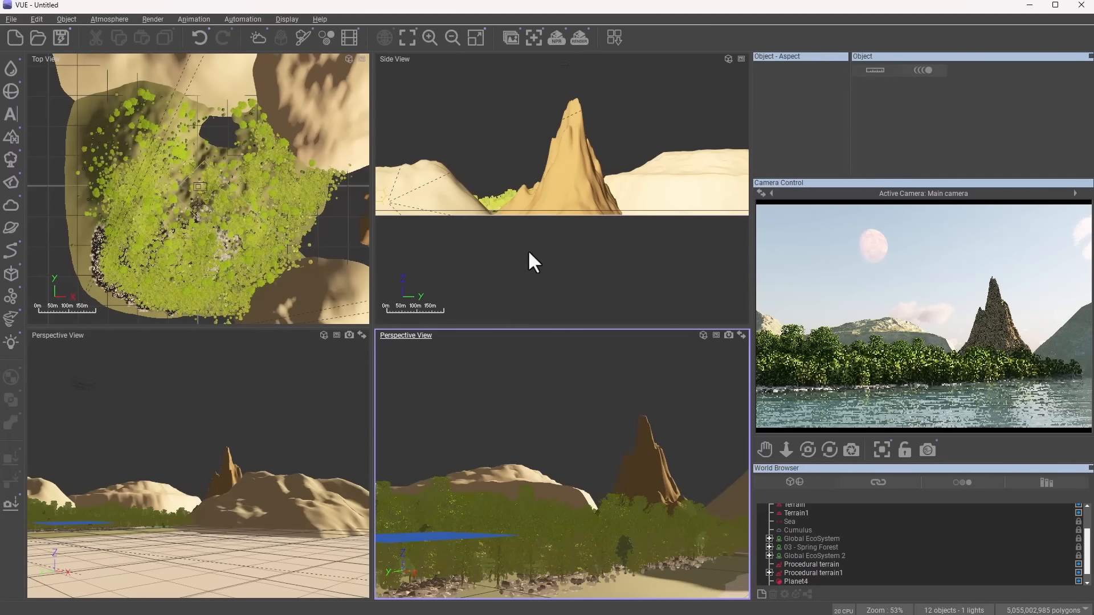
# Step: Maximize the main perspective view, hide the Terrain1 and Terrain objects, and clear the selection
pyautogui.click(474, 38)
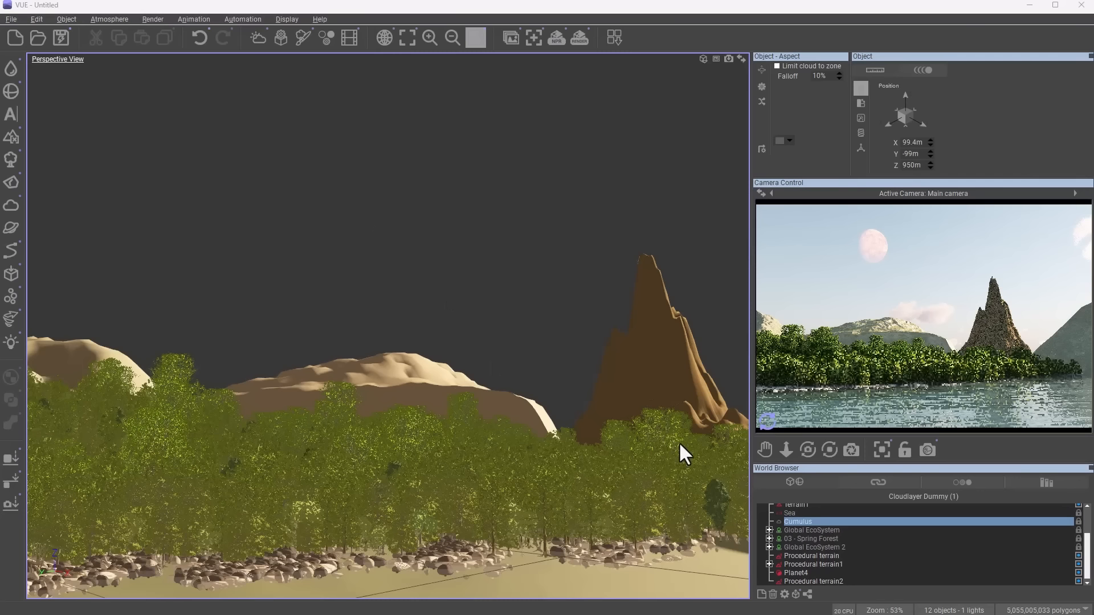
pyautogui.click(652, 389)
pyautogui.scroll(2, 791, 535)
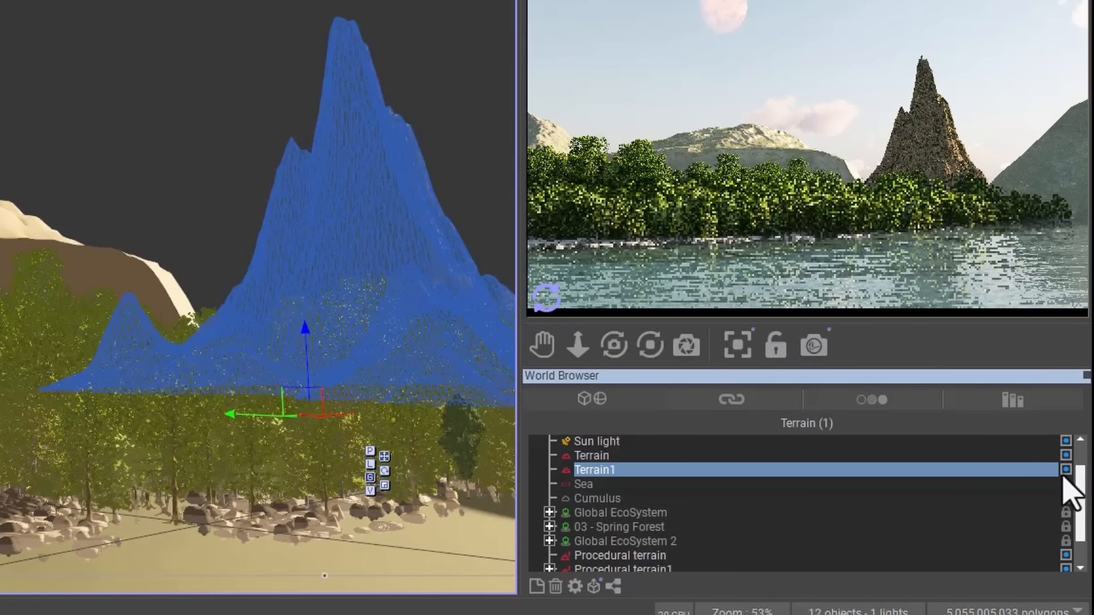
pyautogui.click(1063, 473)
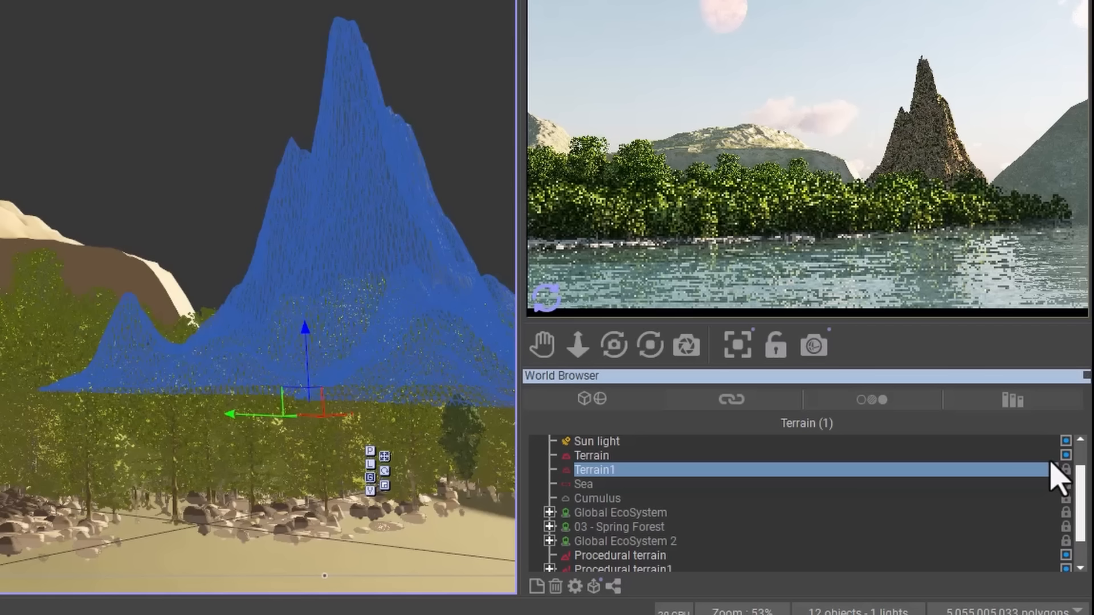
pyautogui.click(1065, 469)
pyautogui.click(1068, 457)
pyautogui.click(1066, 456)
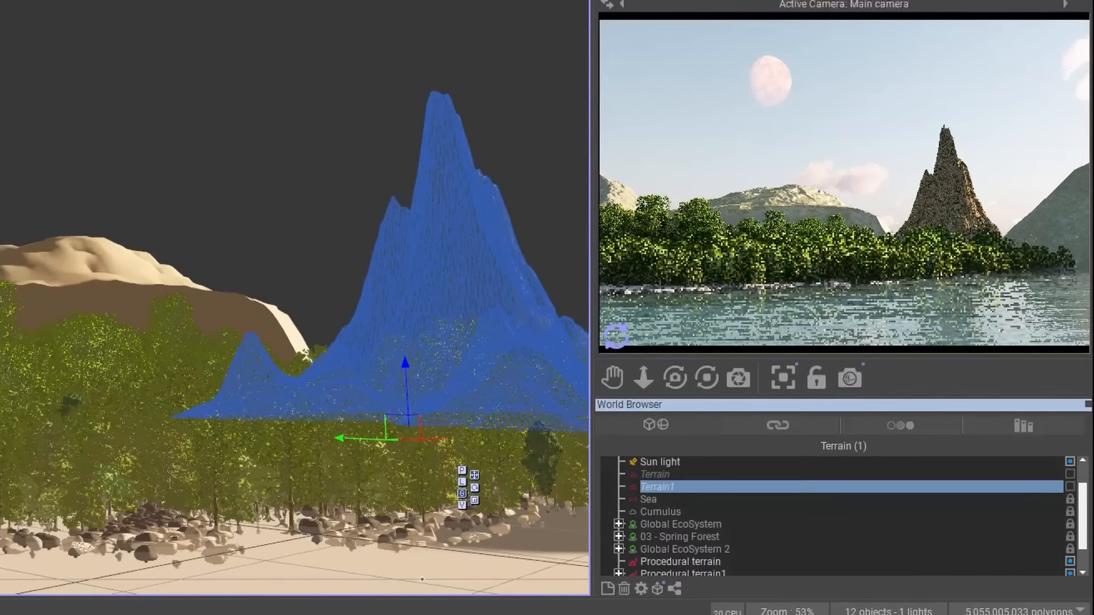
pyautogui.click(97, 49)
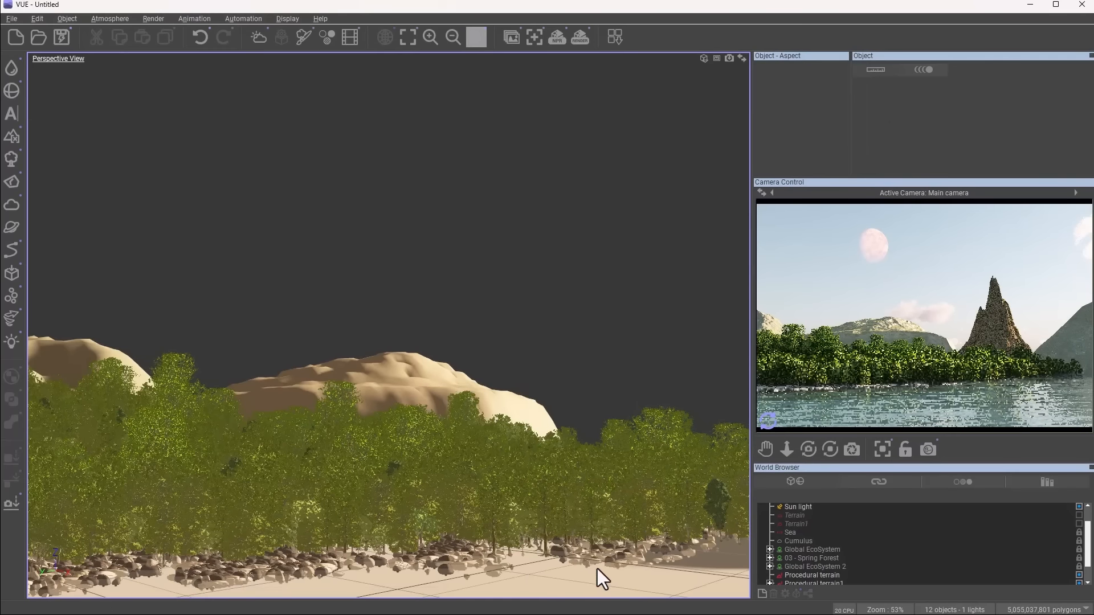
# Step: Toggle Procedural terrain1's visibility off and on, and show Terrain1 and Terrain again
pyautogui.scroll(-1, 835, 539)
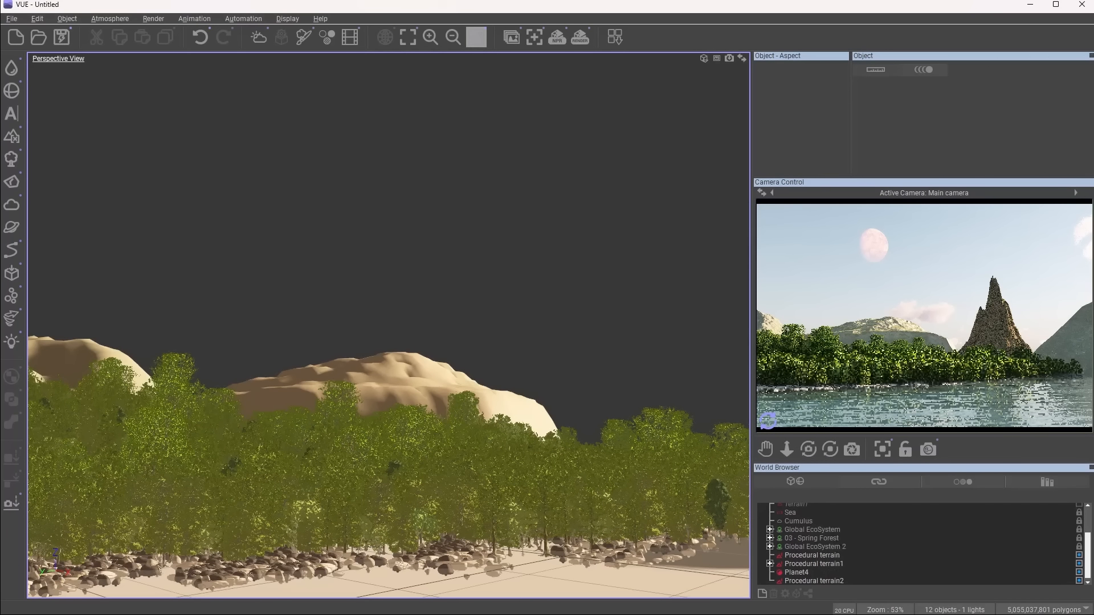
pyautogui.click(1078, 563)
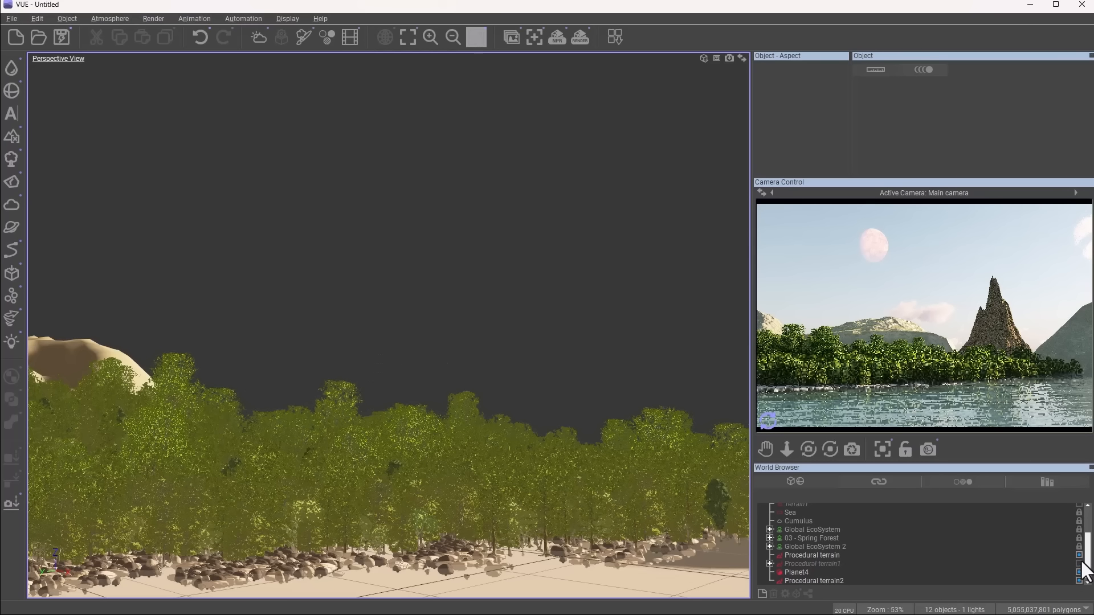
pyautogui.click(1078, 563)
pyautogui.scroll(2, 1080, 564)
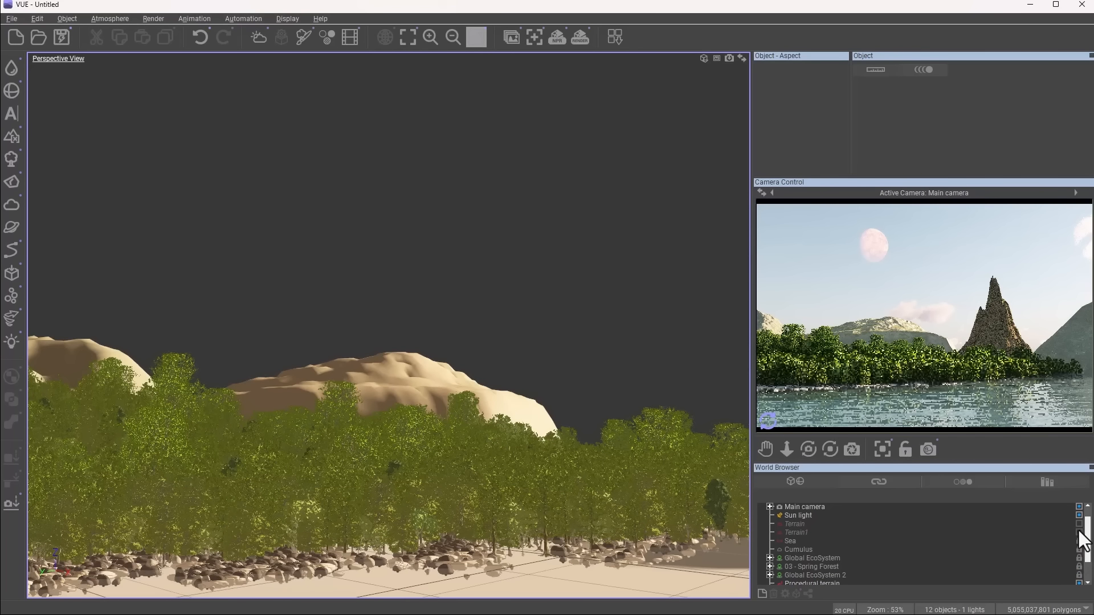
pyautogui.click(1079, 531)
pyautogui.click(1078, 524)
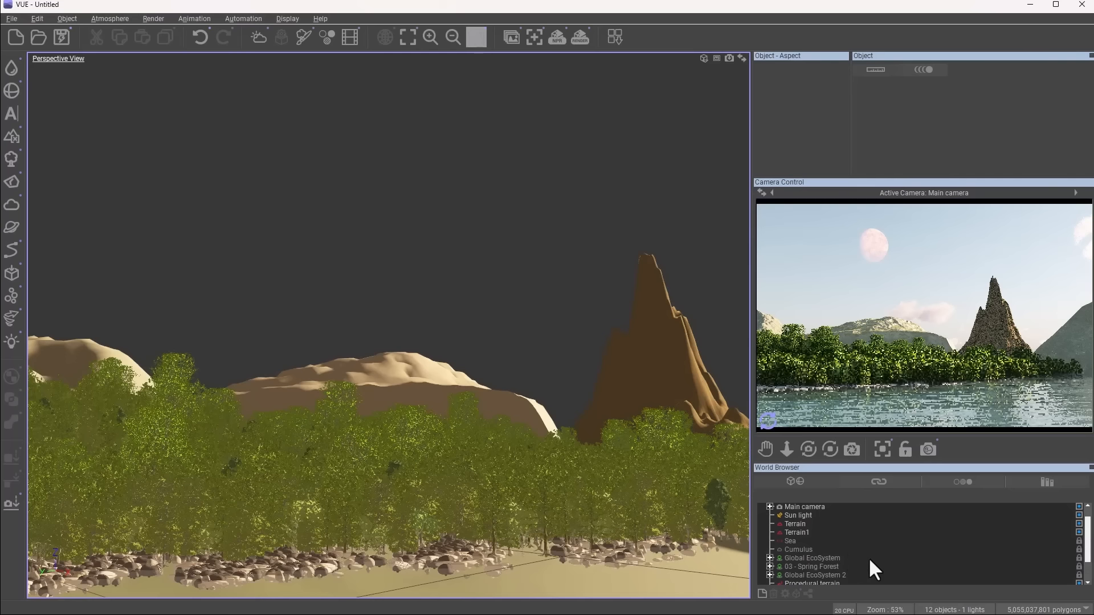
# Step: Review the library list of boulders and tree species used in the scene
pyautogui.click(1047, 482)
pyautogui.scroll(-5, 863, 550)
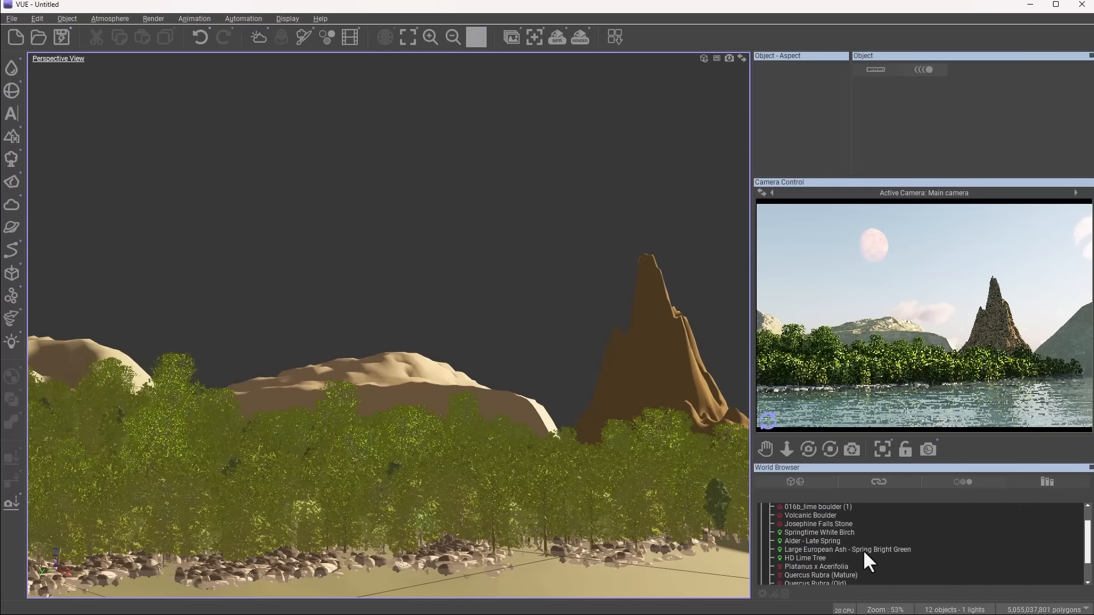
pyautogui.scroll(5, 862, 552)
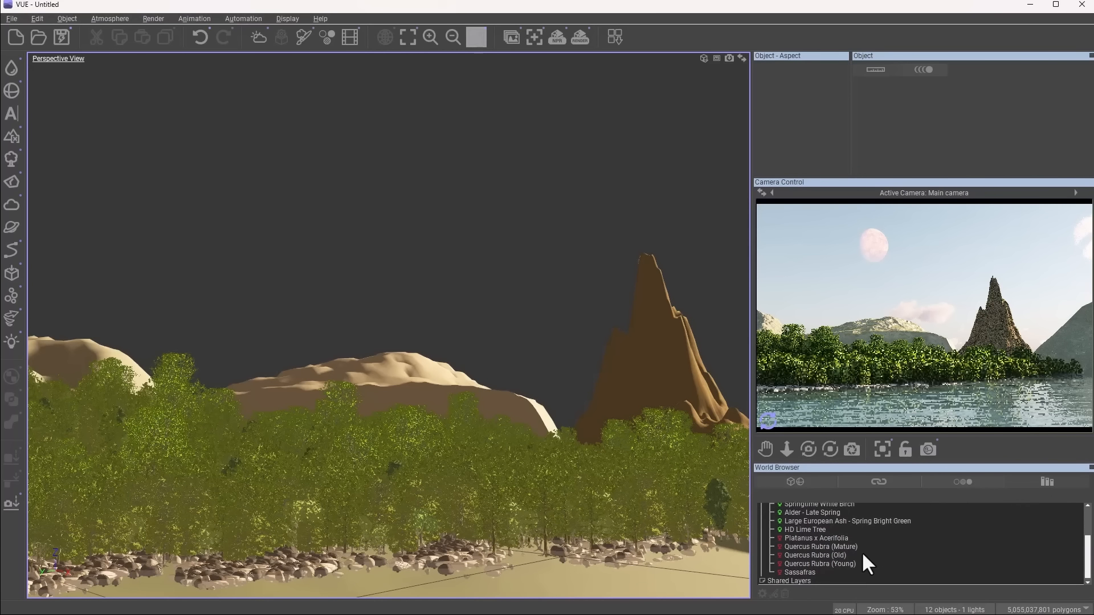
# Step: Examine the Foam and Default water layers of Physical Sea Water, inspect Foam's material settings, and list the texture maps
pyautogui.click(949, 483)
pyautogui.scroll(-2, 841, 547)
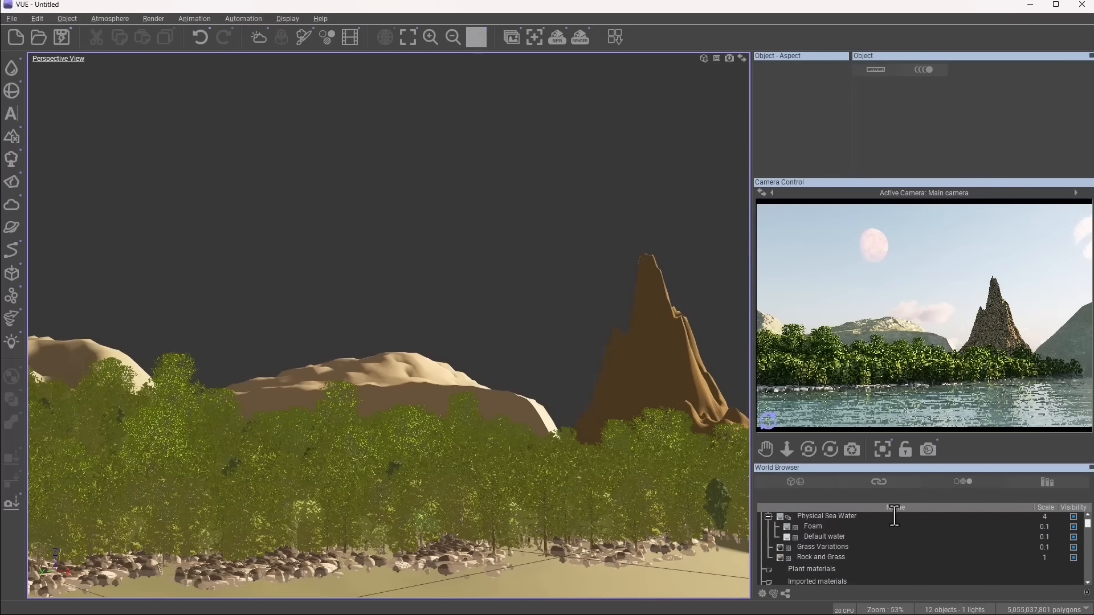
pyautogui.click(811, 527)
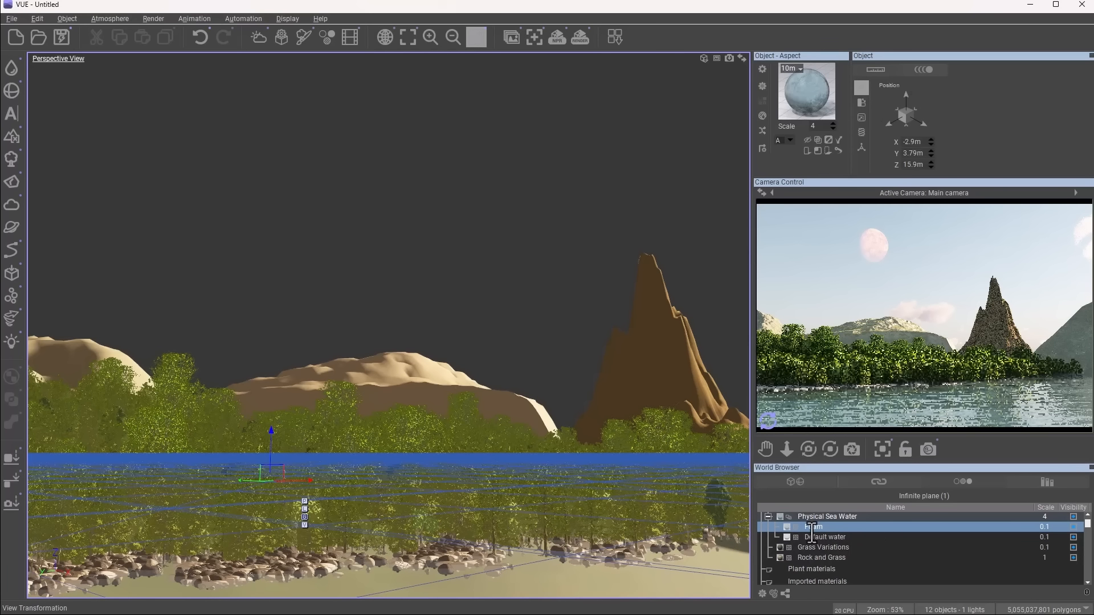
pyautogui.scroll(1, 823, 523)
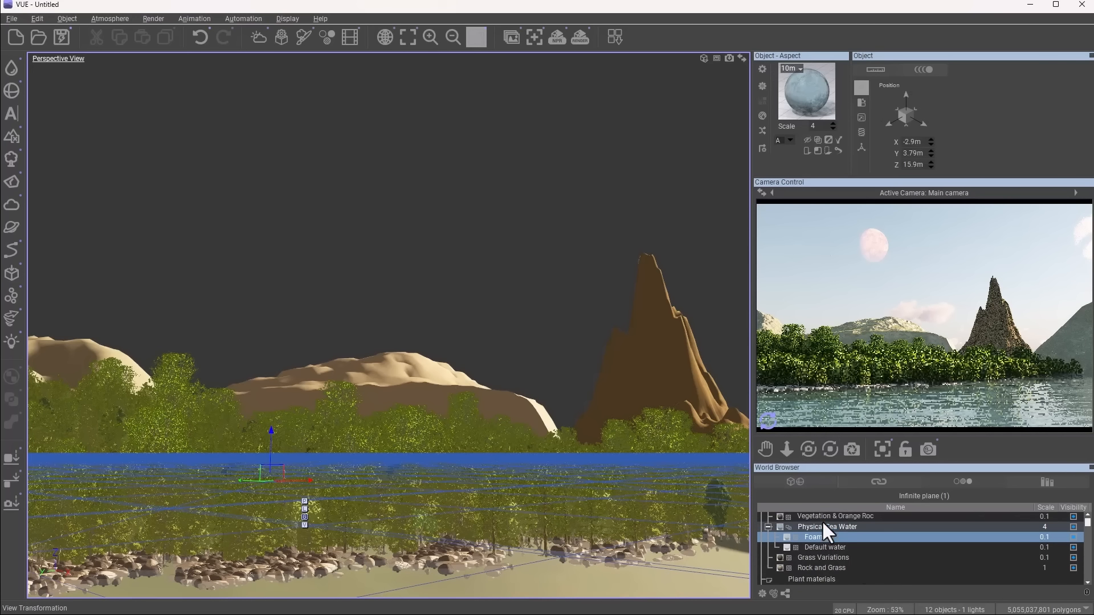
pyautogui.click(828, 548)
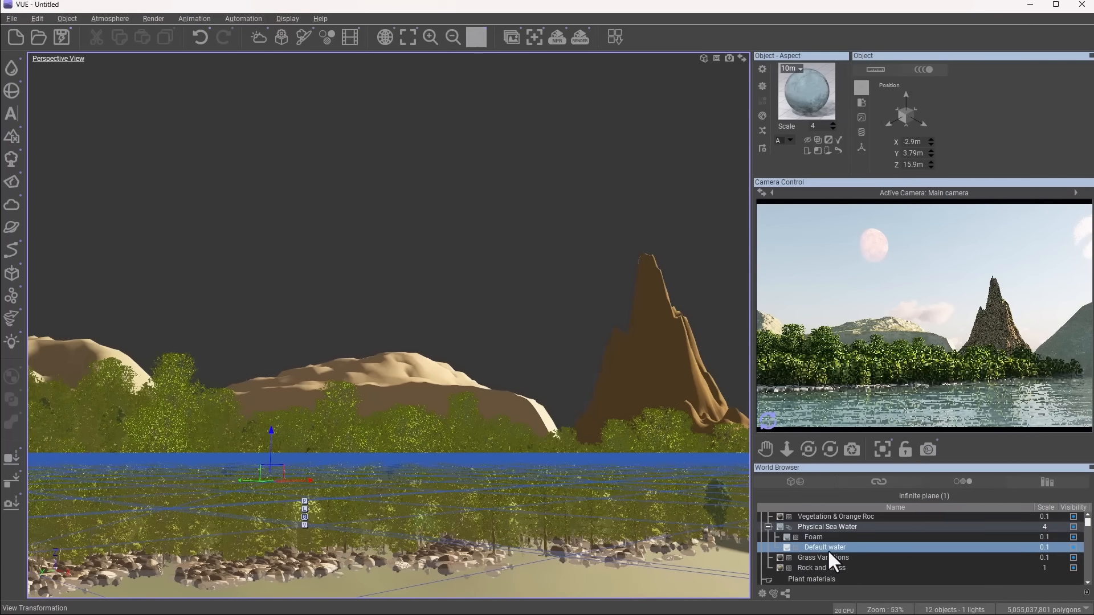
pyautogui.click(822, 539)
pyautogui.click(824, 548)
pyautogui.click(820, 539)
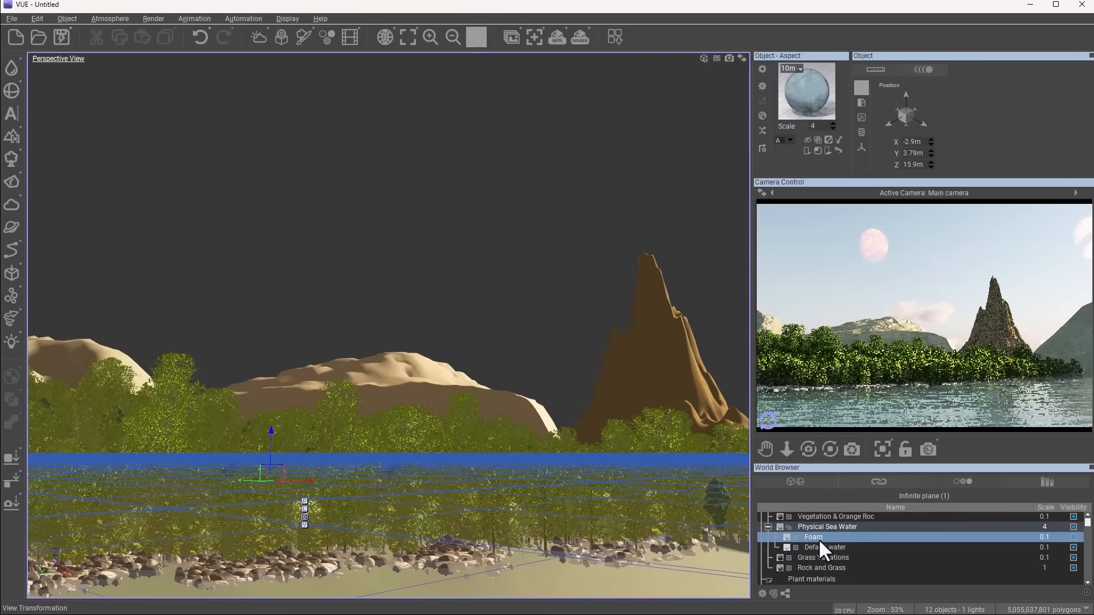
pyautogui.doubleClick(822, 91)
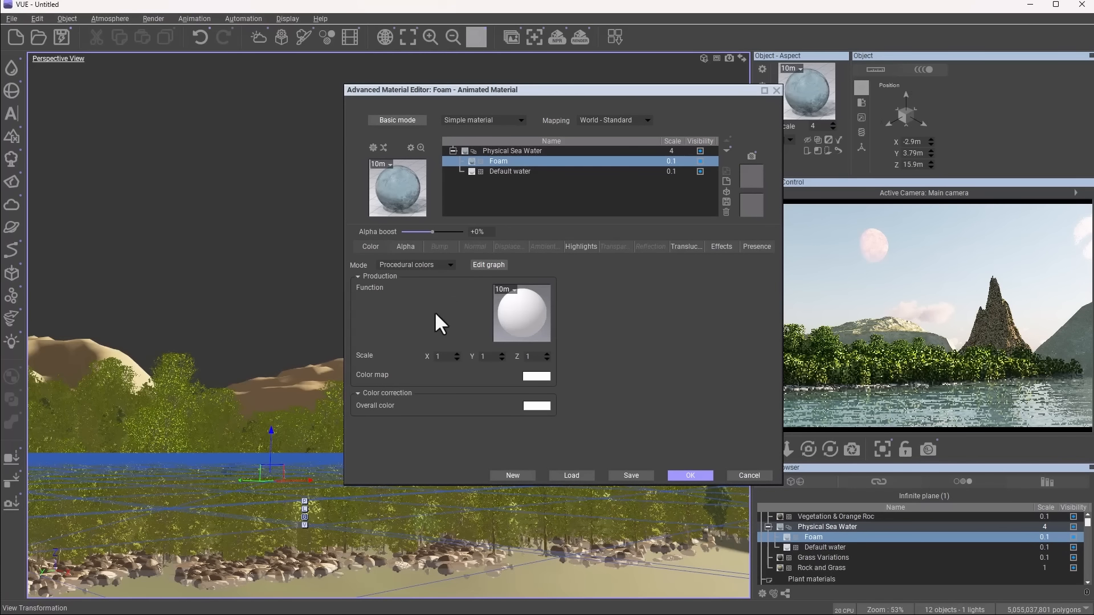
pyautogui.click(734, 472)
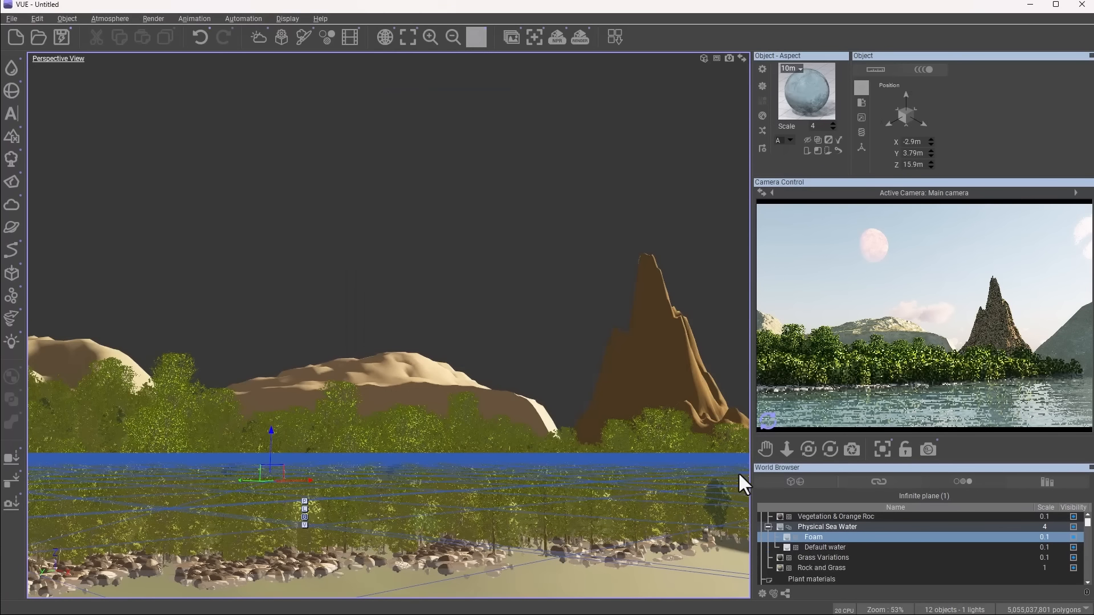
pyautogui.click(876, 485)
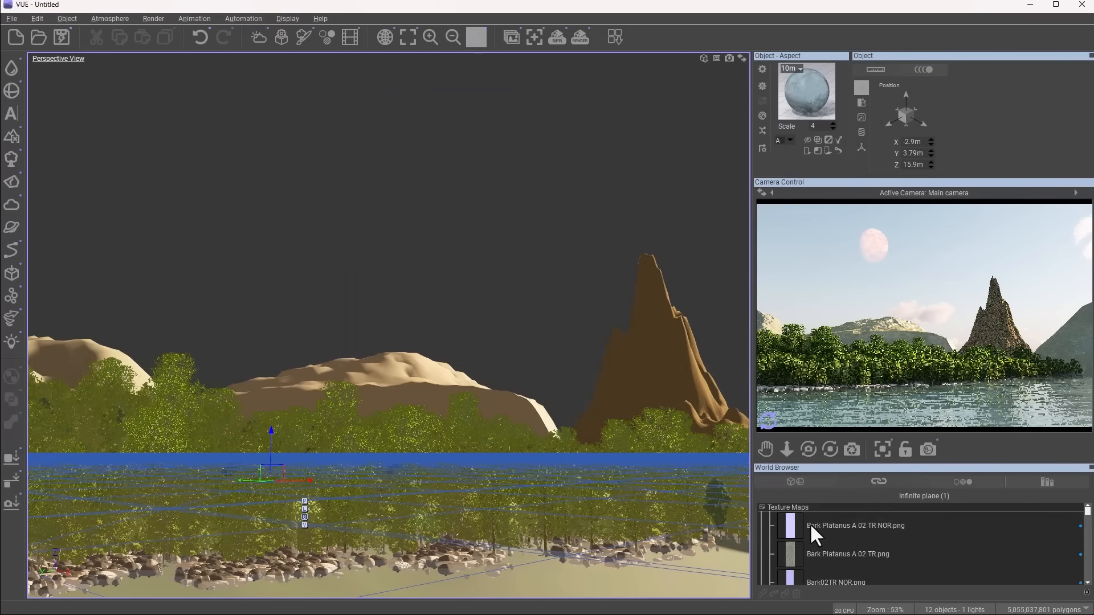
# Step: Collapse Layer 1 in the object list, add a new layer below it, and undo the addition
pyautogui.click(802, 487)
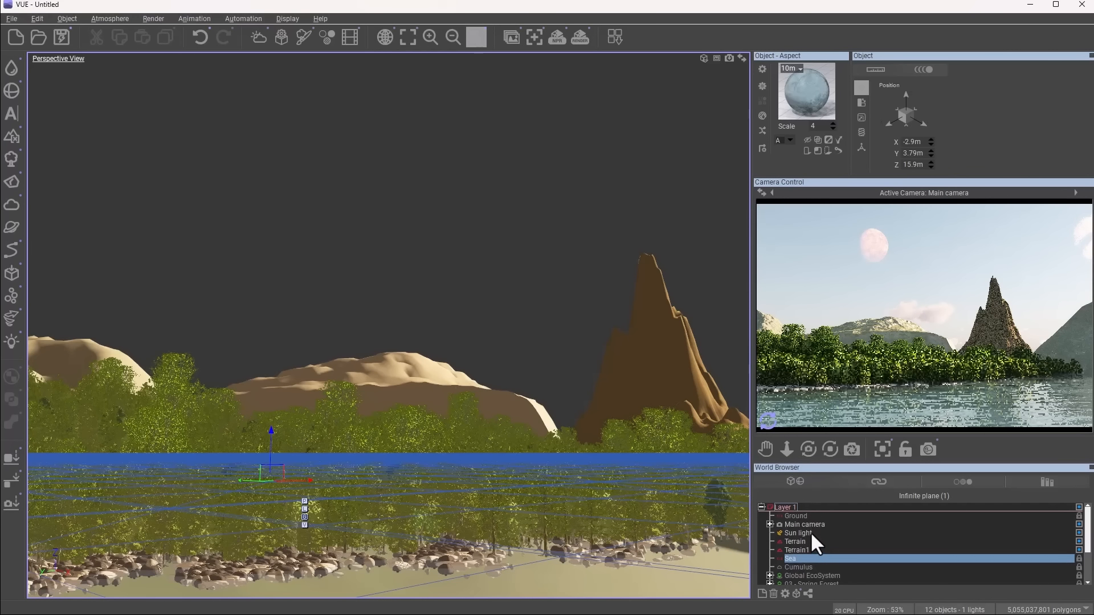
pyautogui.click(761, 507)
pyautogui.doubleClick(784, 508)
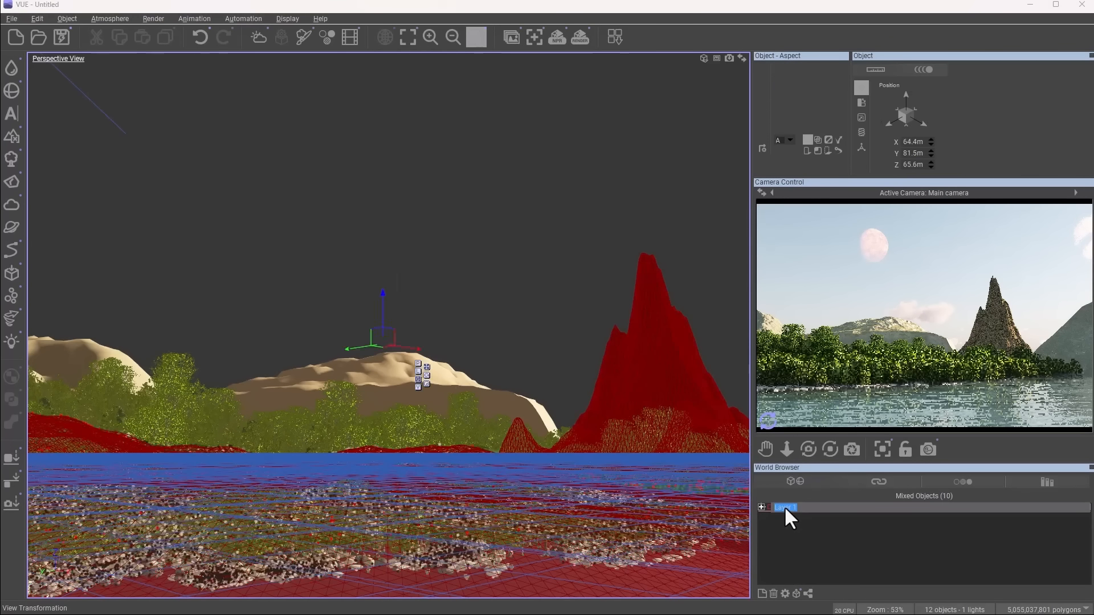
pyautogui.click(810, 538)
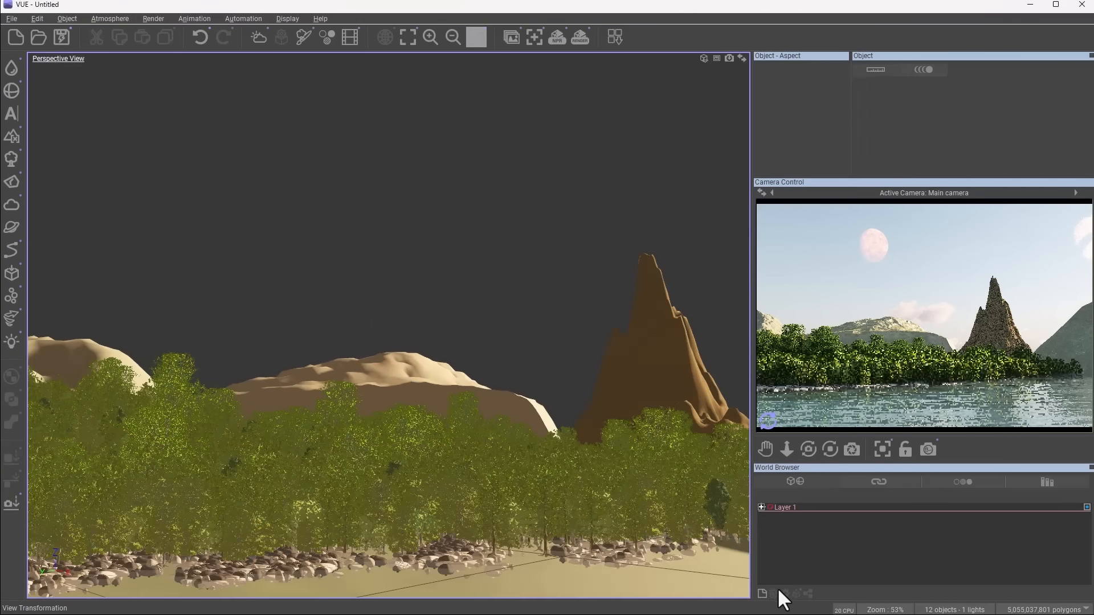
pyautogui.click(761, 594)
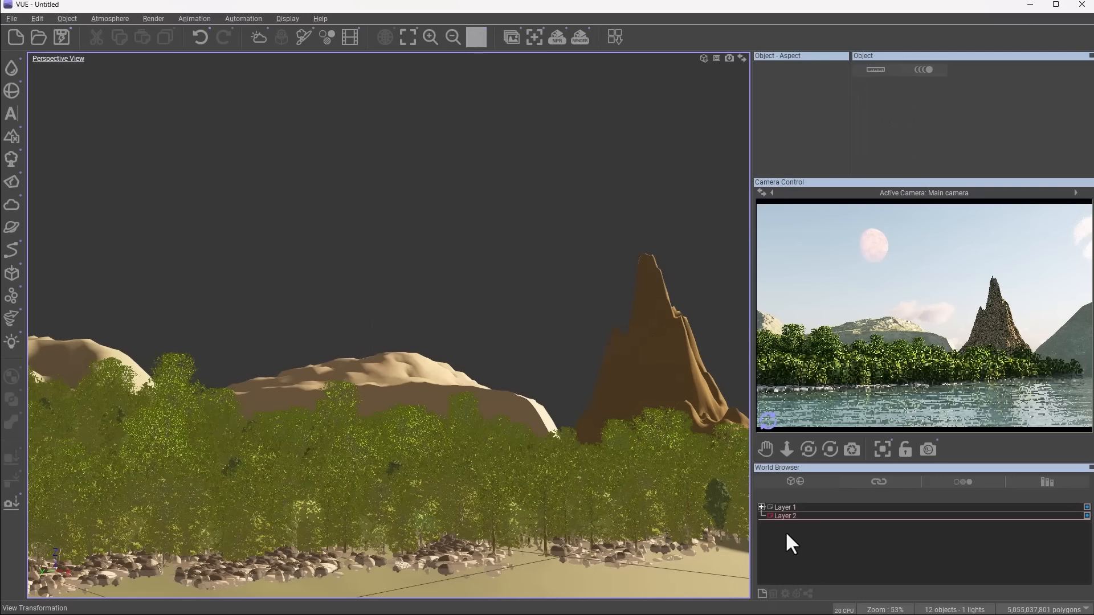
pyautogui.hotkey('ctrl', 'z')
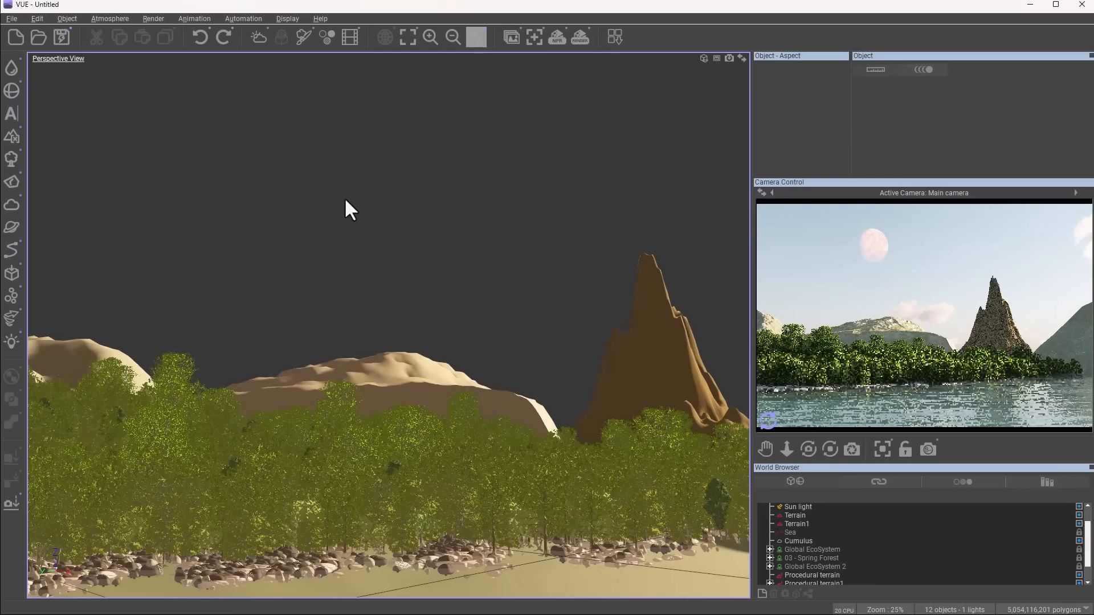
pyautogui.scroll(-6, 517, 394)
pyautogui.scroll(3, 516, 395)
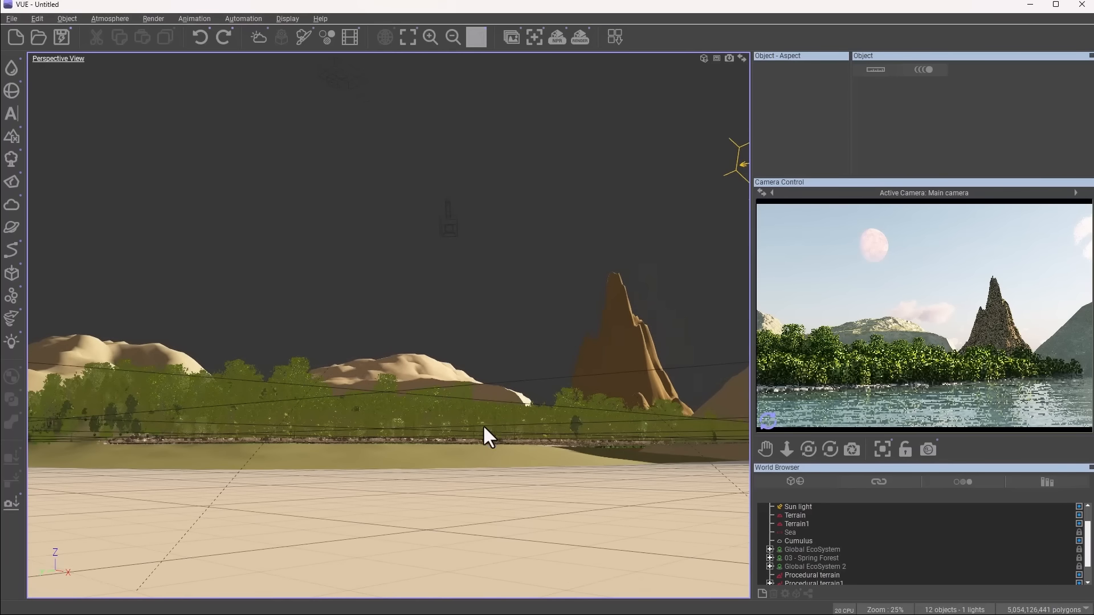
# Step: Examine the peak, forested island and background terrains from several distances and angles in the perspective view
pyautogui.moveTo(483, 425); pyautogui.dragTo(383, 377, button='right')
pyautogui.scroll(-6, 383, 377)
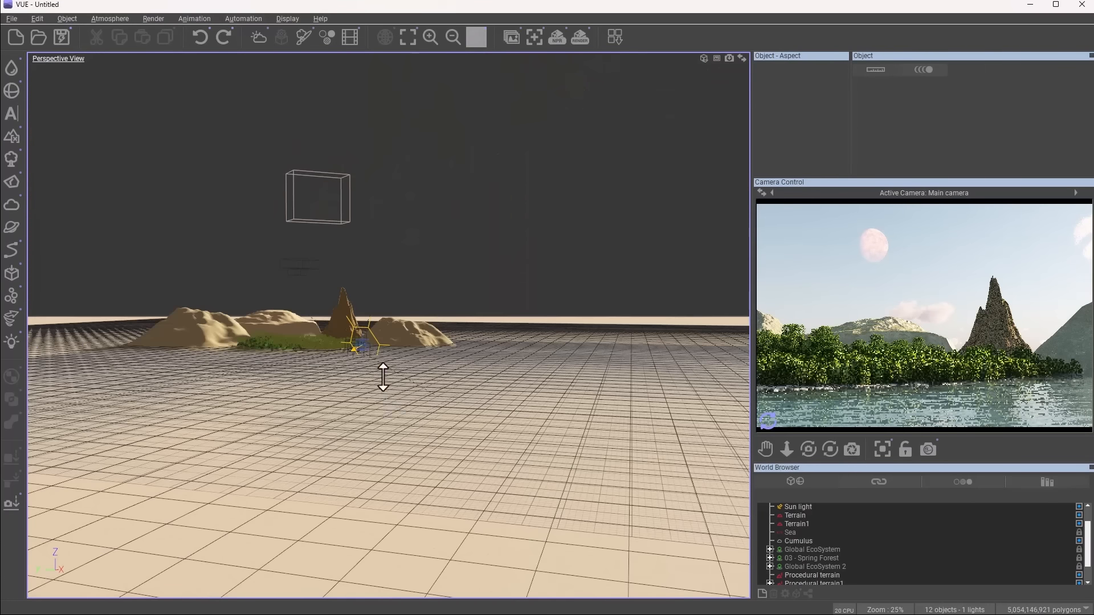
pyautogui.scroll(2, 383, 377)
pyautogui.scroll(6, 307, 297)
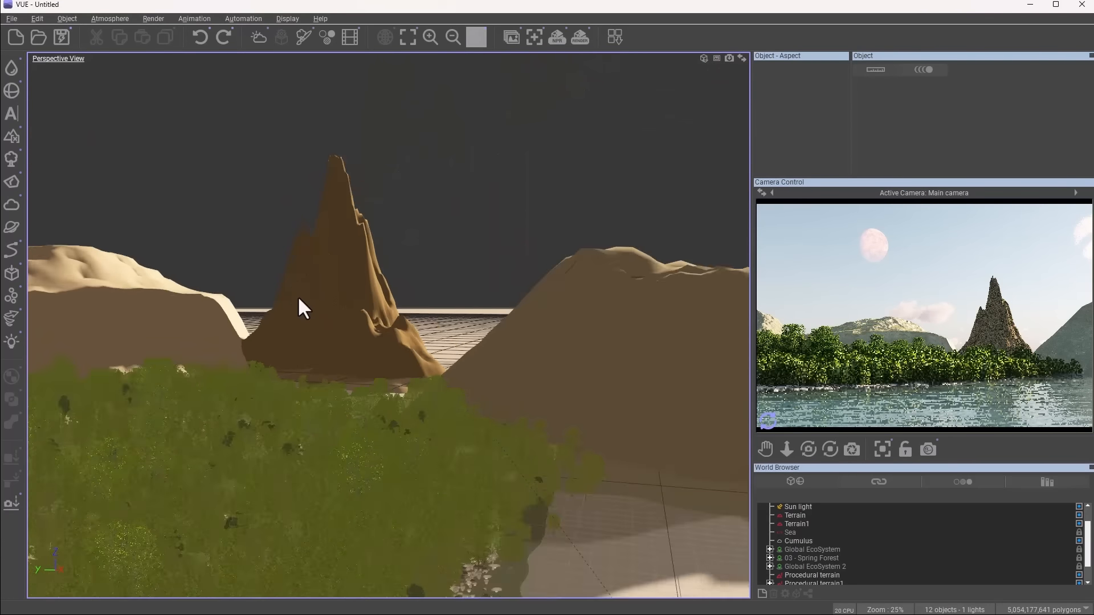
pyautogui.scroll(-6, 298, 296)
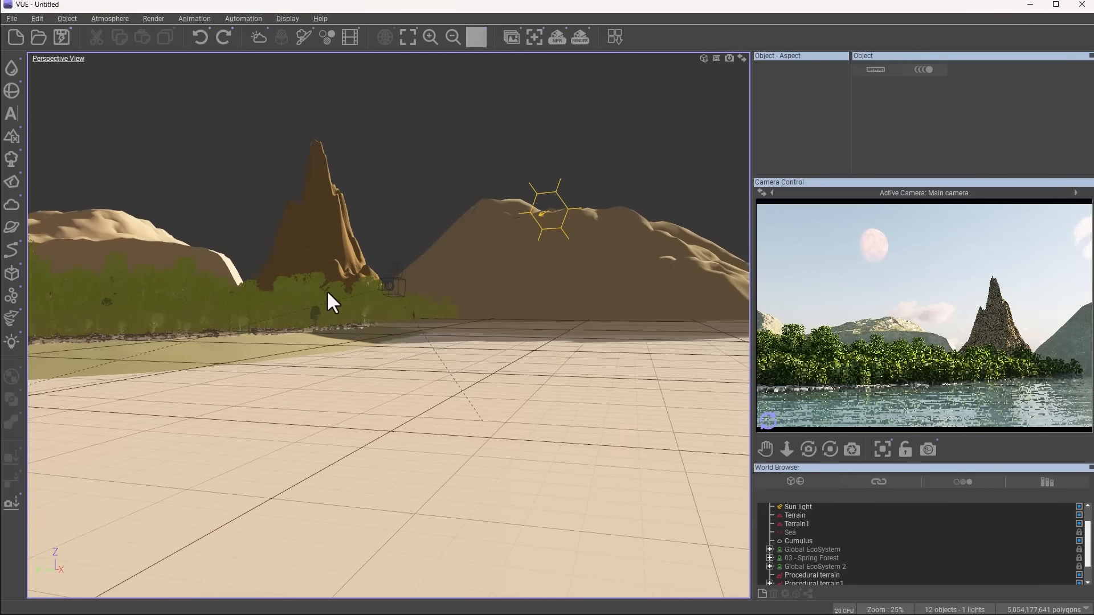
pyautogui.scroll(2, 330, 293)
pyautogui.scroll(-3, 333, 294)
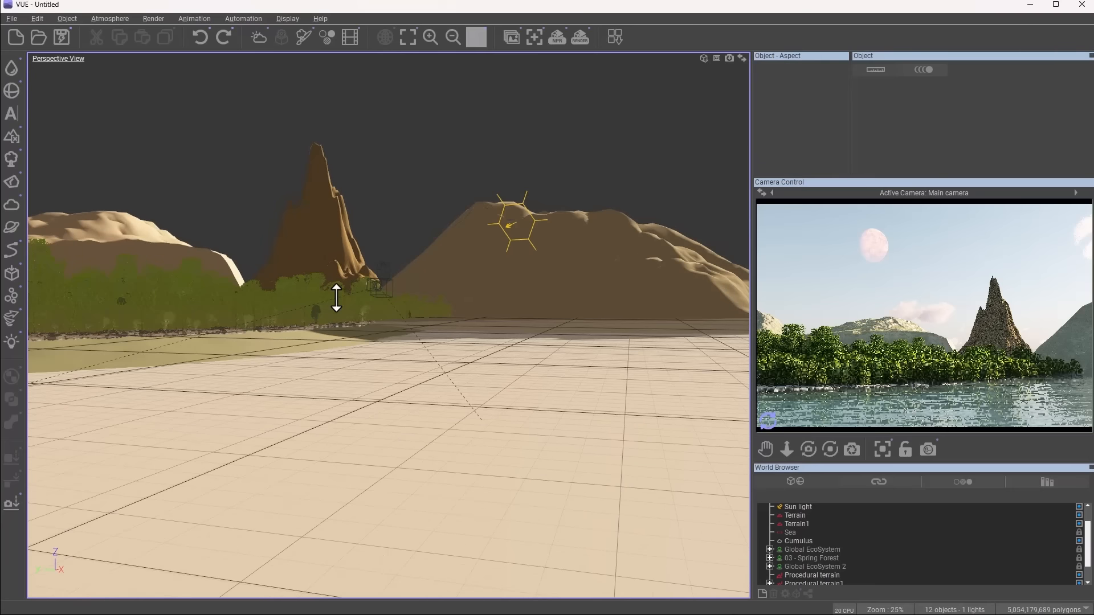
pyautogui.scroll(2, 333, 295)
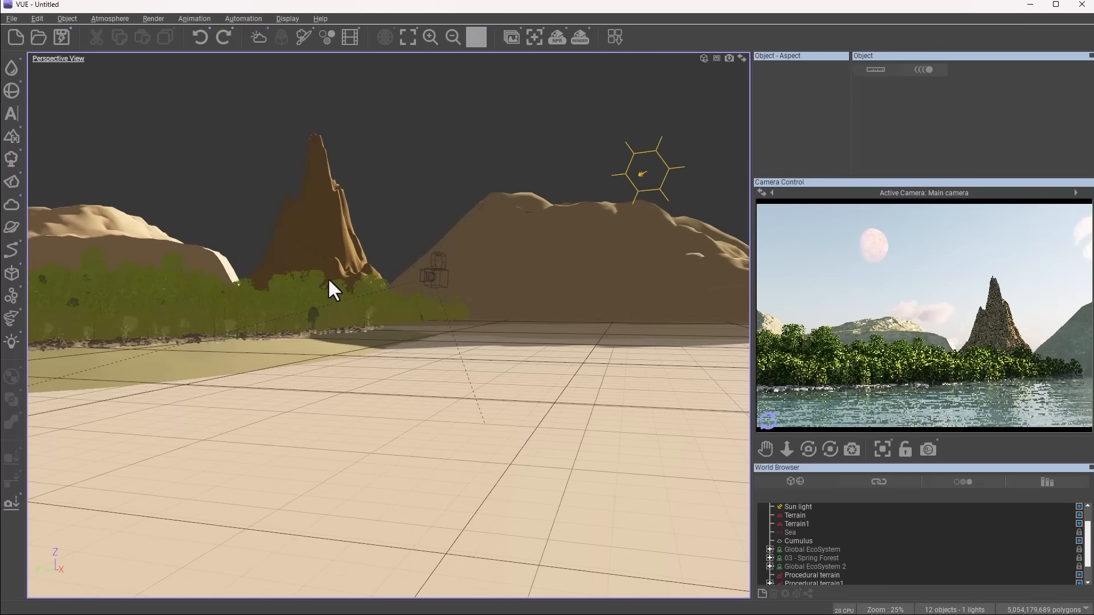
pyautogui.click(190, 21)
pyautogui.click(203, 30)
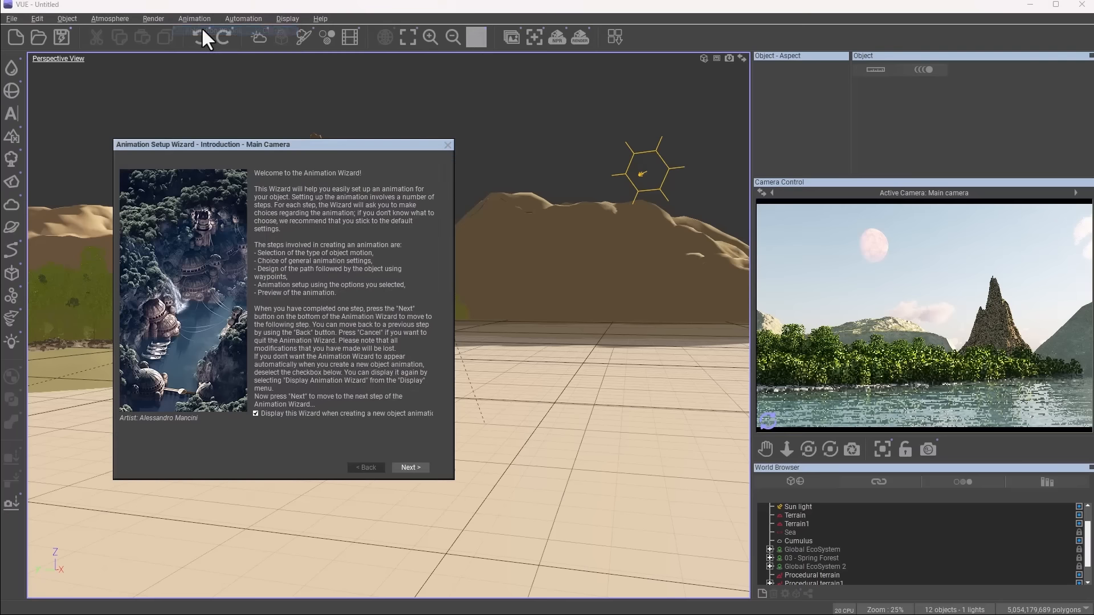
pyautogui.click(448, 146)
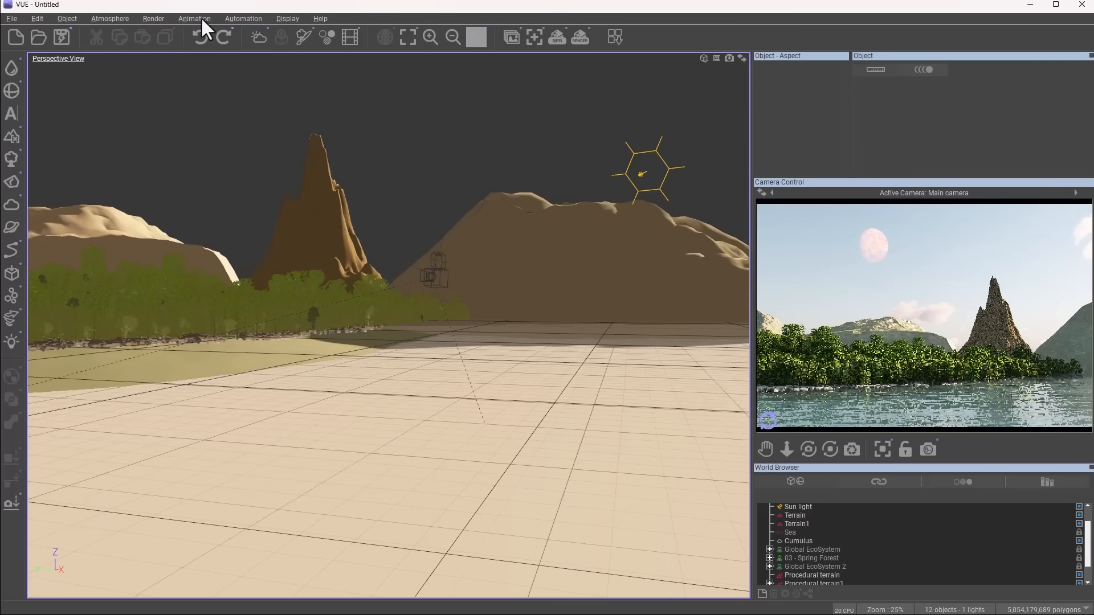
# Step: Start the Animation Wizard for the main camera with Standard motion and the Once repeat mode
pyautogui.click(201, 17)
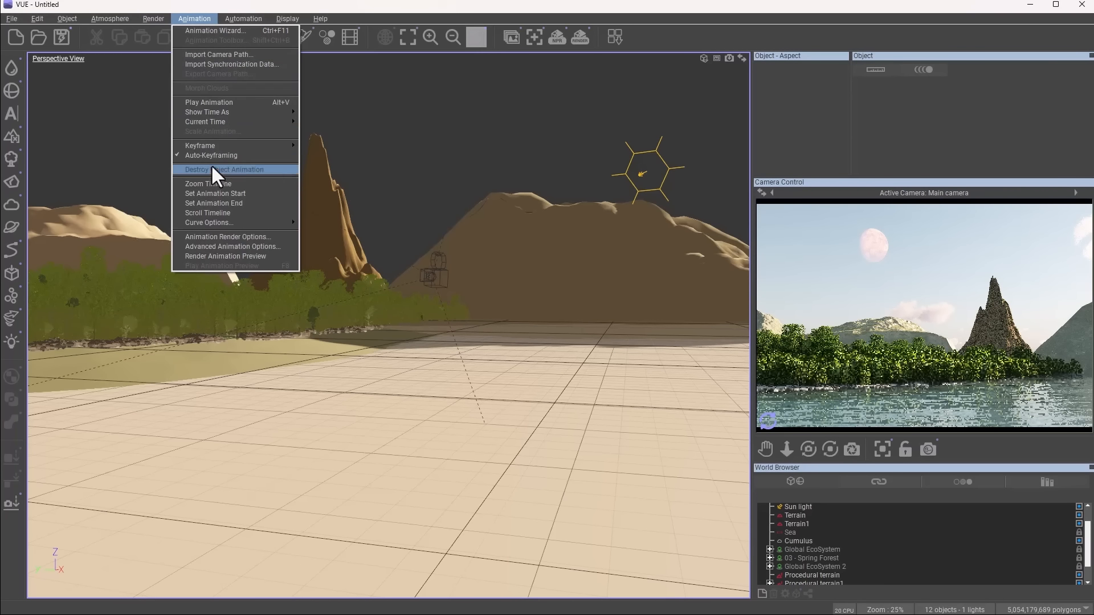
pyautogui.click(189, 32)
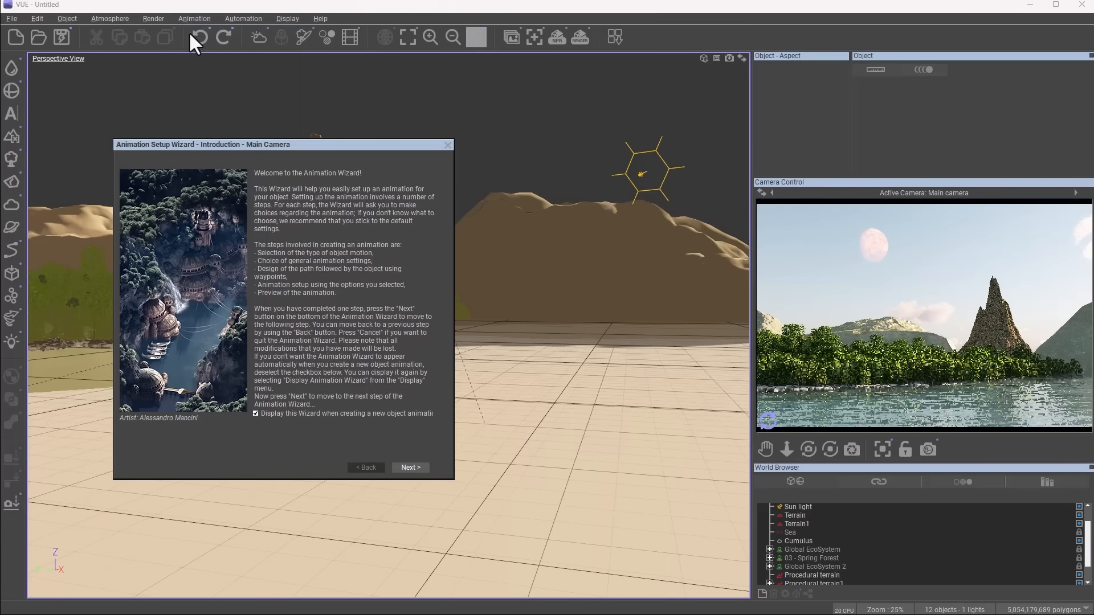
pyautogui.click(408, 466)
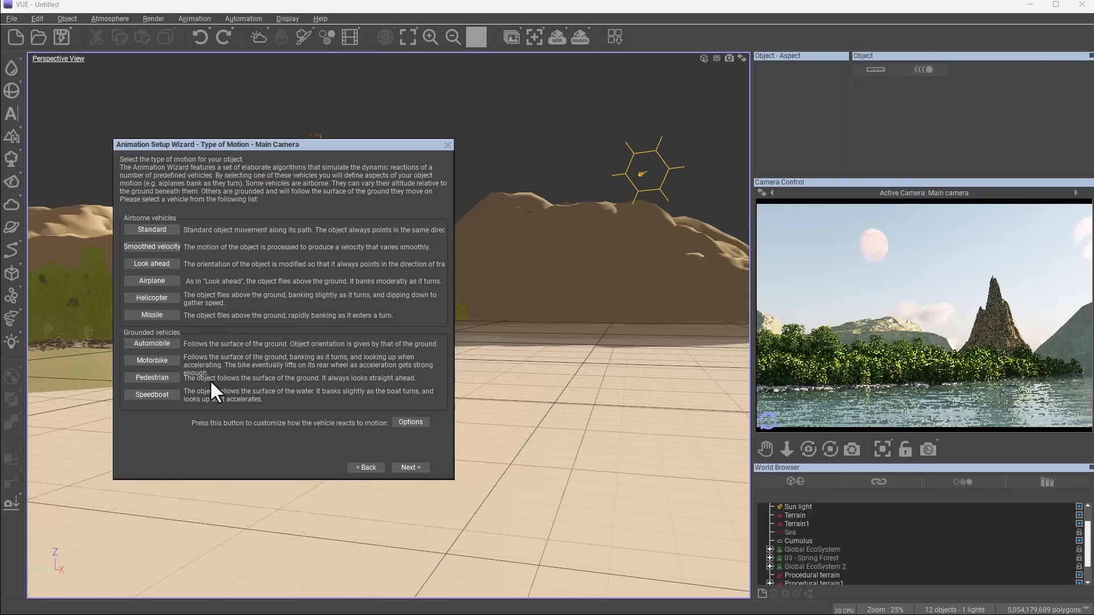
pyautogui.click(162, 393)
pyautogui.click(150, 228)
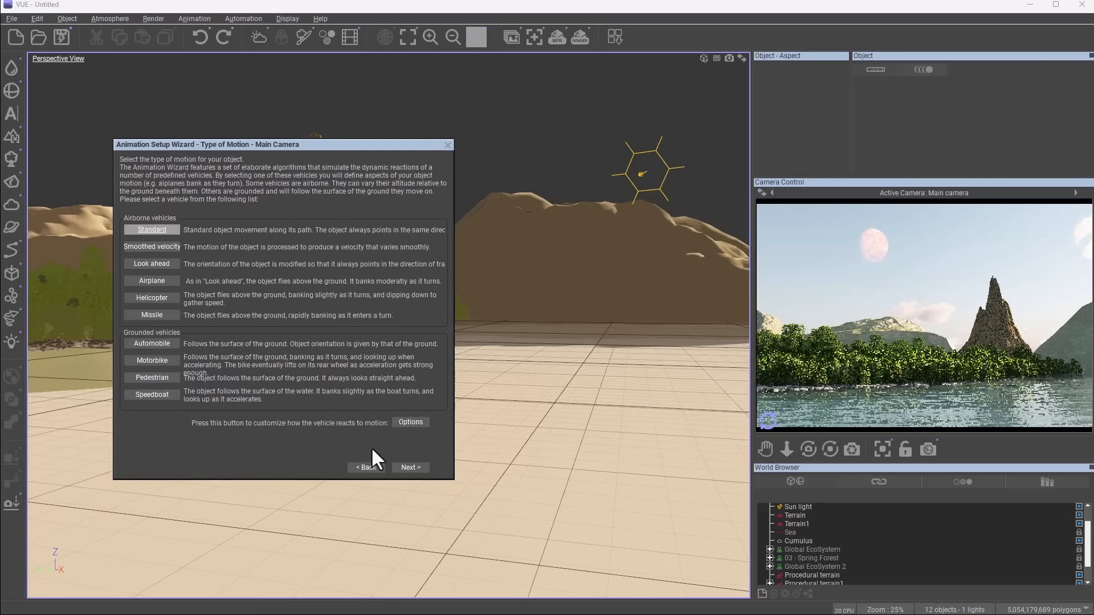
pyautogui.click(410, 469)
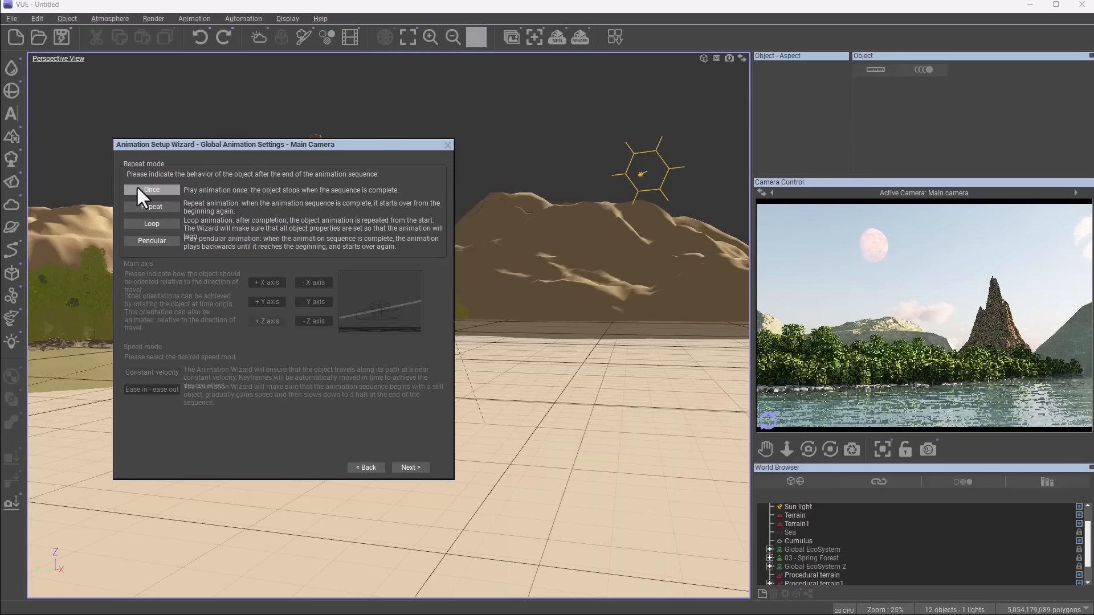
pyautogui.click(411, 467)
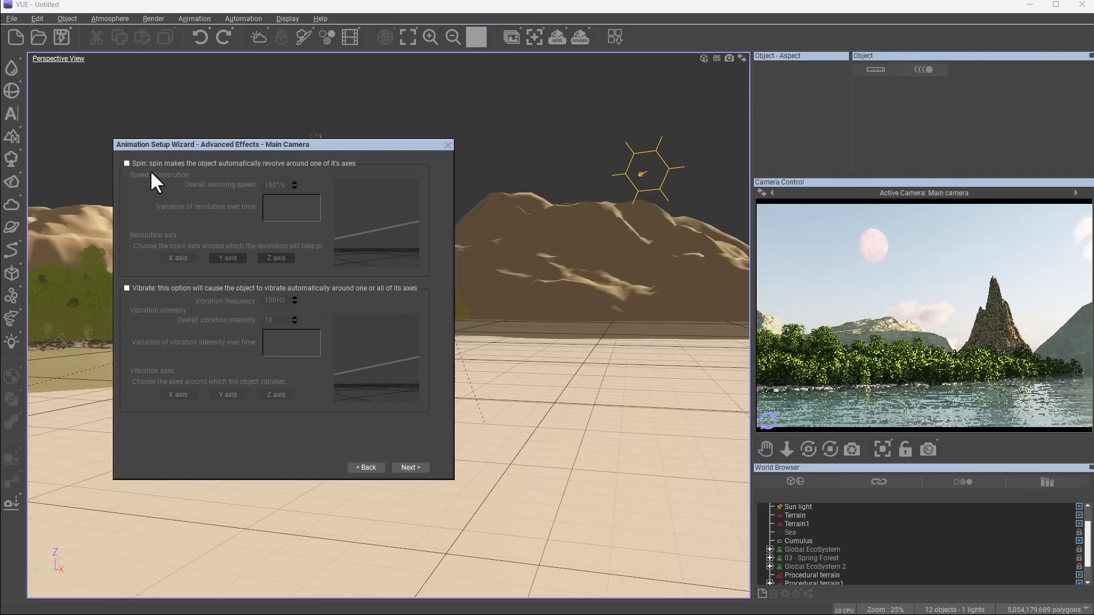
# Step: Try the Spin effect at 8°/s about the Y and X axes, try Vibrate, and switch both effects off
pyautogui.click(165, 159)
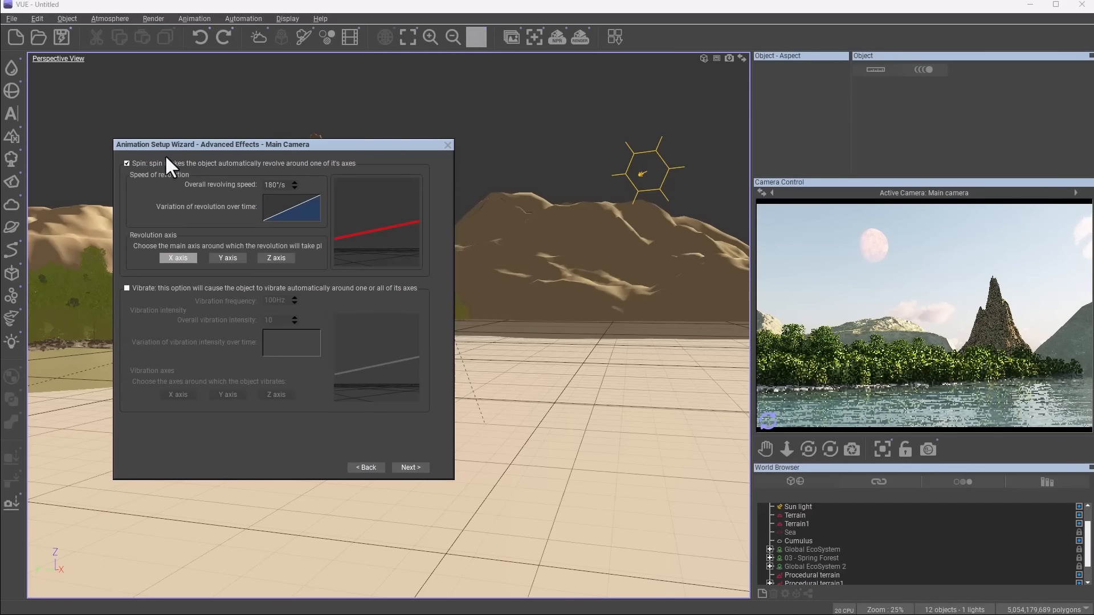
pyautogui.click(277, 185)
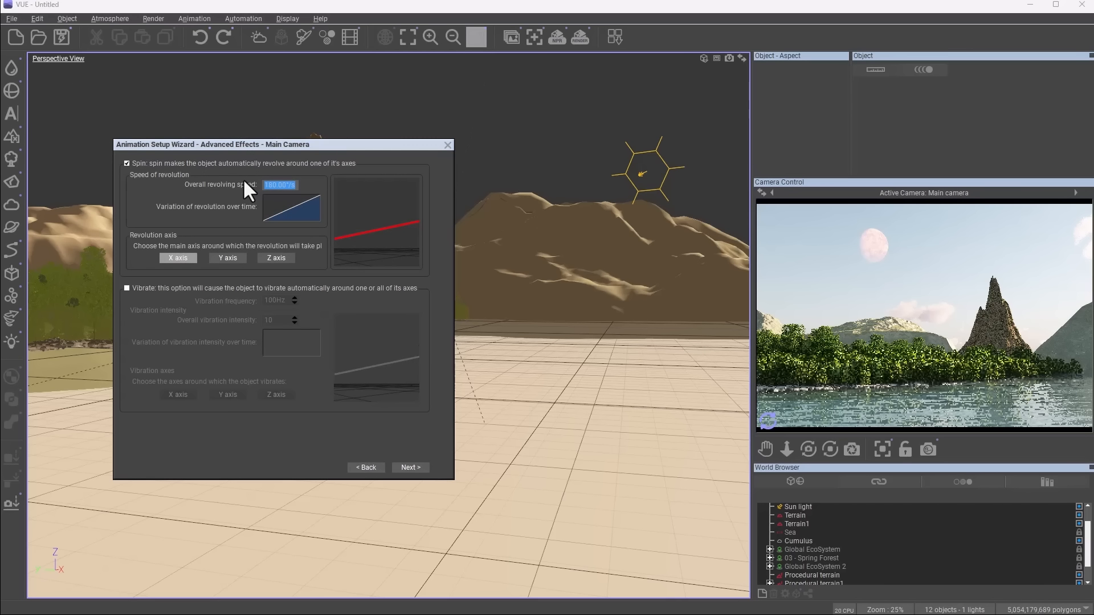
pyautogui.write('8')
pyautogui.press('Return')
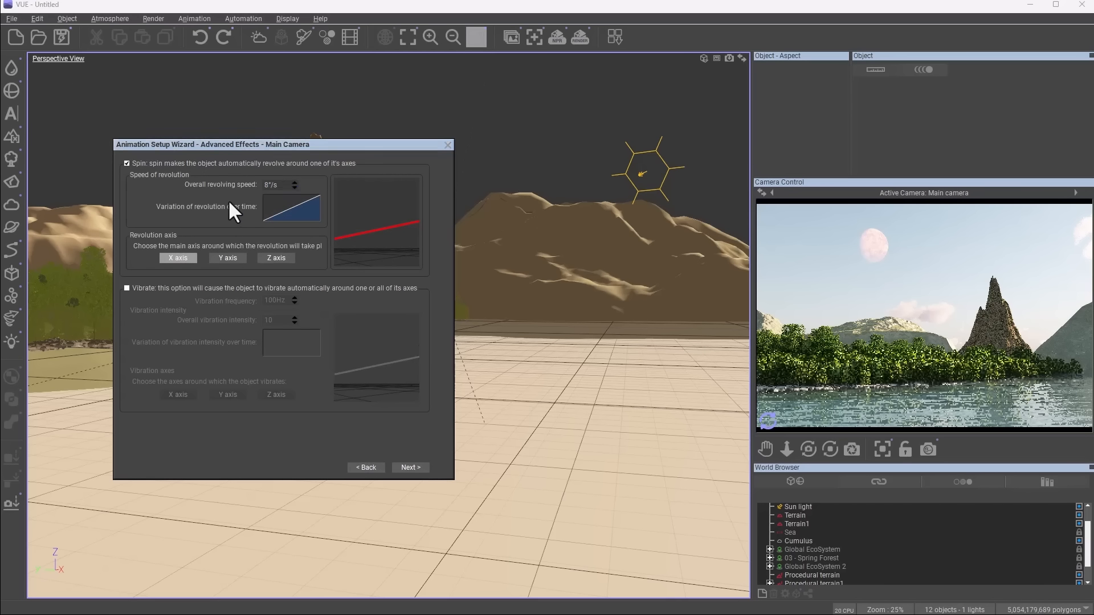
pyautogui.click(229, 258)
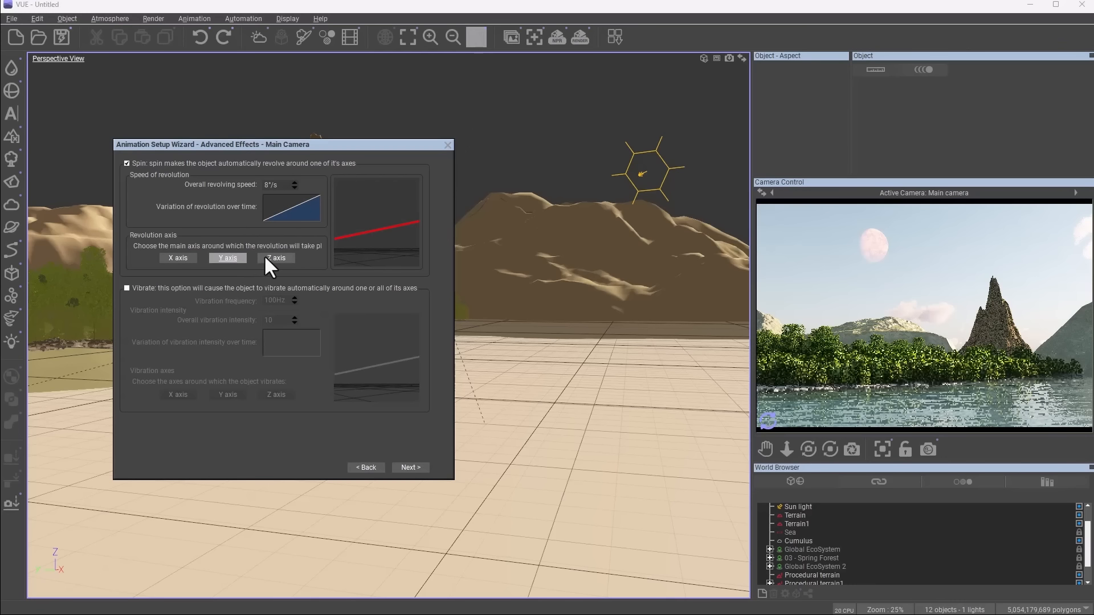
pyautogui.click(163, 260)
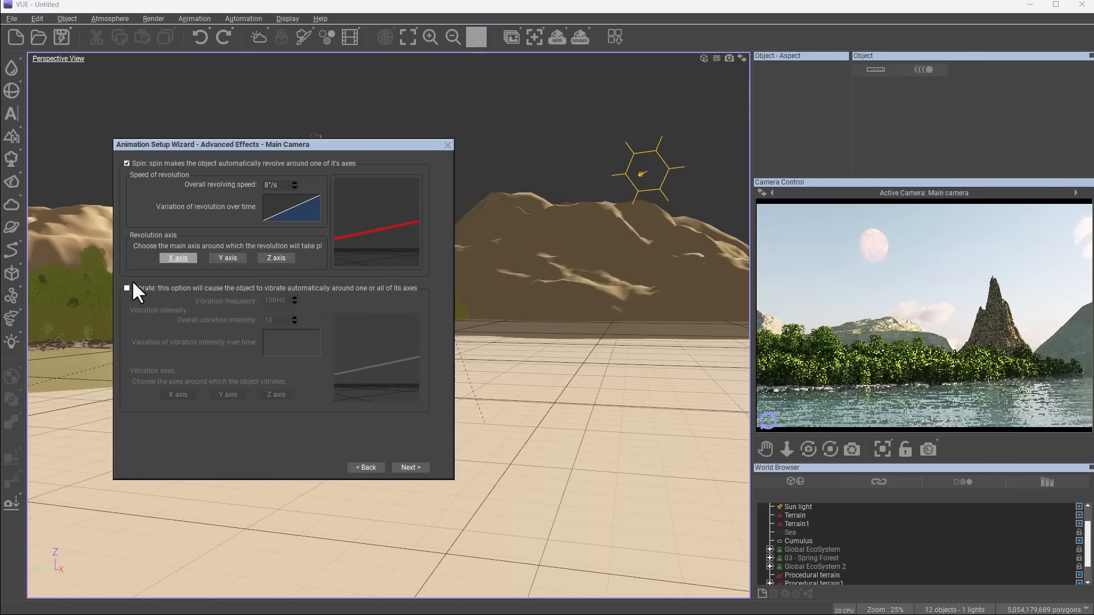
pyautogui.click(127, 288)
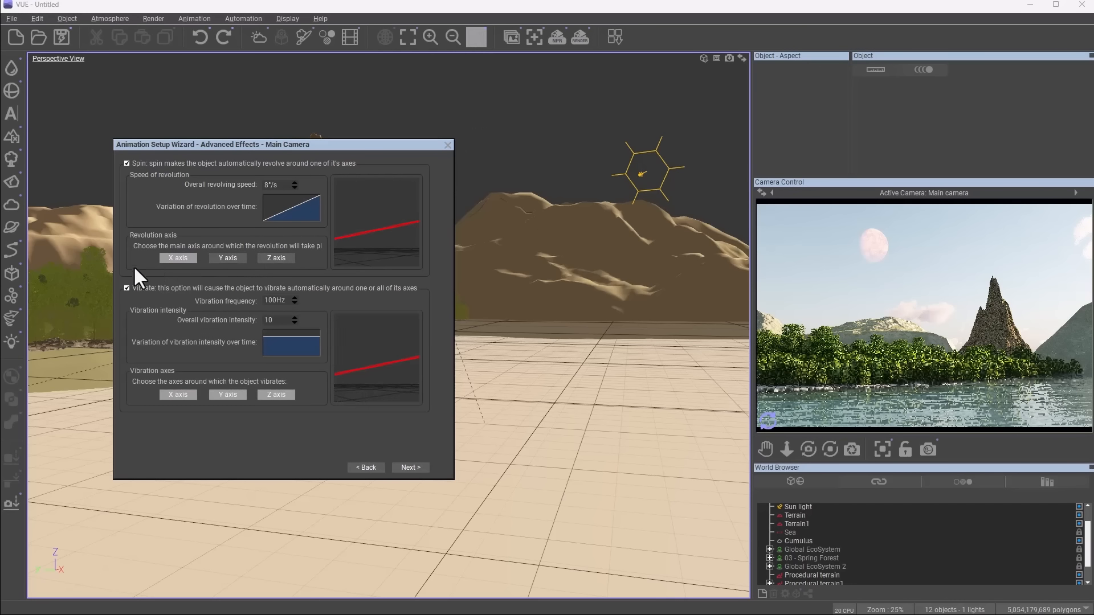
pyautogui.click(126, 164)
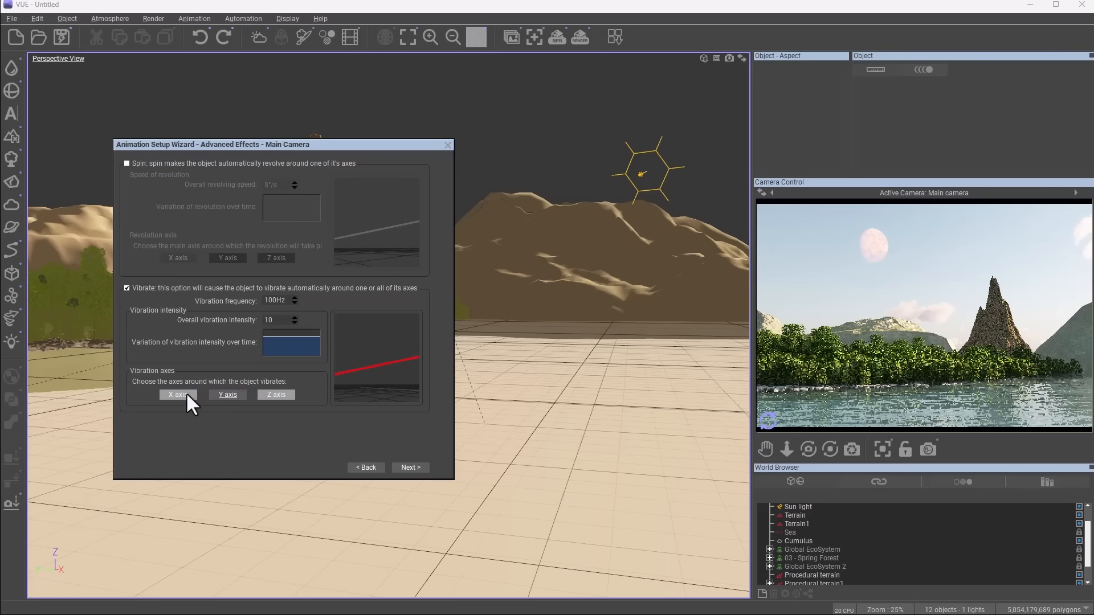
pyautogui.click(127, 289)
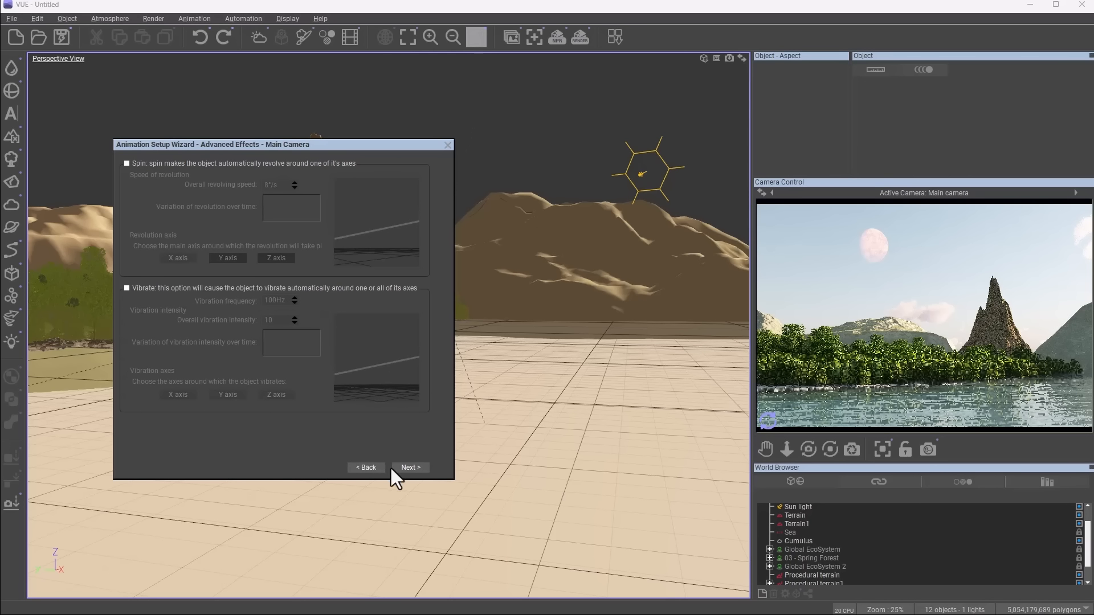
# Step: Add waypoints to the main camera's path, running from the camera toward the mountain beside the forested island
pyautogui.click(410, 467)
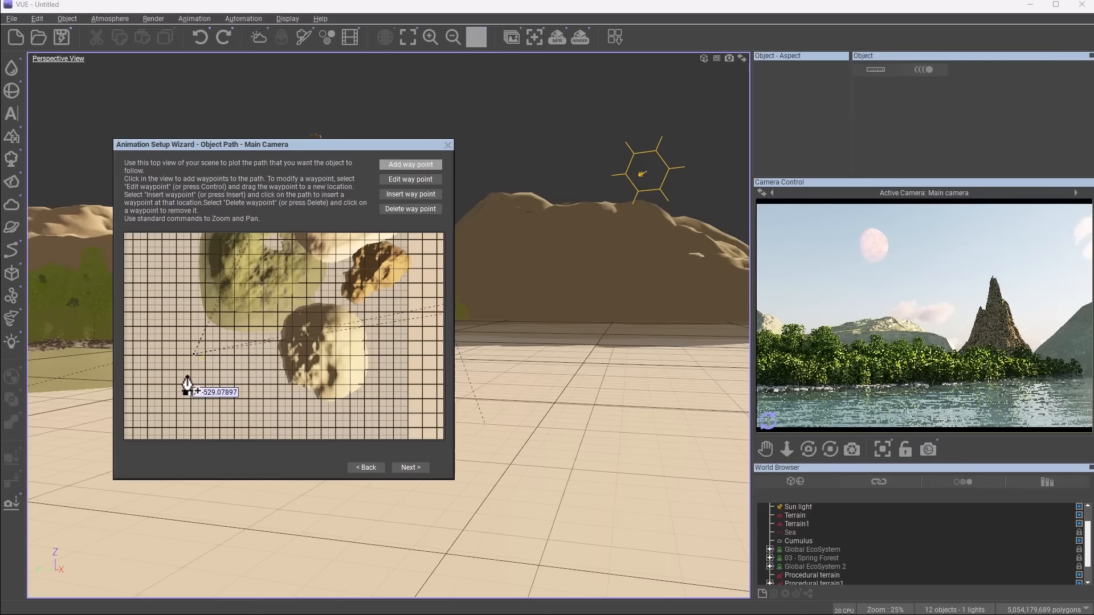
pyautogui.scroll(3, 217, 361)
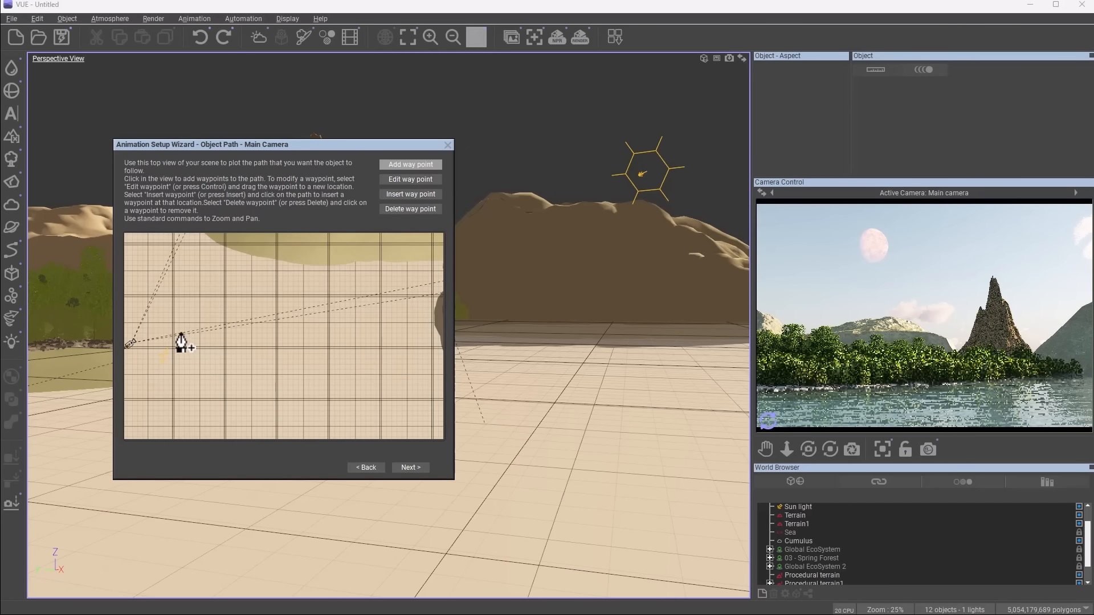
pyautogui.scroll(-2, 180, 359)
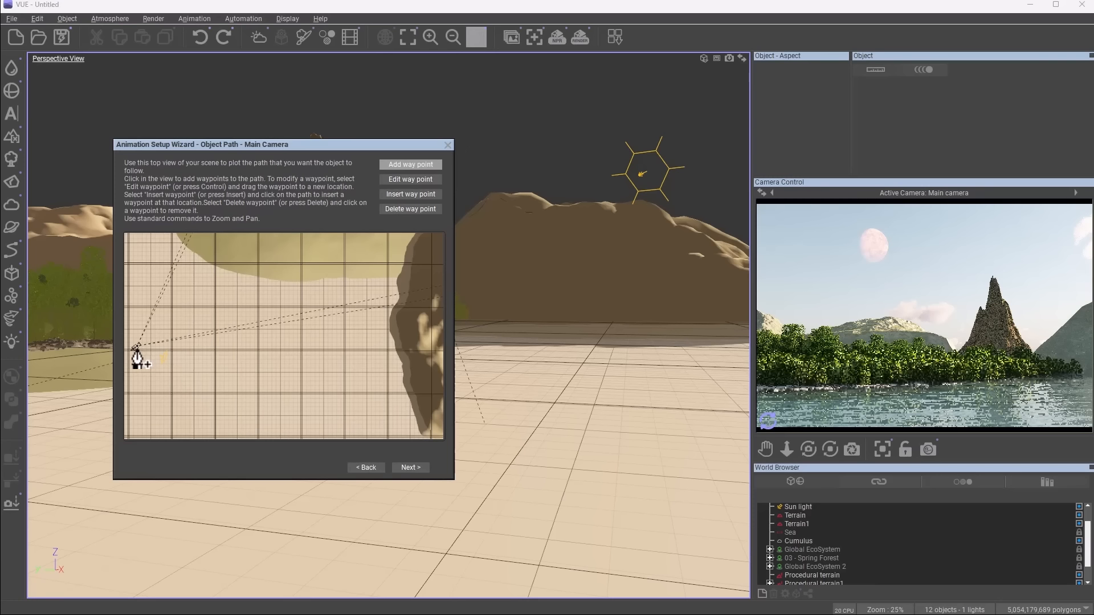
pyautogui.click(332, 300)
pyautogui.scroll(-3, 168, 373)
pyautogui.scroll(5, 168, 373)
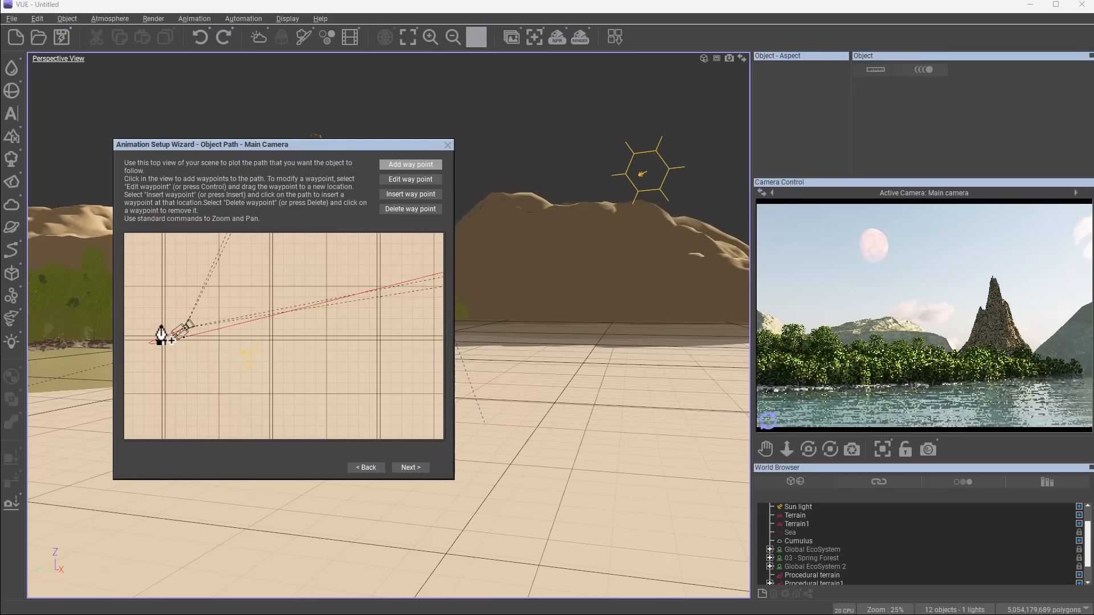
pyautogui.scroll(-3, 229, 346)
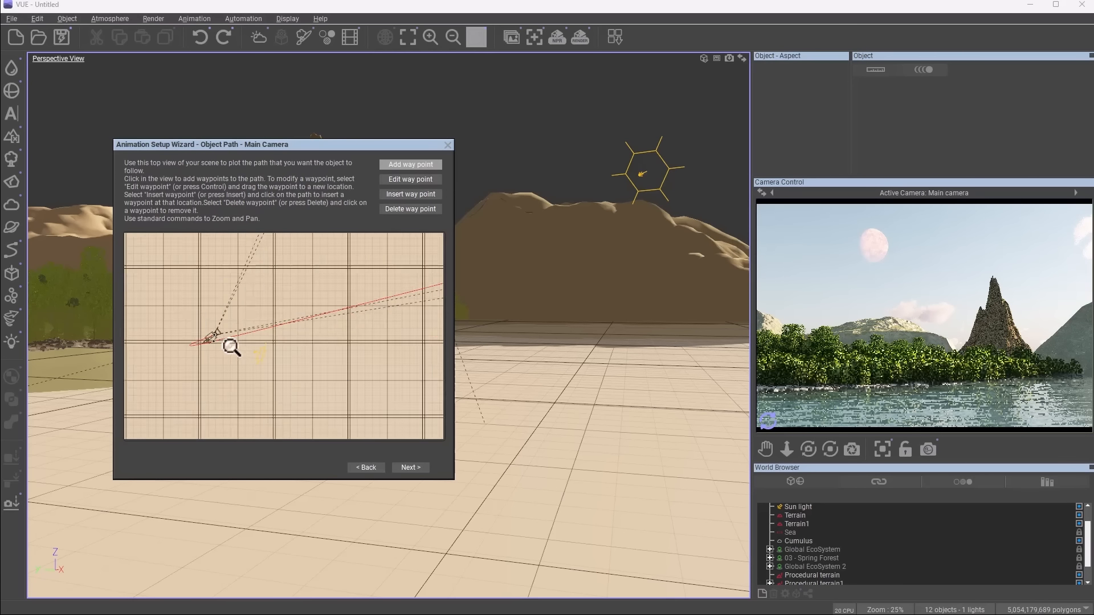
# Step: Edit the camera path by moving its middle waypoint away from the camera and pulling the far waypoint back toward it
pyautogui.click(418, 180)
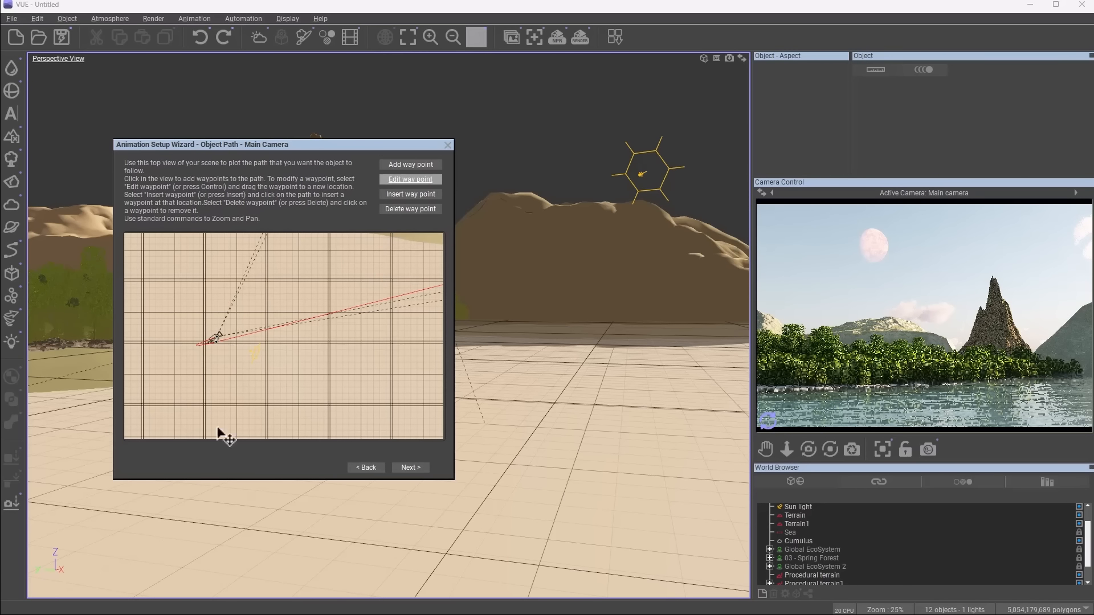
pyautogui.moveTo(216, 343); pyautogui.dragTo(293, 307)
pyautogui.scroll(-3, 292, 306)
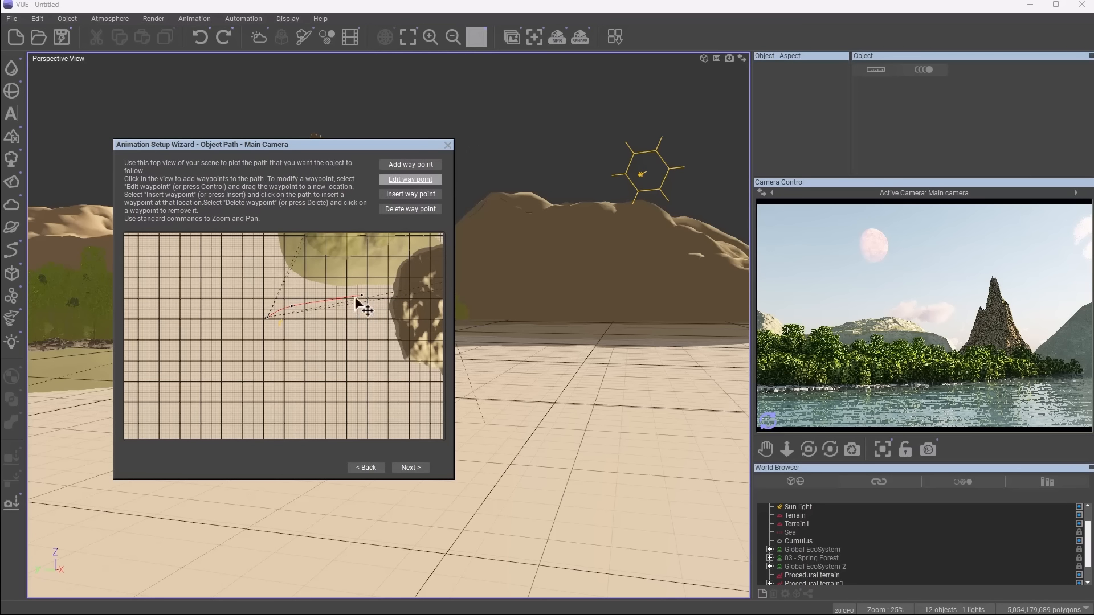
pyautogui.moveTo(362, 298); pyautogui.dragTo(289, 307)
# Step: Process the camera path, keep the animation duration at 2.00 seconds, and preview the camera motion
pyautogui.click(410, 467)
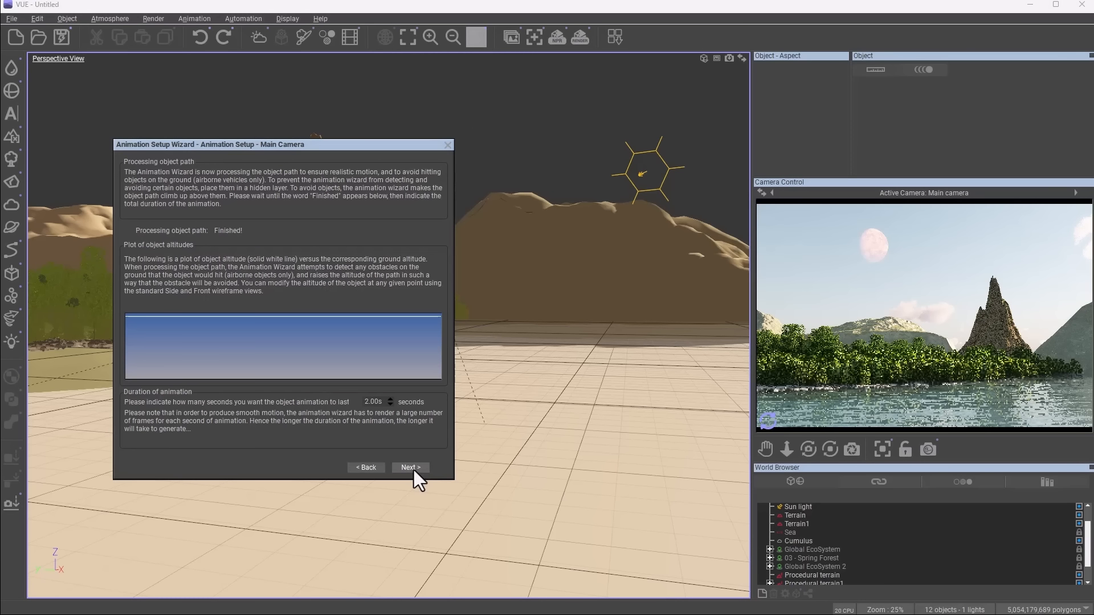
pyautogui.click(376, 404)
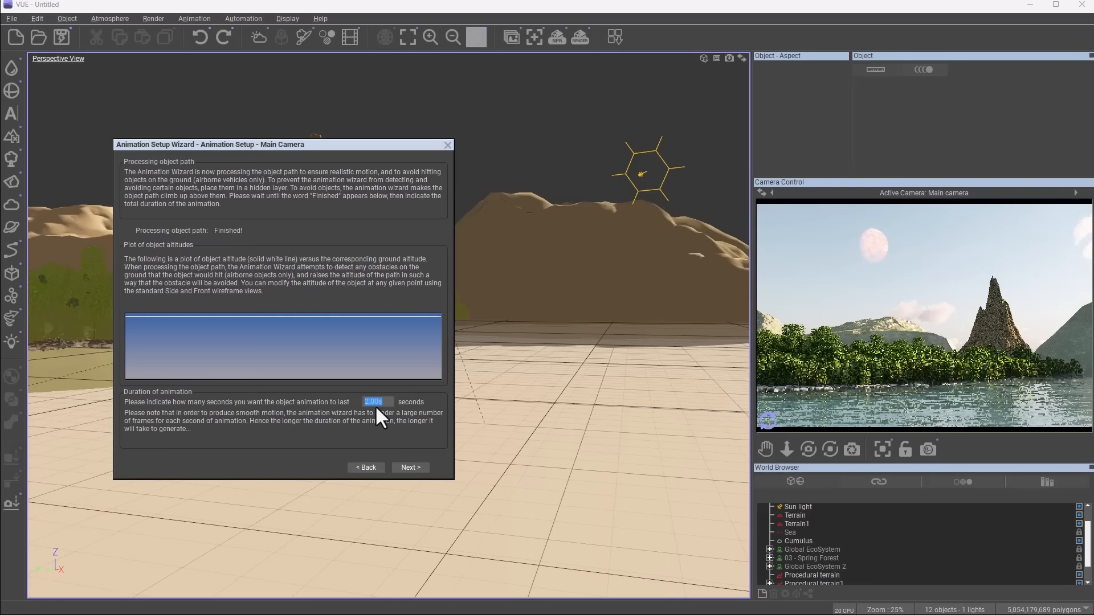
pyautogui.click(370, 444)
pyautogui.click(413, 466)
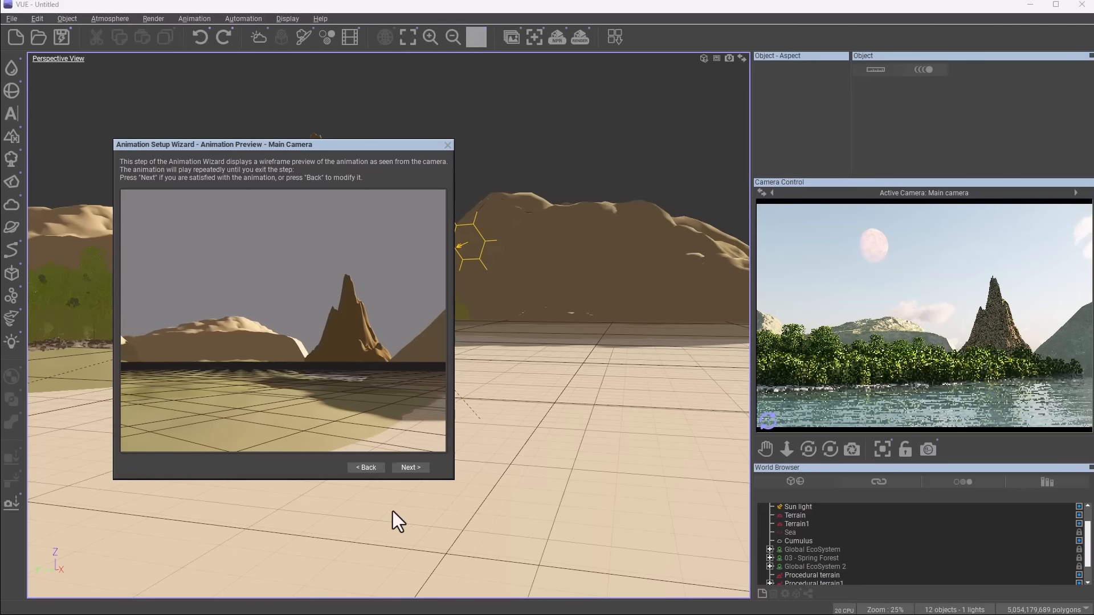
# Step: Return to the object path and shift all three waypoints toward the mountain so the path runs closer to the camera's position
pyautogui.click(367, 467)
pyautogui.click(368, 467)
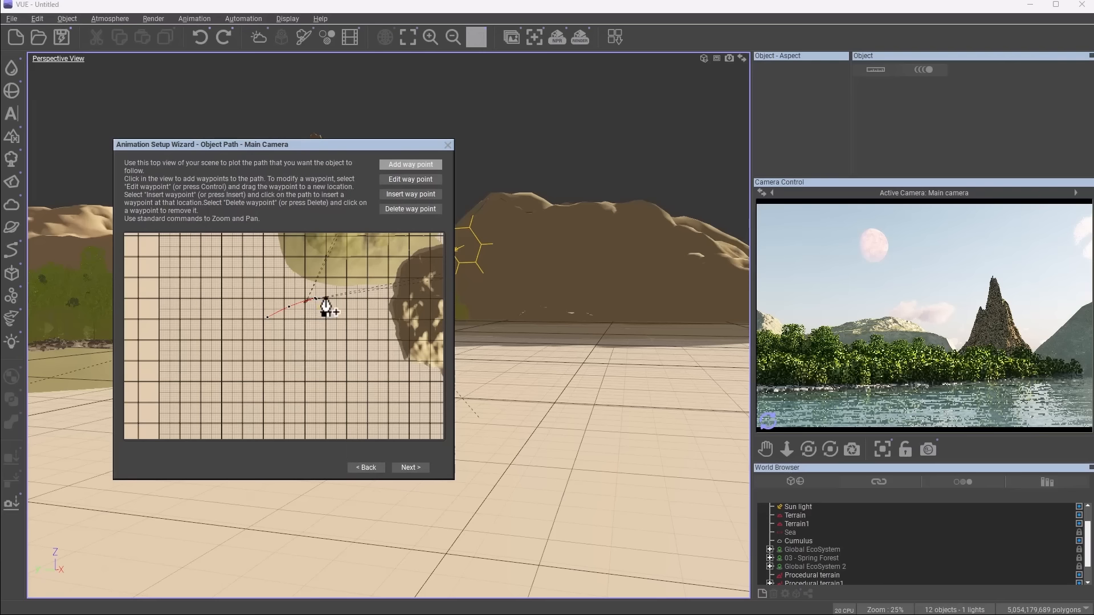
pyautogui.press('ctrl')
pyautogui.click(410, 208)
pyautogui.scroll(3, 348, 295)
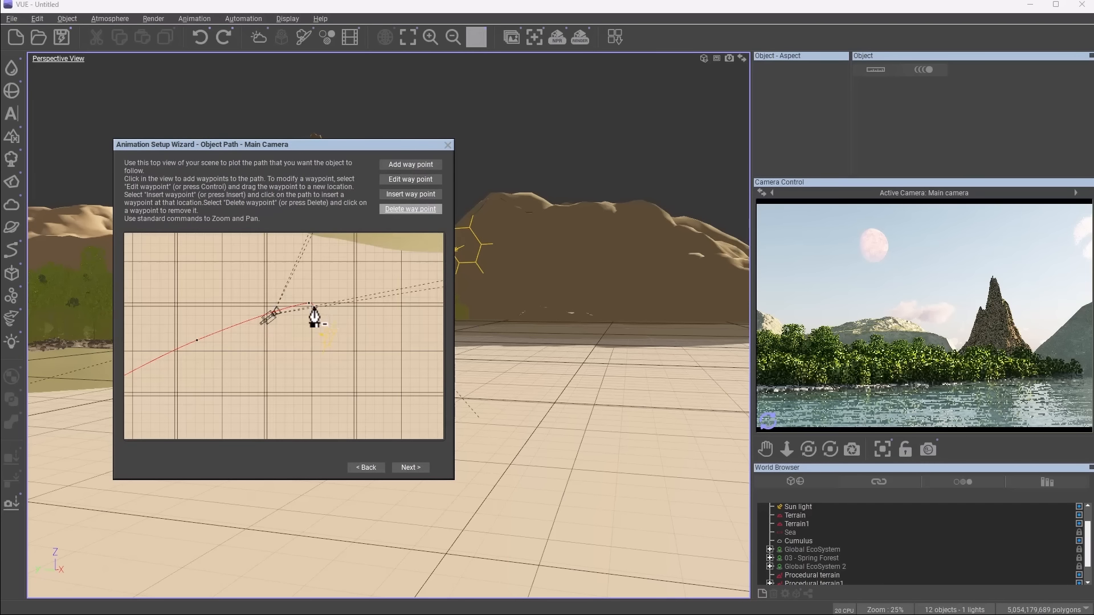
pyautogui.scroll(-2, 322, 319)
pyautogui.click(392, 181)
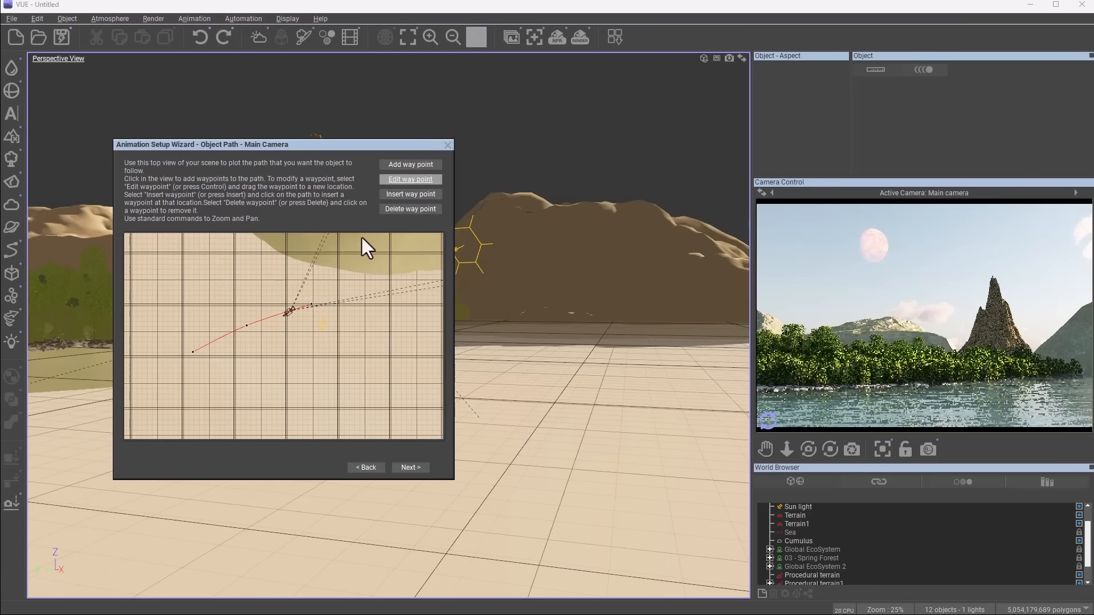
pyautogui.moveTo(312, 305); pyautogui.dragTo(370, 296)
pyautogui.moveTo(246, 325); pyautogui.dragTo(294, 315)
pyautogui.moveTo(193, 352); pyautogui.dragTo(253, 329)
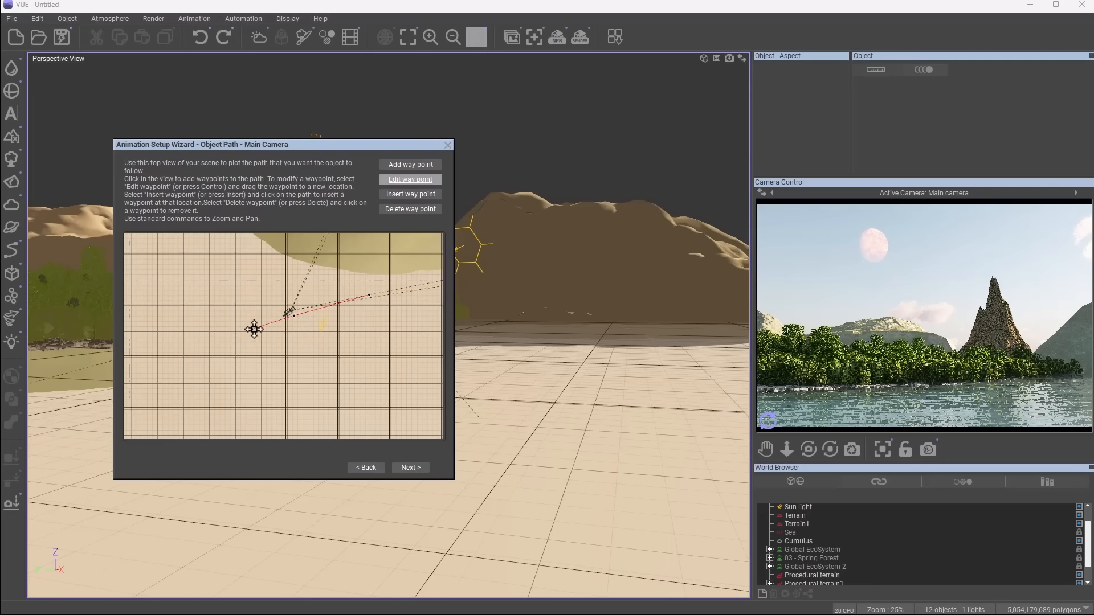
# Step: Preview the main camera's motion along the shifted path with a duration of 10.00 seconds and return to the object path
pyautogui.click(410, 469)
pyautogui.click(410, 468)
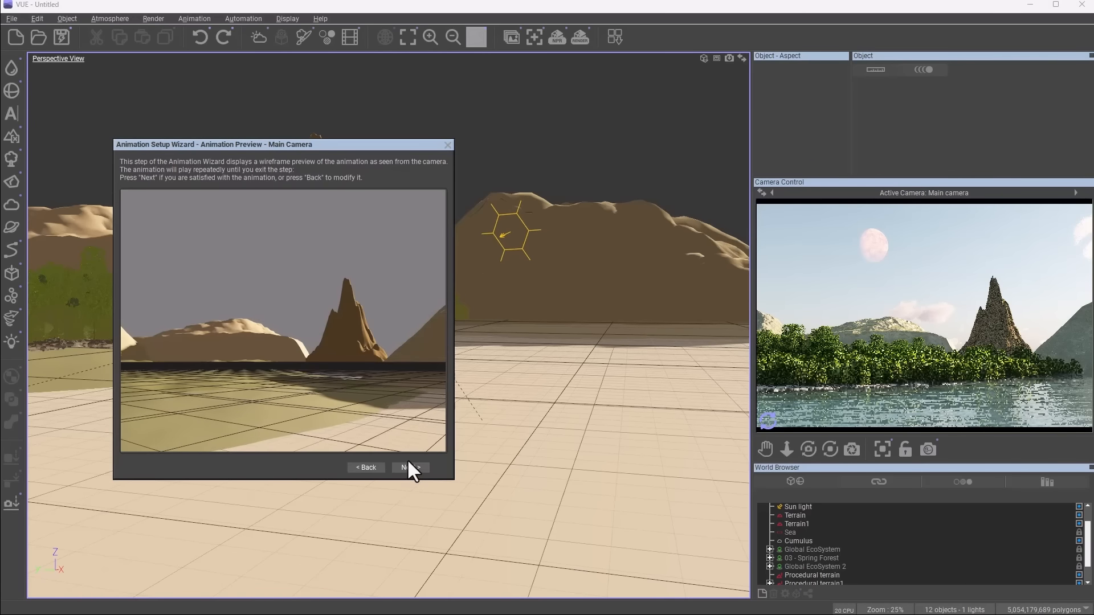
pyautogui.click(364, 471)
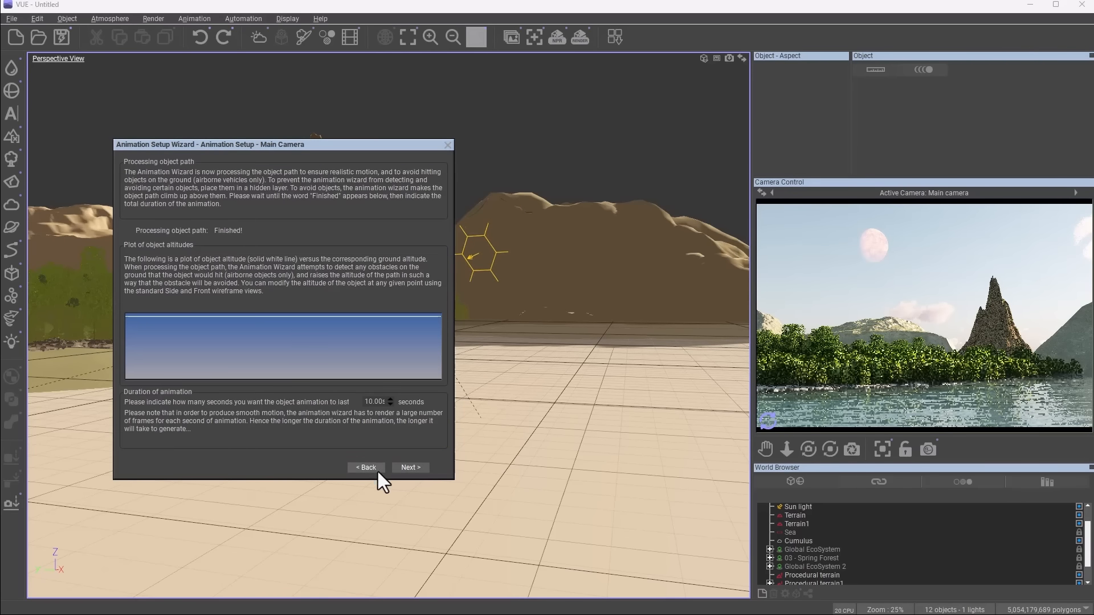
pyautogui.click(376, 469)
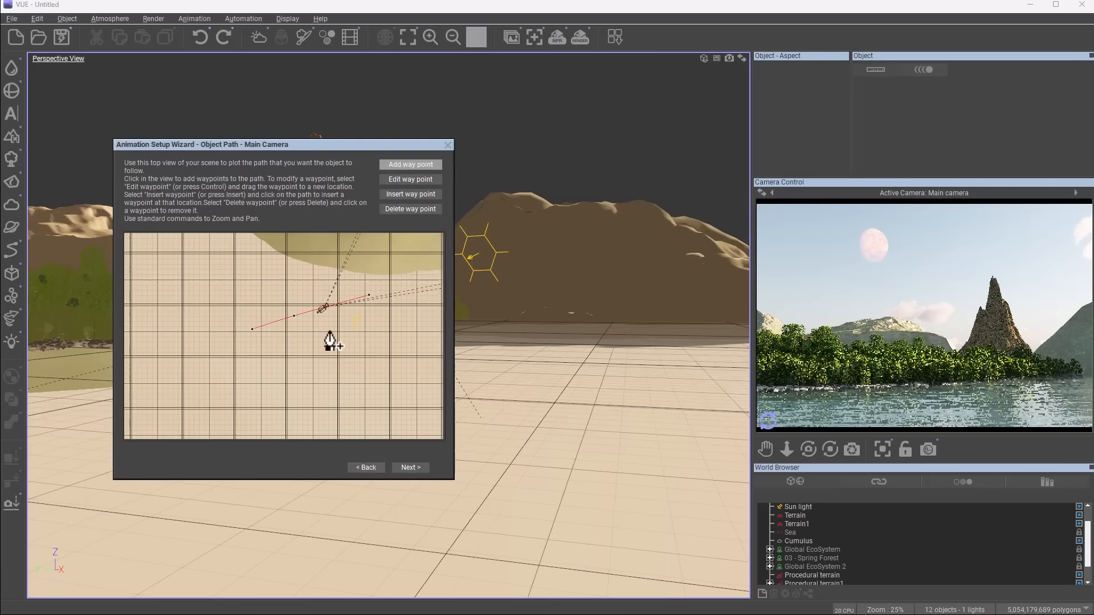
# Step: Complete the main camera's animation setup wizard from the object path and display the timeline
pyautogui.click(403, 178)
pyautogui.click(407, 468)
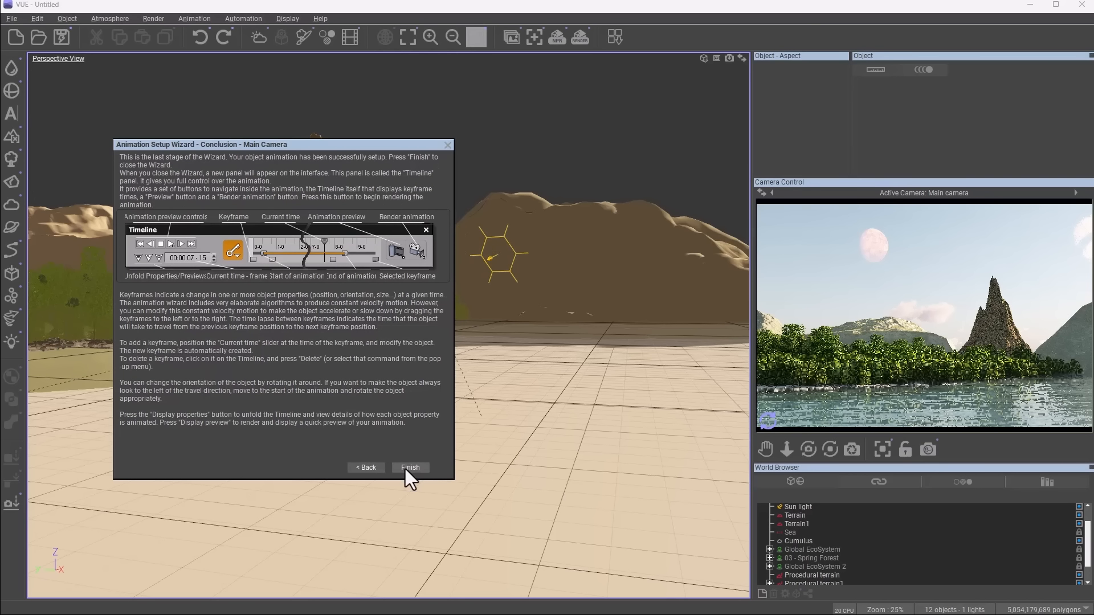
pyautogui.click(409, 467)
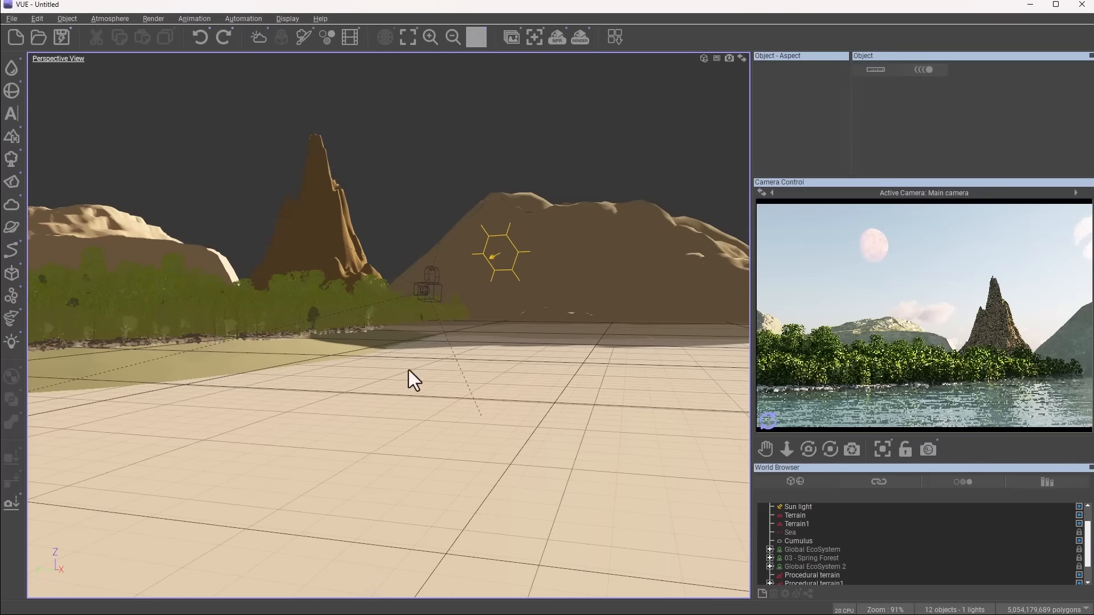
pyautogui.click(351, 38)
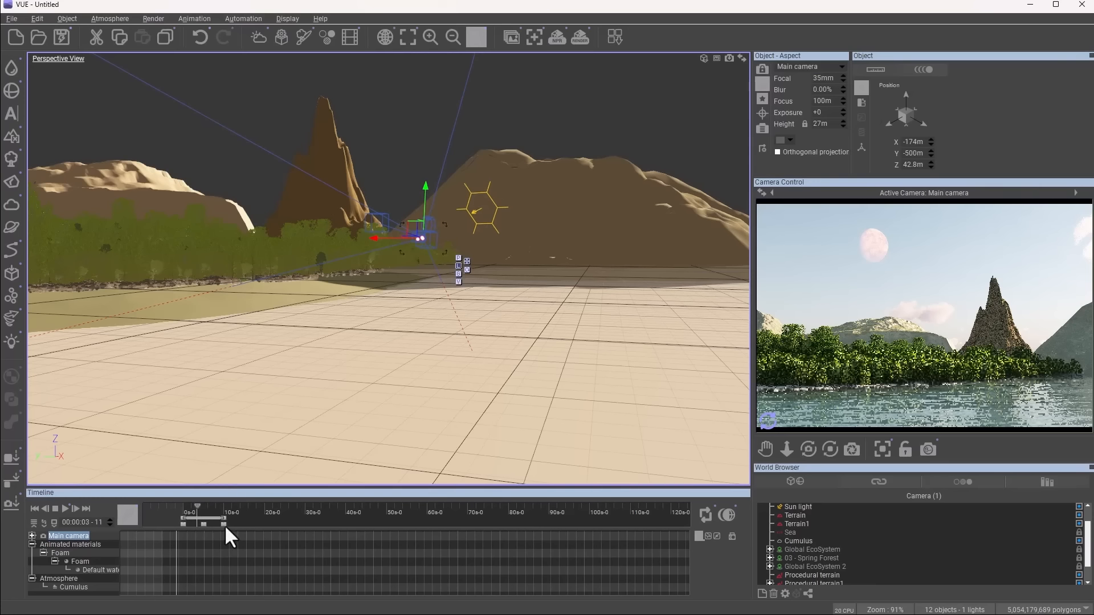
# Step: Expand the Main camera's animated properties in the timeline and select its Focus property
pyautogui.click(32, 535)
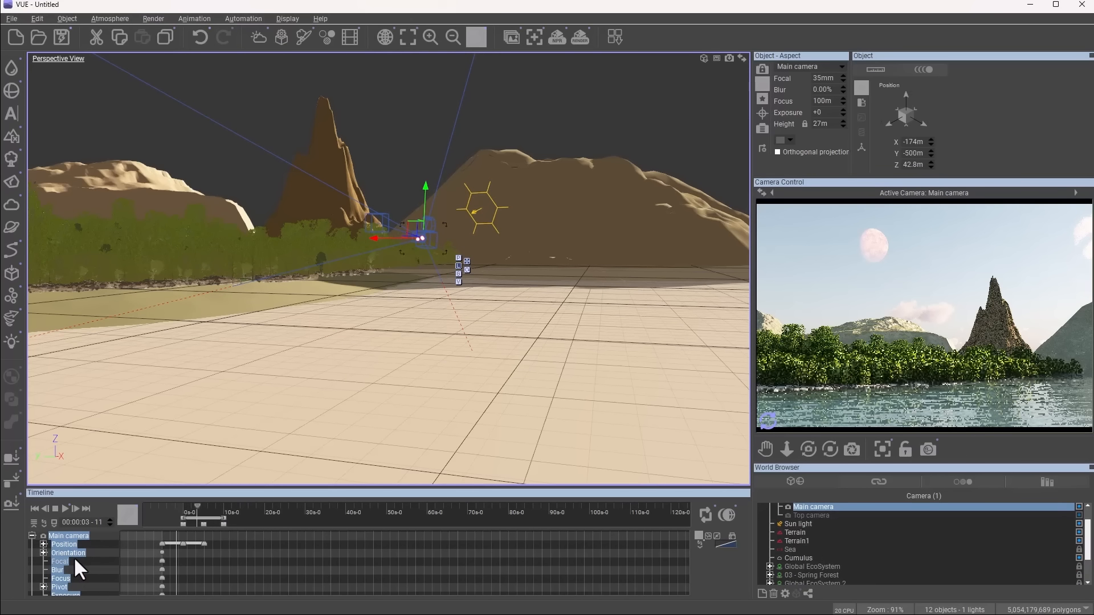
pyautogui.scroll(-1, 74, 561)
pyautogui.click(61, 561)
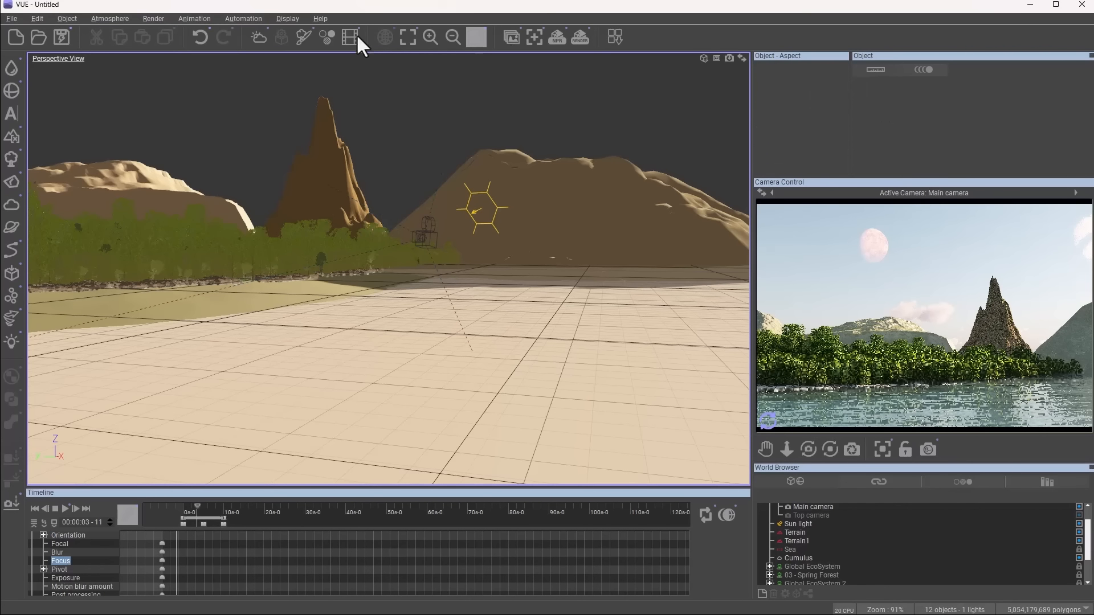
# Step: Switch the viewport to the Active Camera View and move the current time back to the start of the animation
pyautogui.click(704, 58)
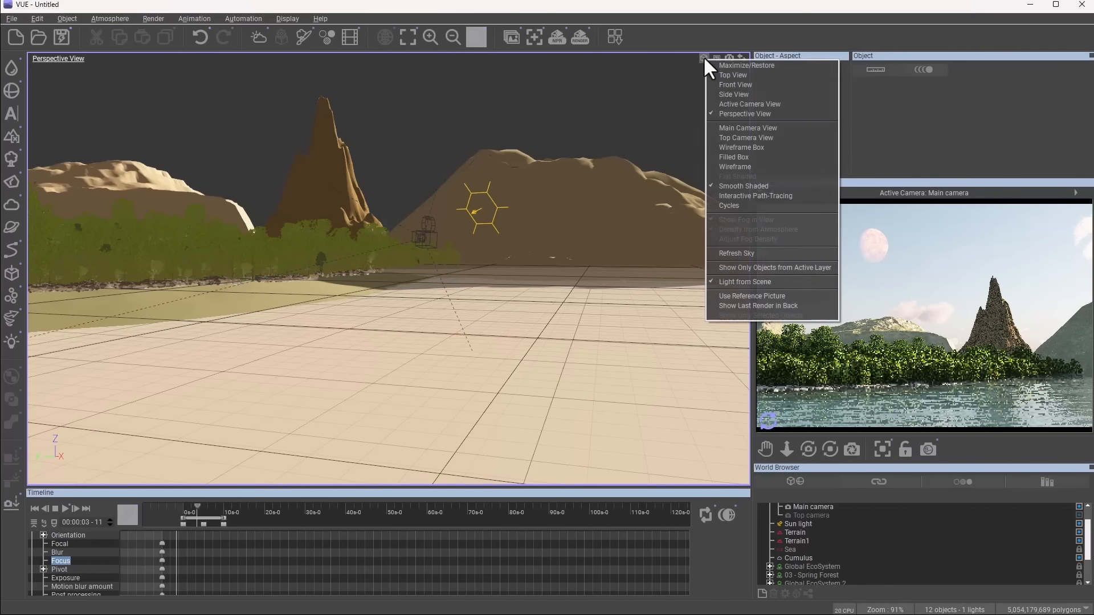
pyautogui.click(762, 105)
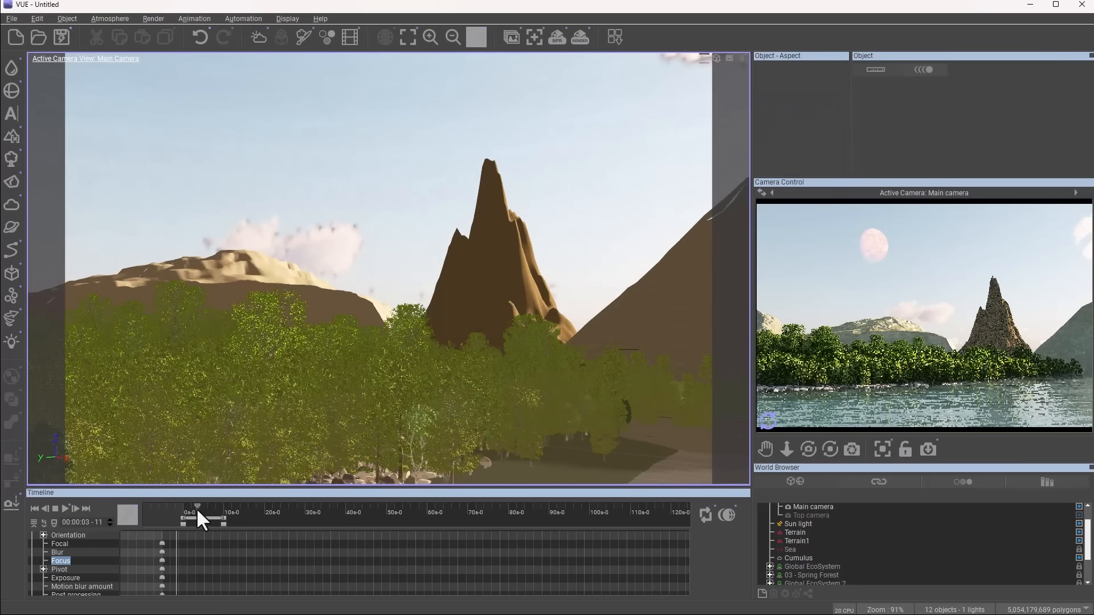
pyautogui.moveTo(198, 510); pyautogui.dragTo(184, 509)
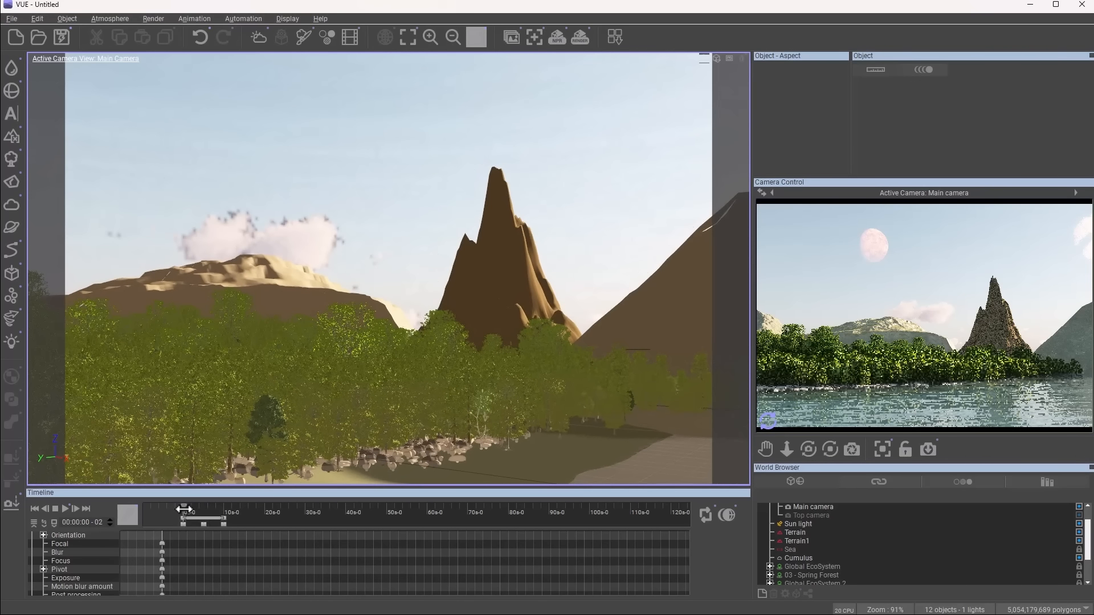
# Step: Reposition the Main camera at the first keyframe to bring the island's shore into view, leaving auto-keyframing enabled
pyautogui.click(183, 524)
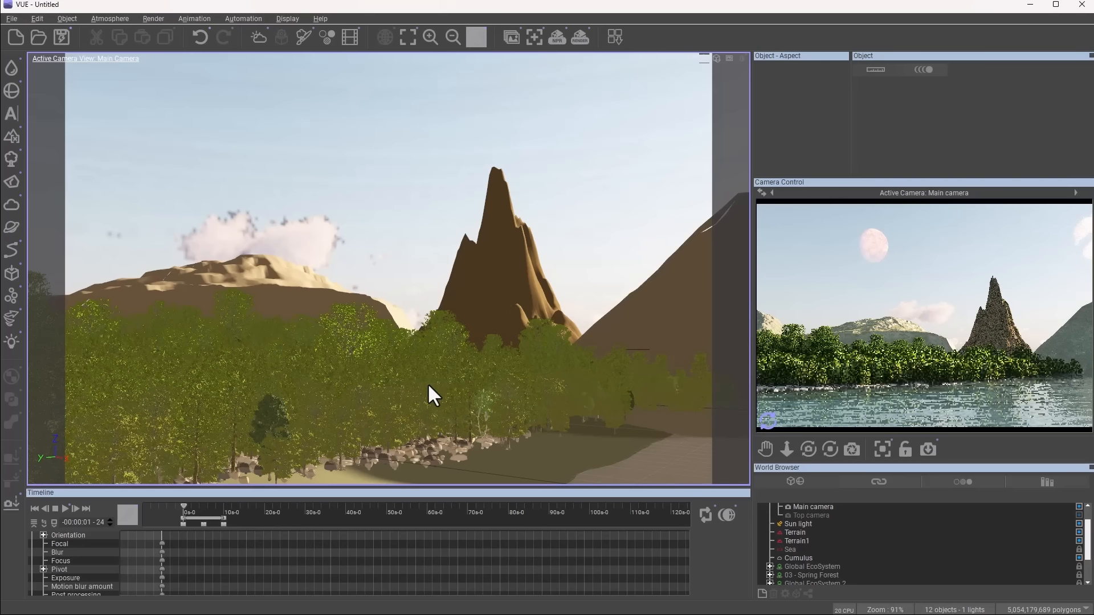
pyautogui.moveTo(432, 414); pyautogui.dragTo(418, 374, button='middle')
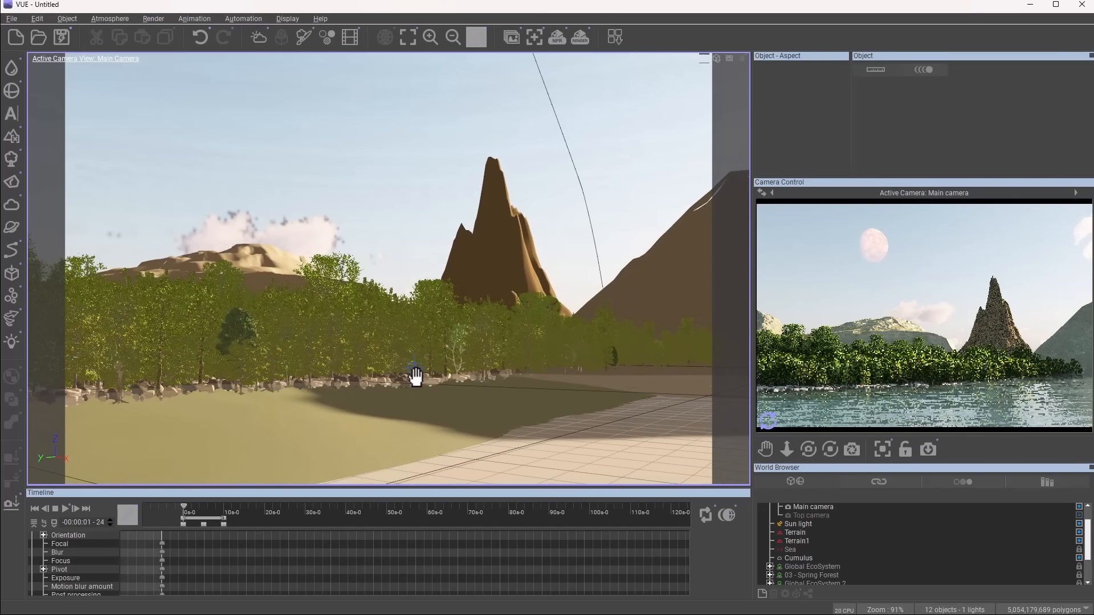
pyautogui.rightClick(184, 523)
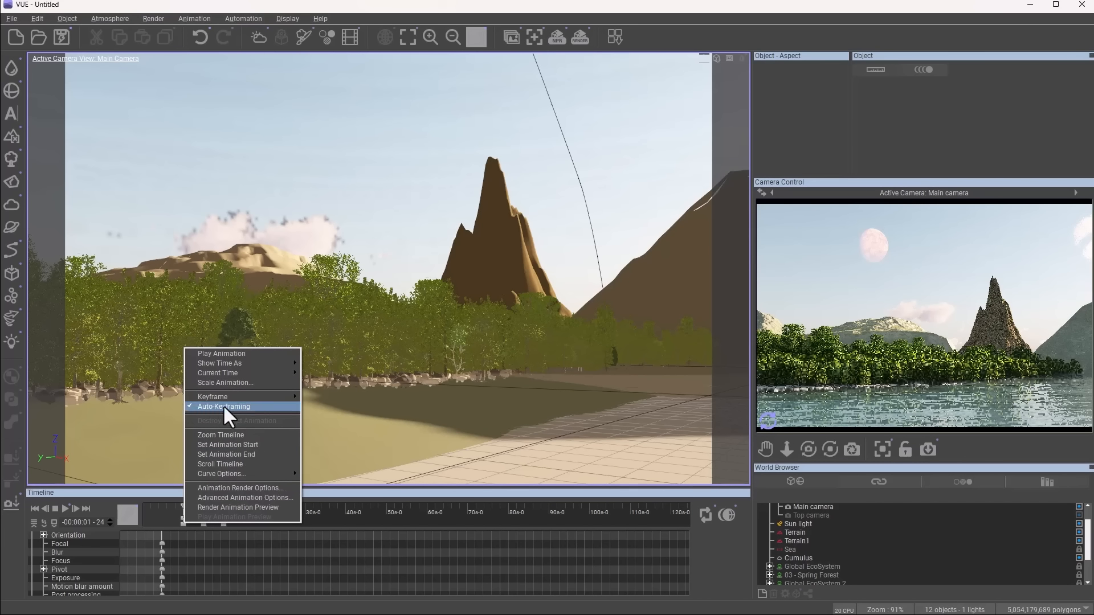
pyautogui.click(329, 517)
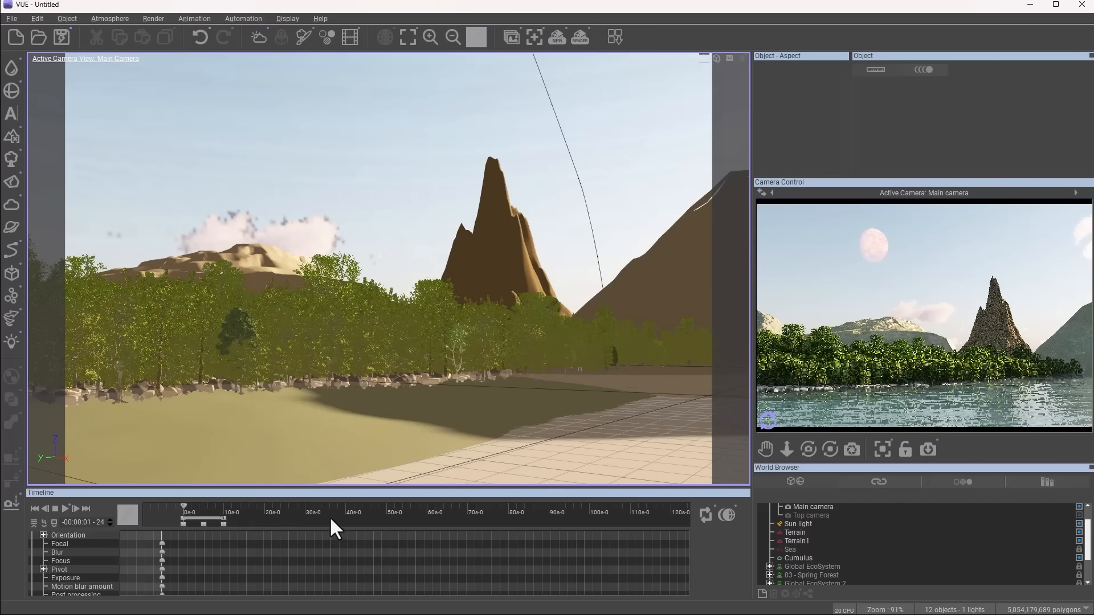
# Step: Delete the Main camera's middle keyframe and shift its last keyframe to slightly beyond 10 seconds
pyautogui.moveTo(183, 508); pyautogui.dragTo(202, 525)
pyautogui.rightClick(203, 524)
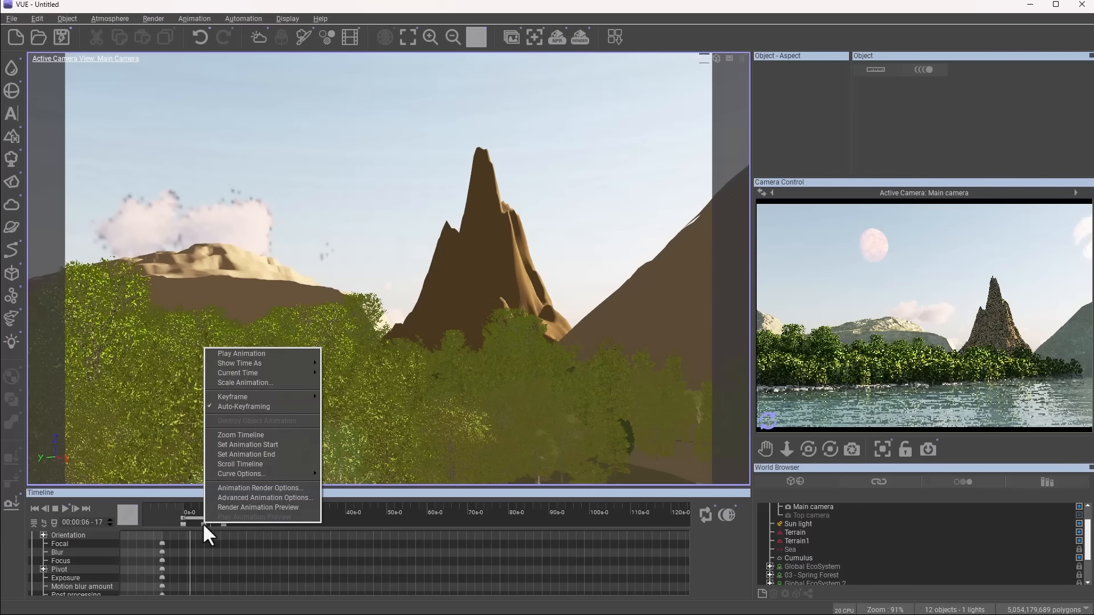
pyautogui.moveTo(277, 397)
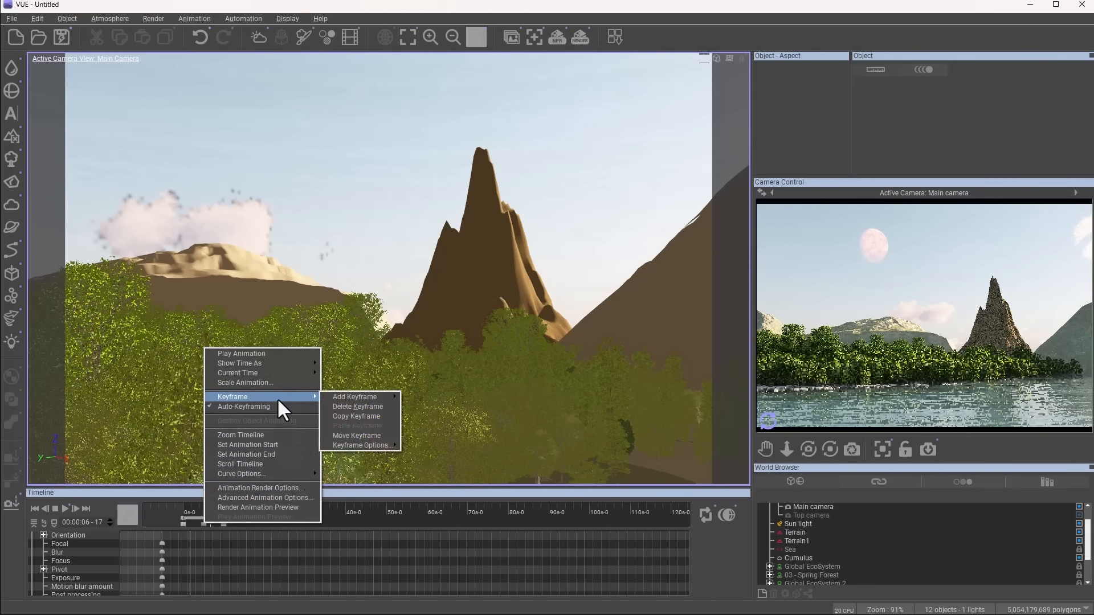
pyautogui.click(351, 408)
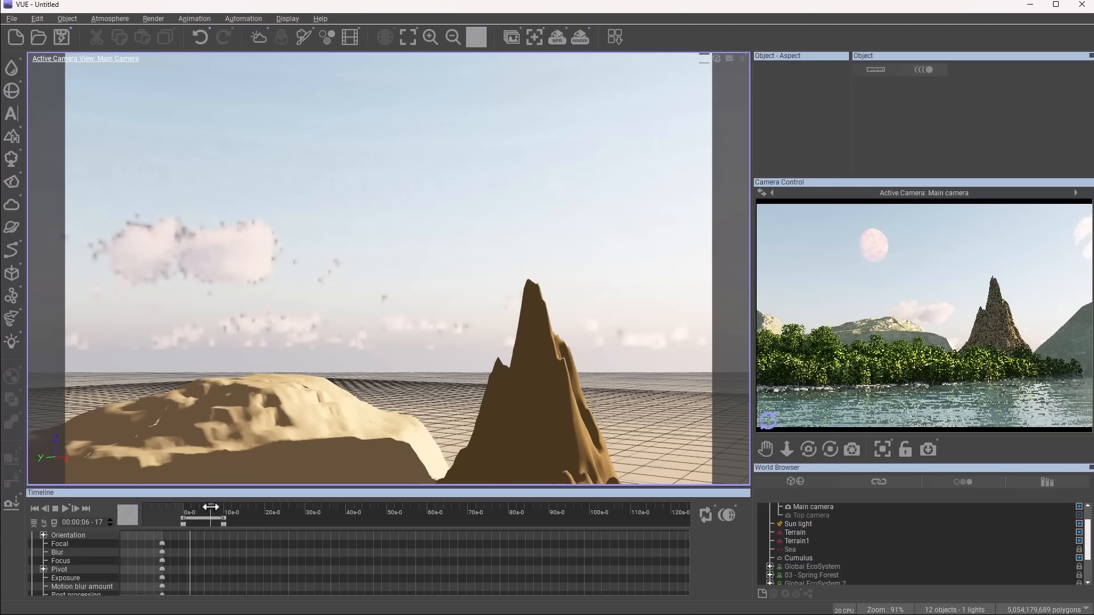
pyautogui.moveTo(211, 506); pyautogui.dragTo(233, 518)
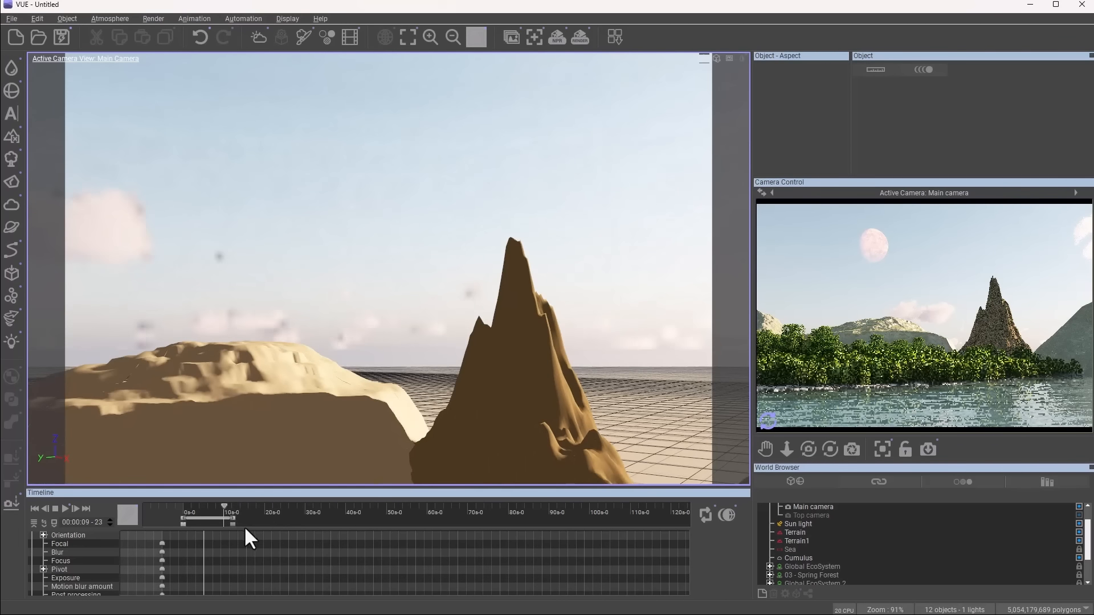
# Step: Zoom and scroll the timeline to spread out the keyframes, and scrub through the first second of the camera animation
pyautogui.scroll(10, 248, 526)
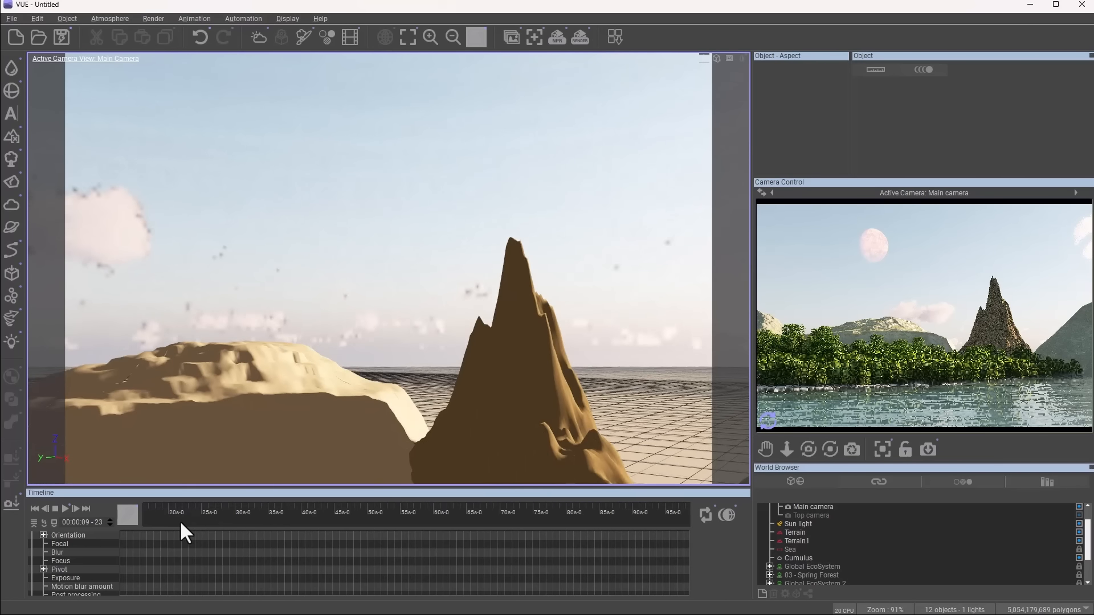
pyautogui.scroll(2, 180, 521)
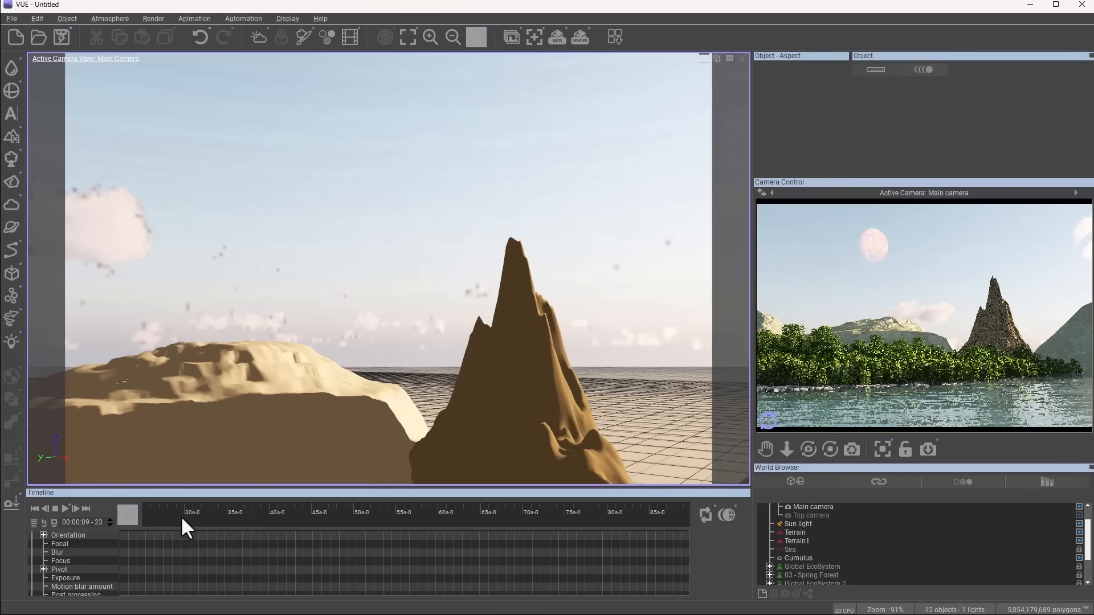
pyautogui.moveTo(185, 515); pyautogui.dragTo(444, 520)
pyautogui.moveTo(310, 519)
pyautogui.mouseDown()
pyautogui.moveTo(339, 518)
pyautogui.moveTo(303, 511)
pyautogui.moveTo(313, 519)
pyautogui.moveTo(302, 520)
pyautogui.mouseUp()
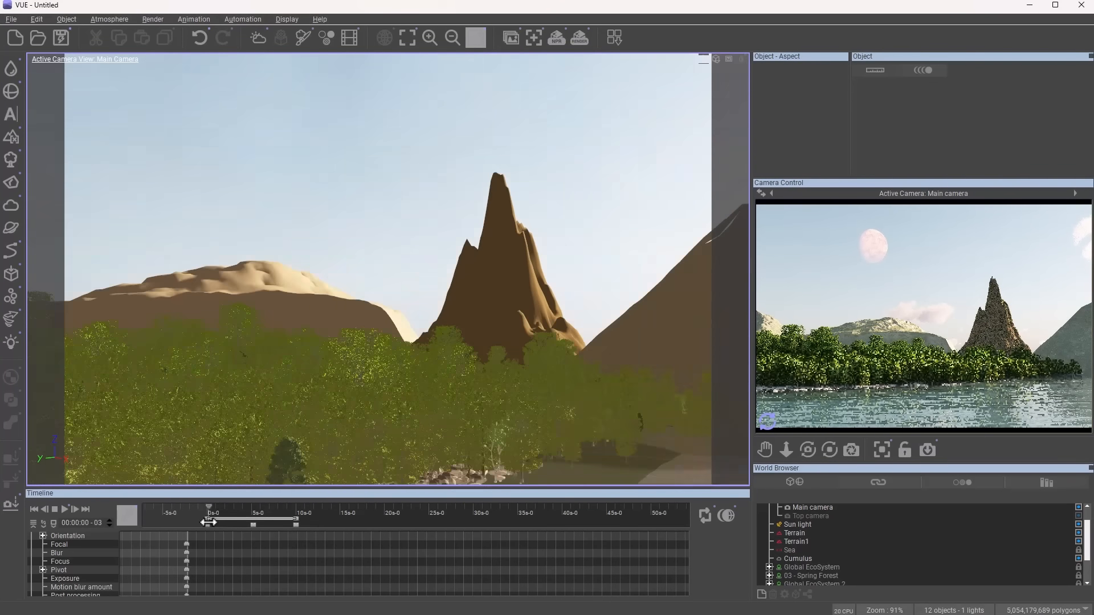
pyautogui.moveTo(210, 510)
pyautogui.mouseDown()
pyautogui.moveTo(264, 512)
pyautogui.moveTo(213, 511)
pyautogui.mouseUp()
pyautogui.moveTo(212, 511); pyautogui.dragTo(218, 511)
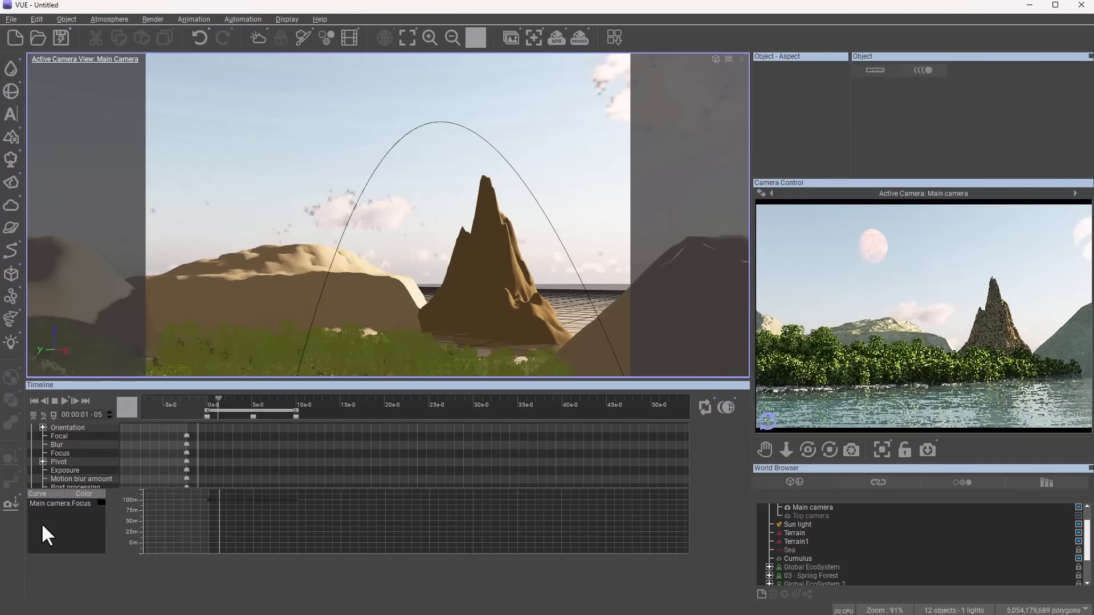
# Step: Examine the Main camera's Focus curve in the timeline's curve graph
pyautogui.click(53, 504)
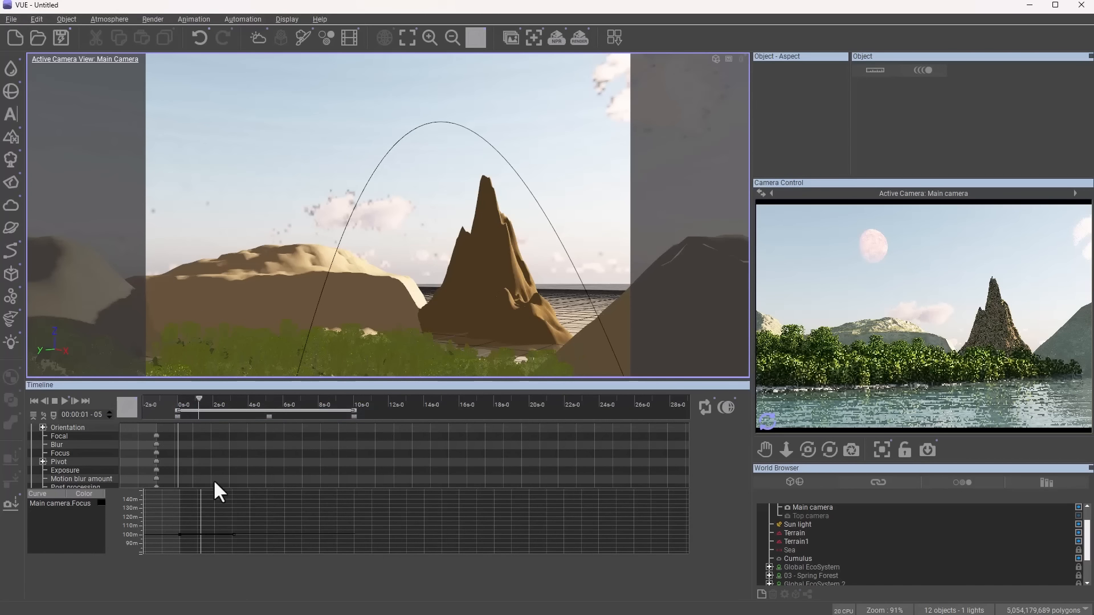
pyautogui.doubleClick(53, 505)
pyautogui.click(741, 293)
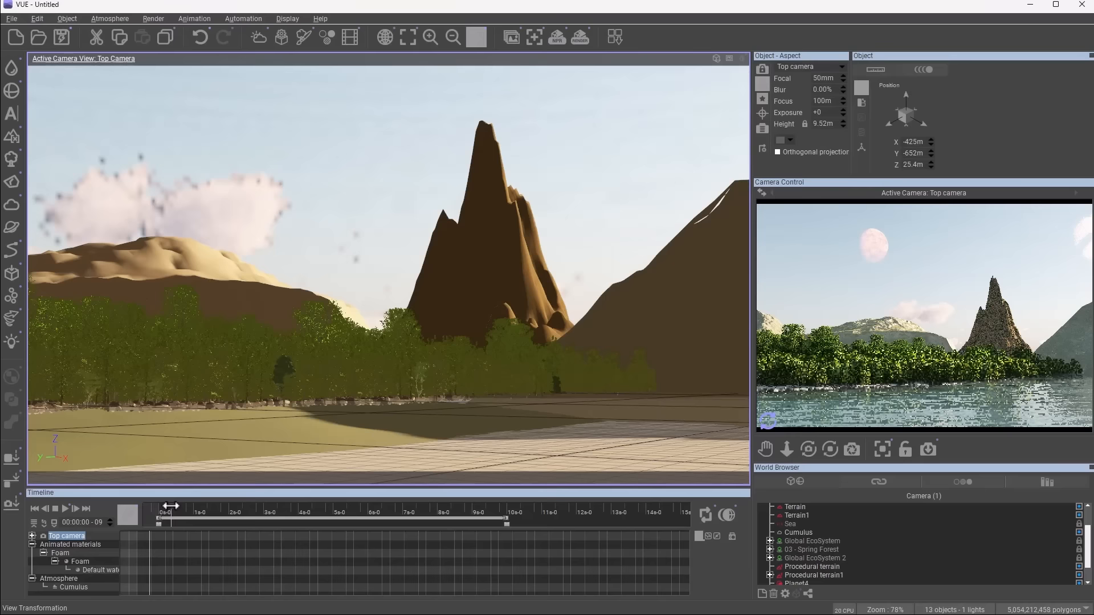
# Step: Move the current time to 4 seconds and raise the Top camera to a height of about 68 m with auto-keyframing enabled
pyautogui.moveTo(171, 506)
pyautogui.mouseDown()
pyautogui.moveTo(323, 535)
pyautogui.moveTo(183, 549)
pyautogui.moveTo(299, 548)
pyautogui.mouseUp()
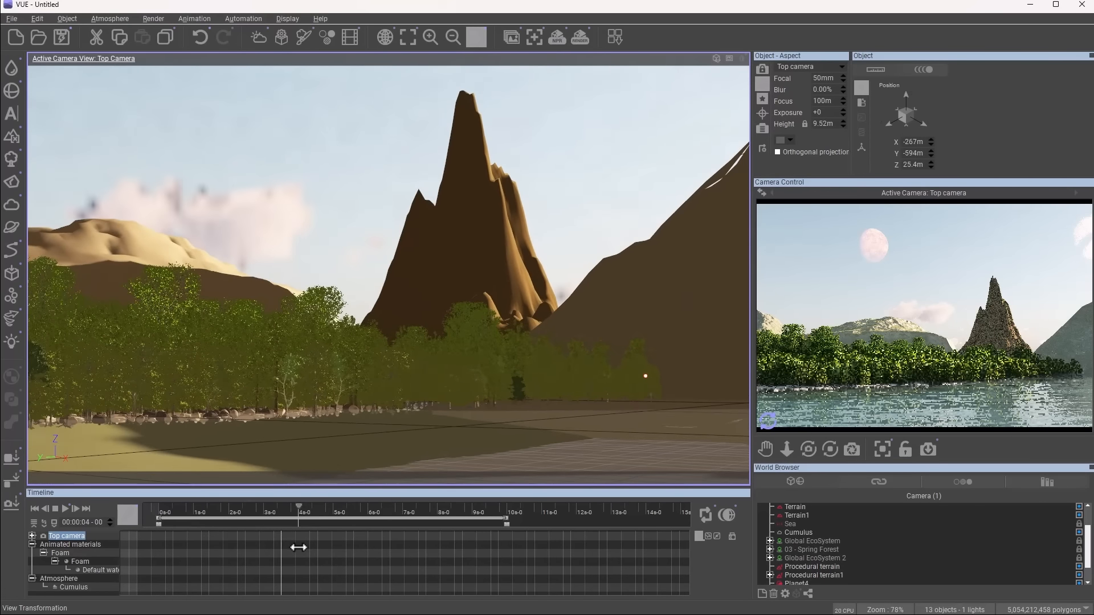
pyautogui.moveTo(446, 208); pyautogui.dragTo(453, 256, button='right')
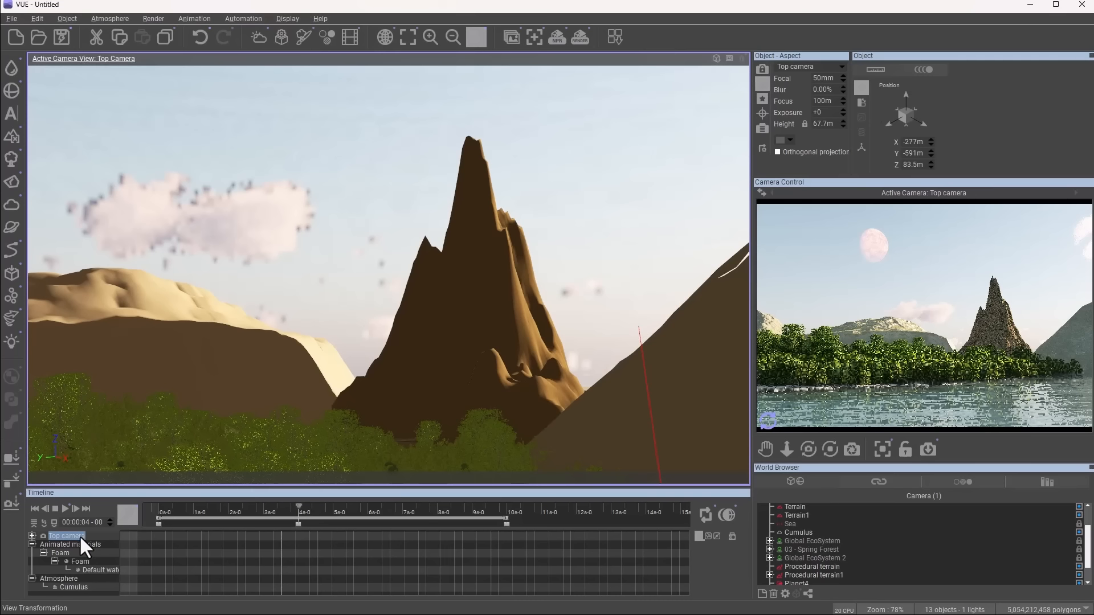
pyautogui.rightClick(173, 509)
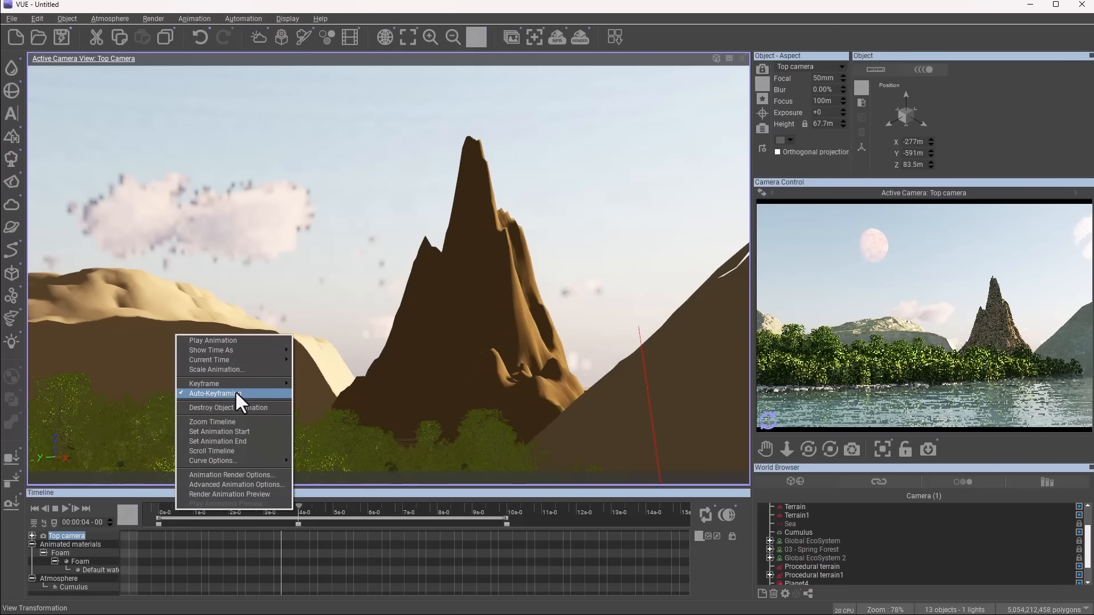
# Step: Delete the Top camera's keyframe at 4 seconds
pyautogui.click(298, 524)
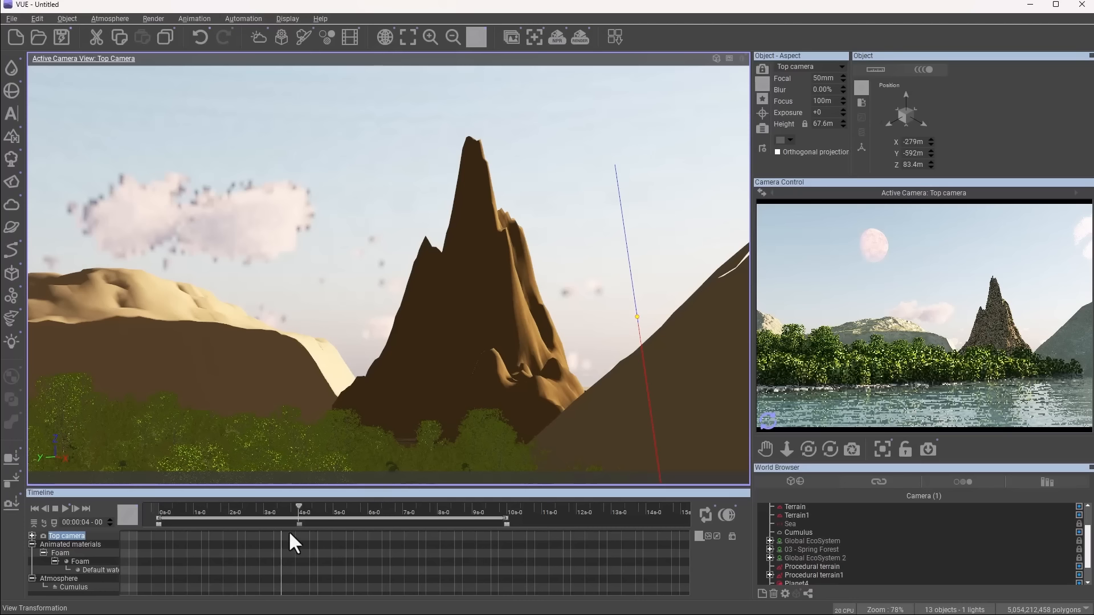
pyautogui.rightClick(301, 524)
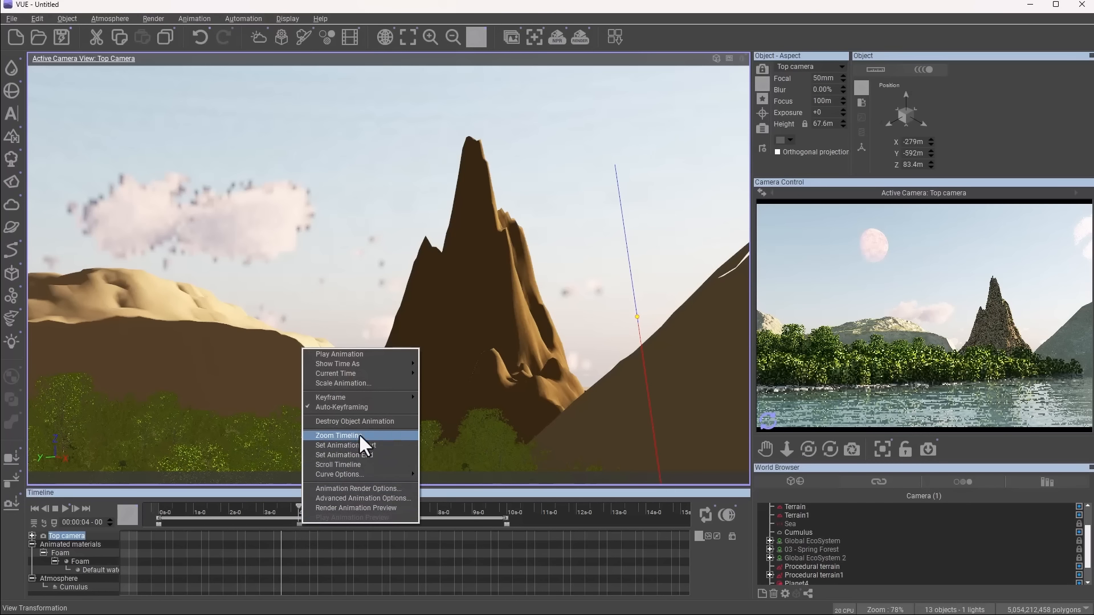
pyautogui.moveTo(385, 396)
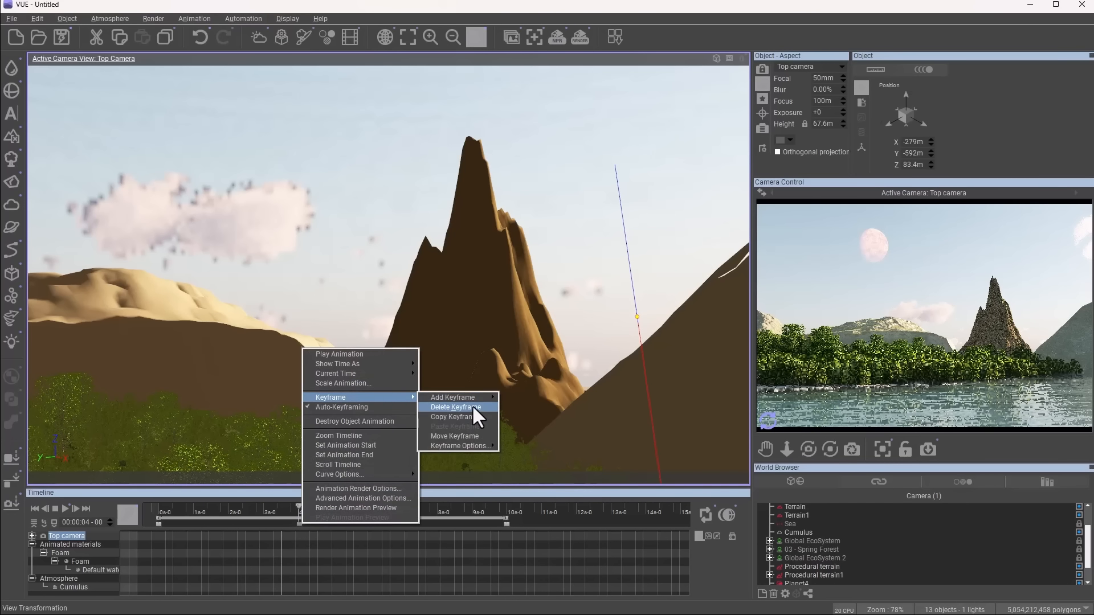
pyautogui.click(471, 406)
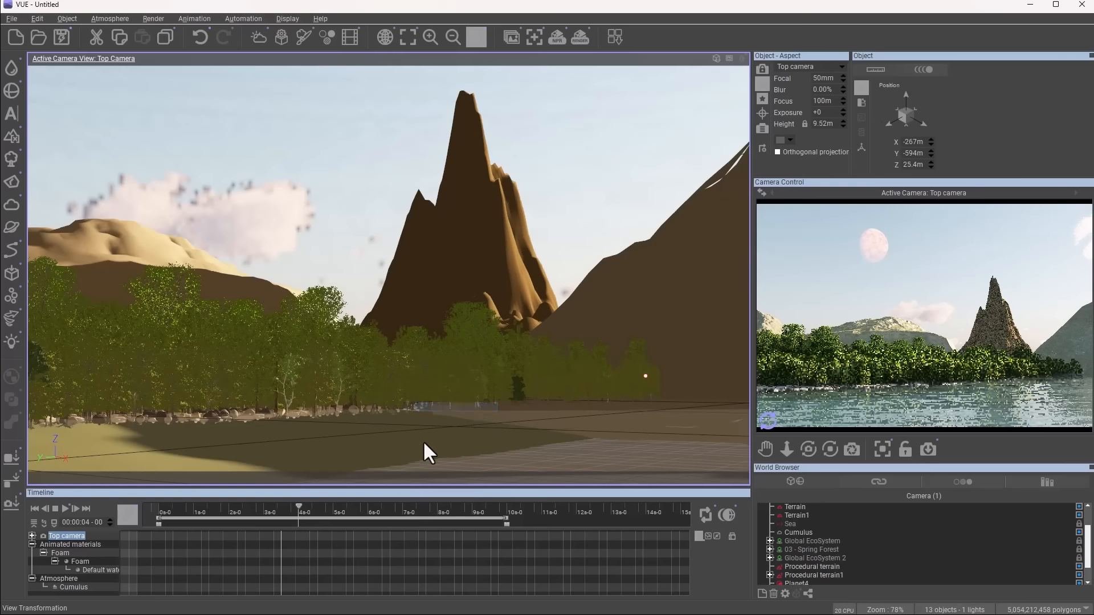
# Step: Turn off auto-keyframing and reposition the Top camera with the current time at about 7 seconds
pyautogui.rightClick(281, 511)
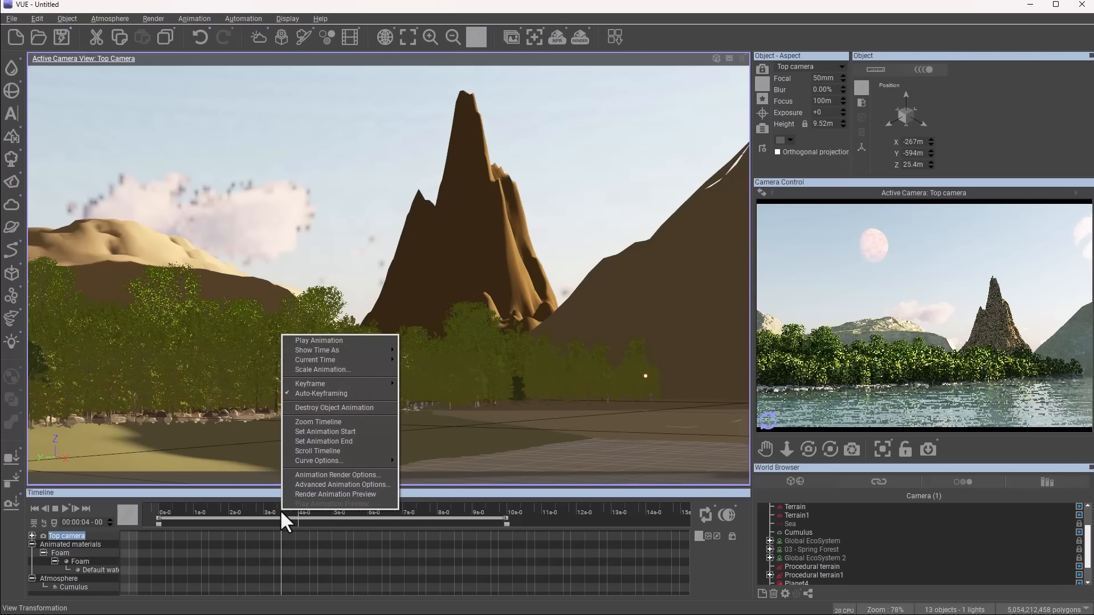
pyautogui.click(315, 392)
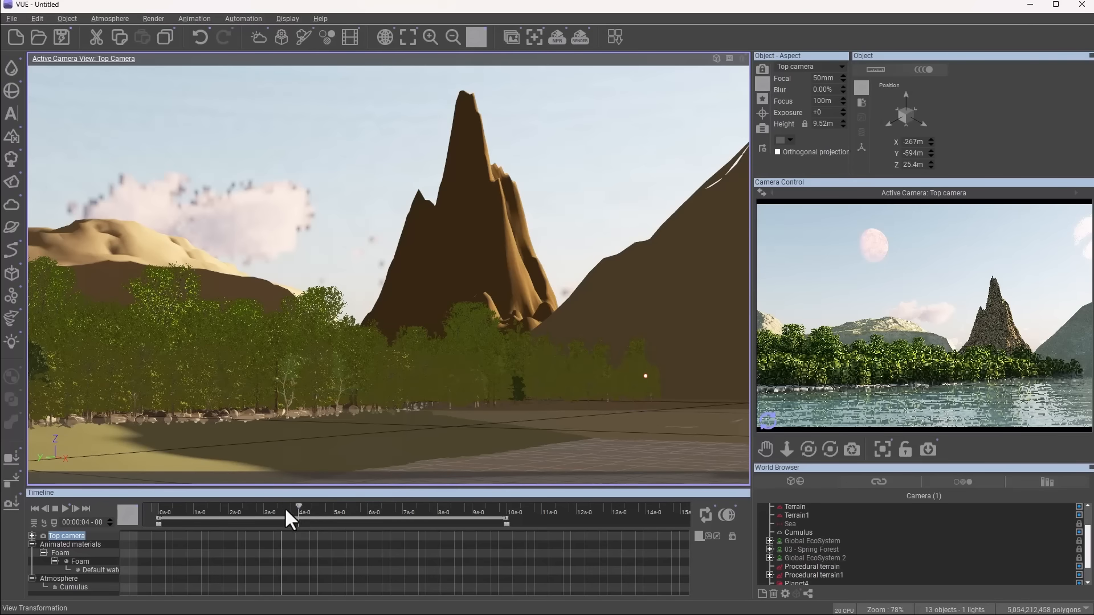
pyautogui.moveTo(294, 511); pyautogui.dragTo(408, 511)
pyautogui.moveTo(410, 374); pyautogui.dragTo(413, 390, button='middle')
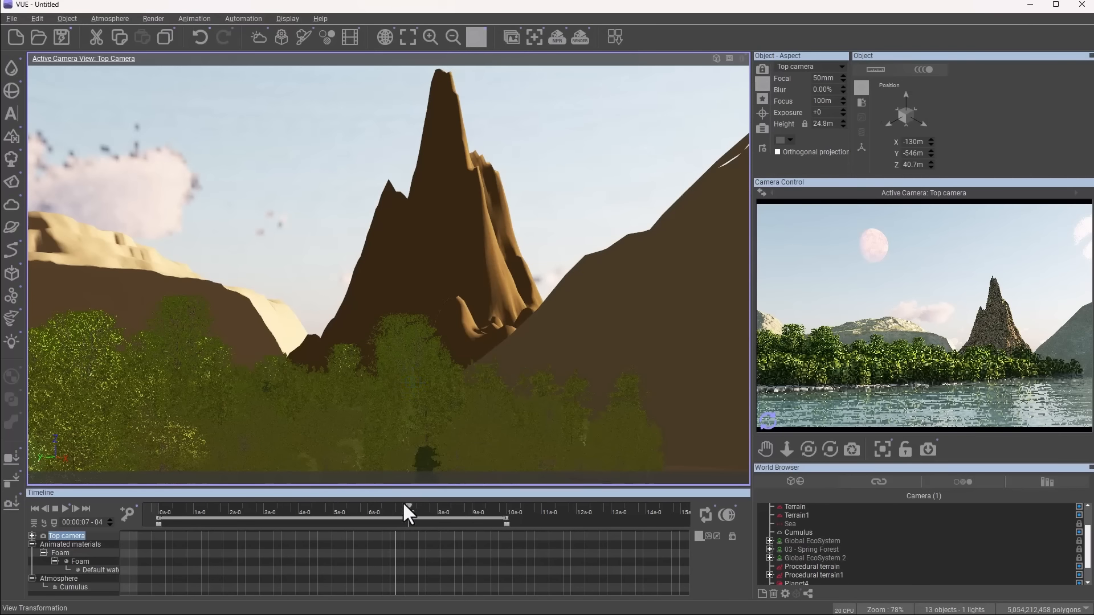
# Step: With the current time at about 7 seconds, raise the Top camera to a height of about 28 m and keyframe all its properties
pyautogui.click(404, 504)
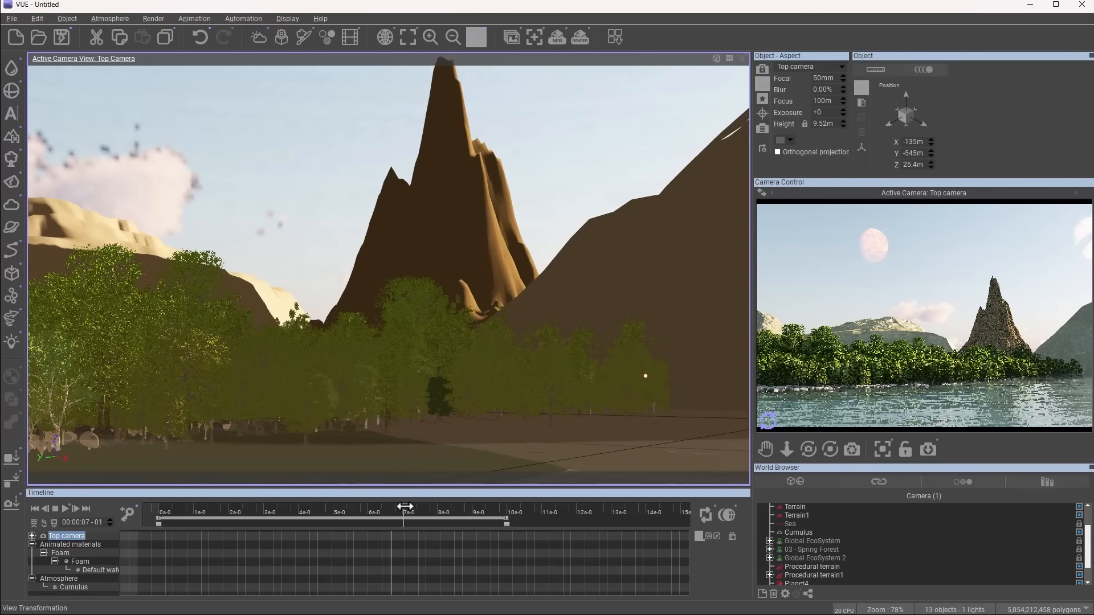
pyautogui.moveTo(427, 374); pyautogui.dragTo(433, 371, button='middle')
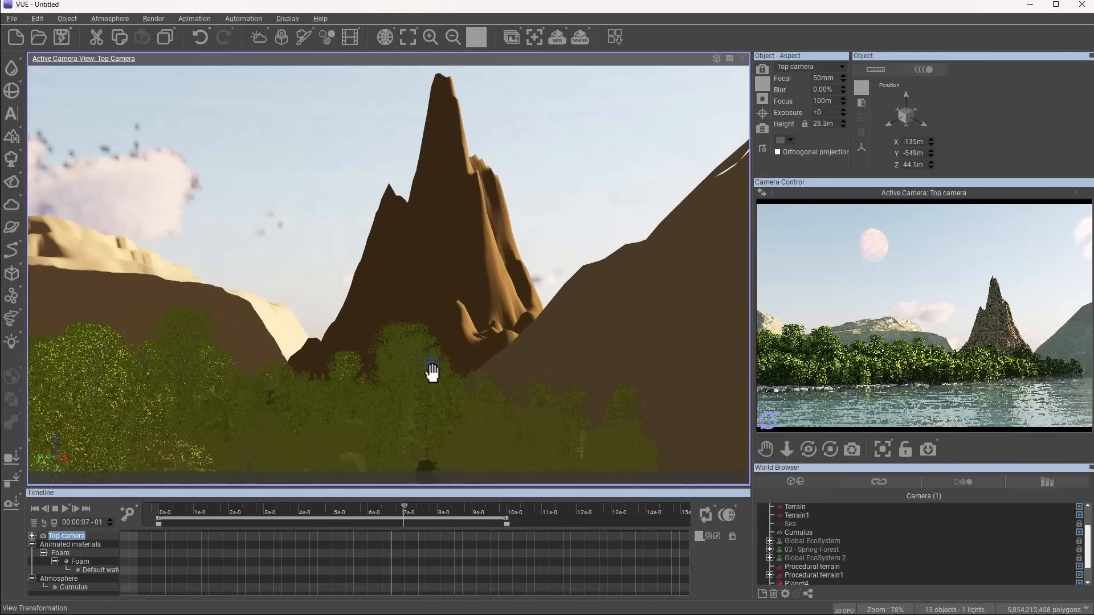
pyautogui.rightClick(404, 520)
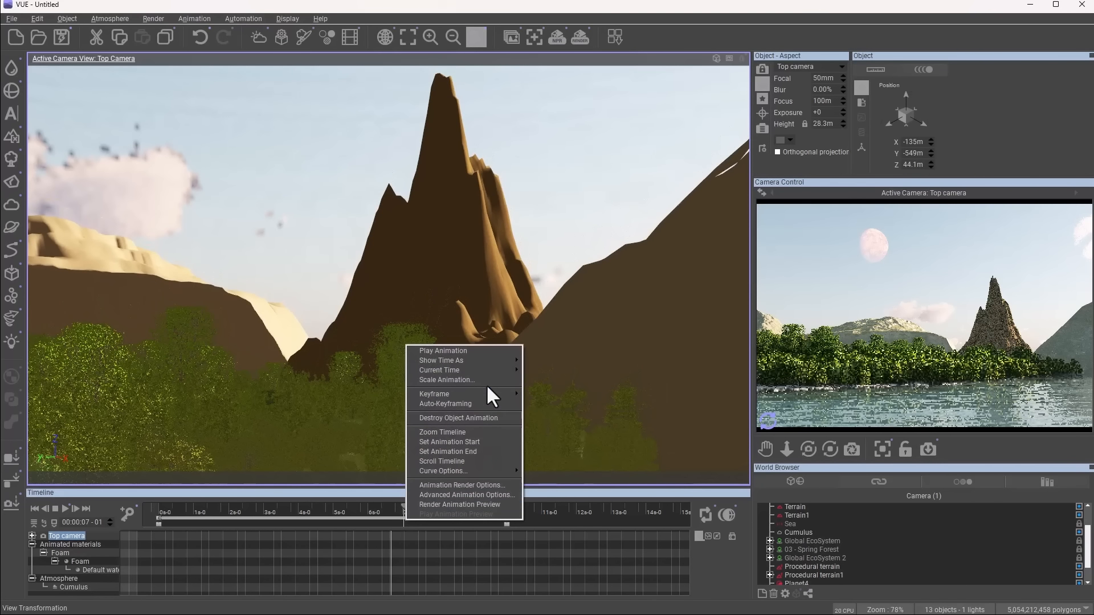
pyautogui.moveTo(522, 395)
pyautogui.moveTo(561, 393)
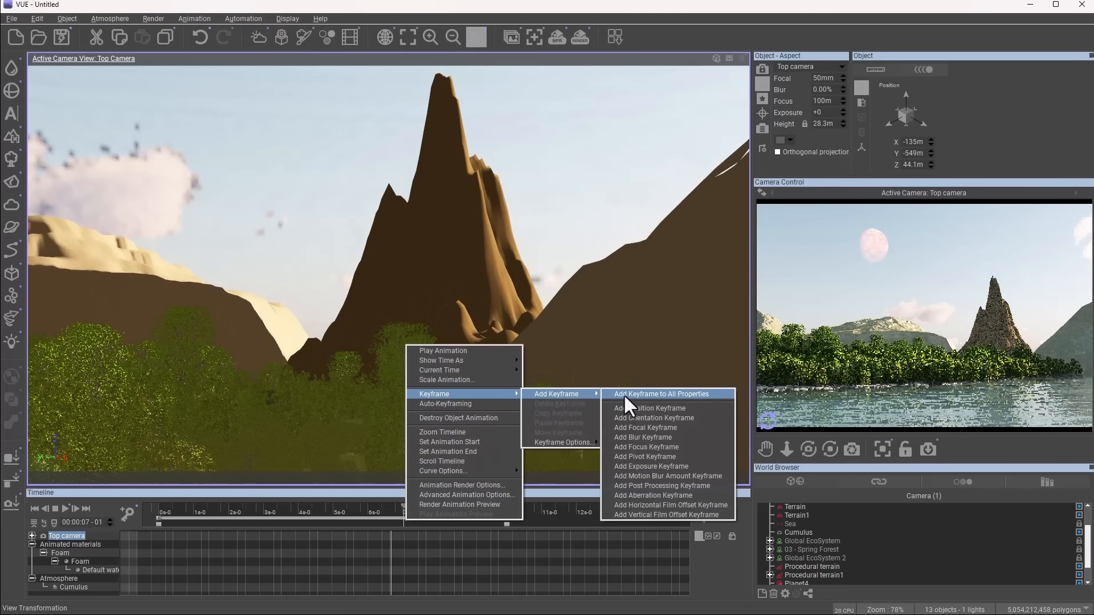
pyautogui.click(657, 394)
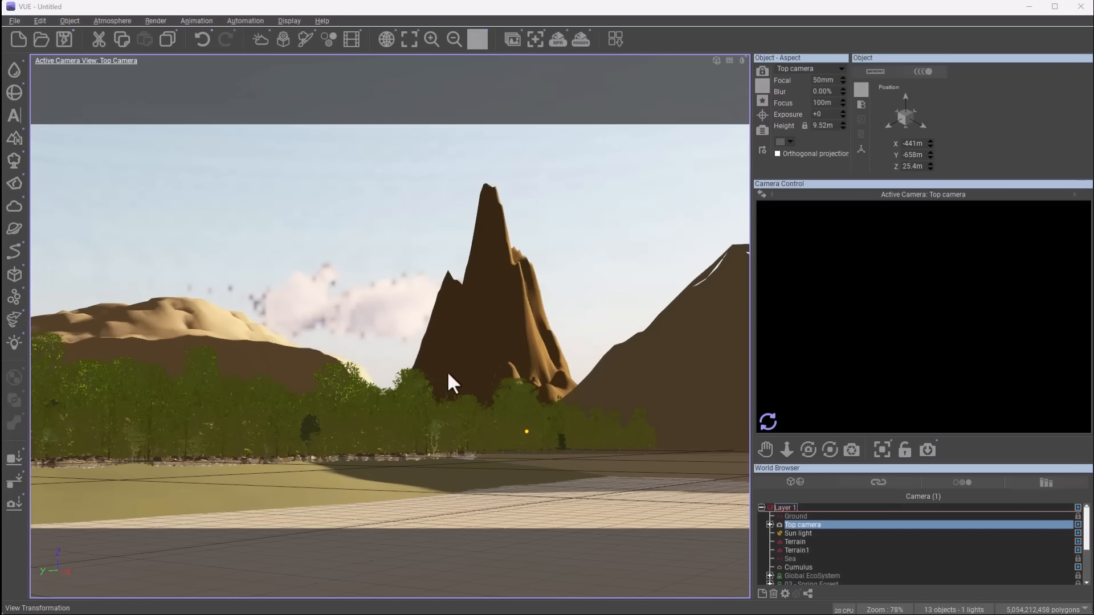
# Step: Open the render options and set the preset render quality to Broadcast
pyautogui.click(580, 39)
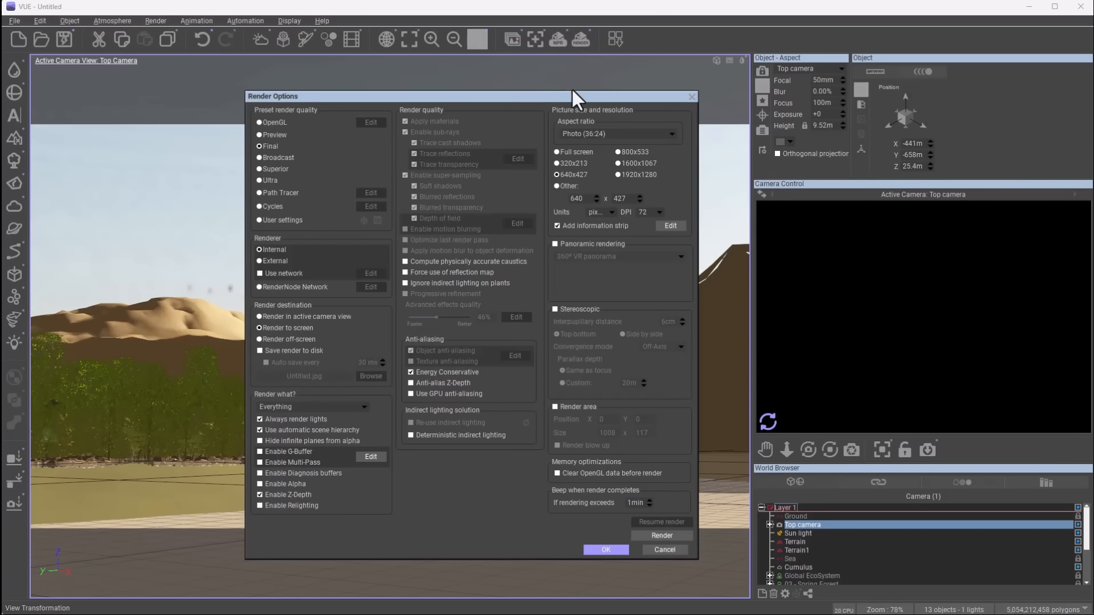
pyautogui.moveTo(572, 98); pyautogui.dragTo(512, 55)
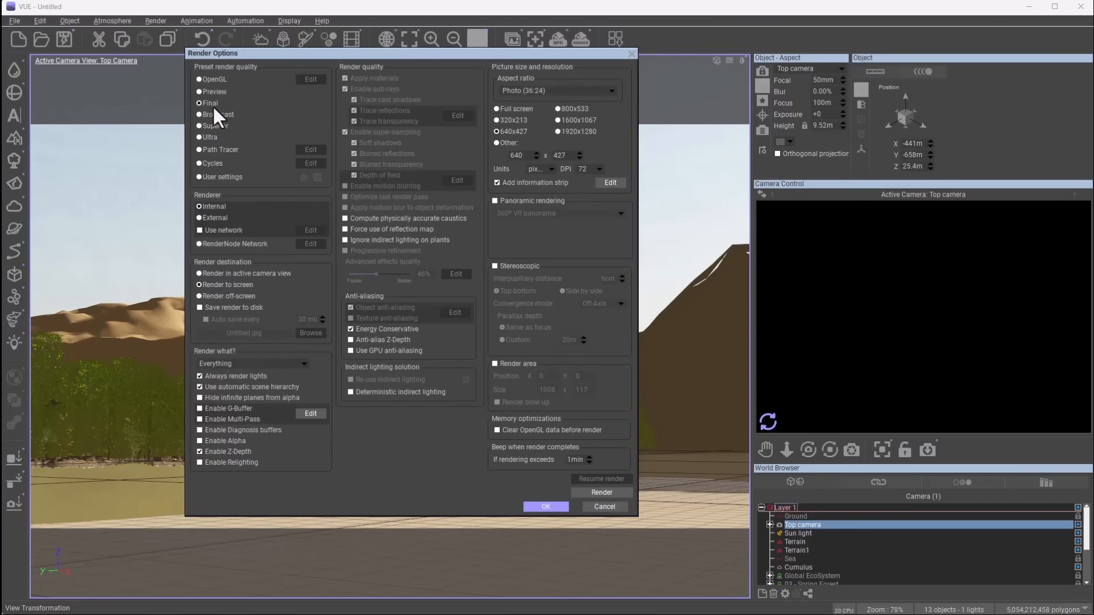
pyautogui.click(203, 137)
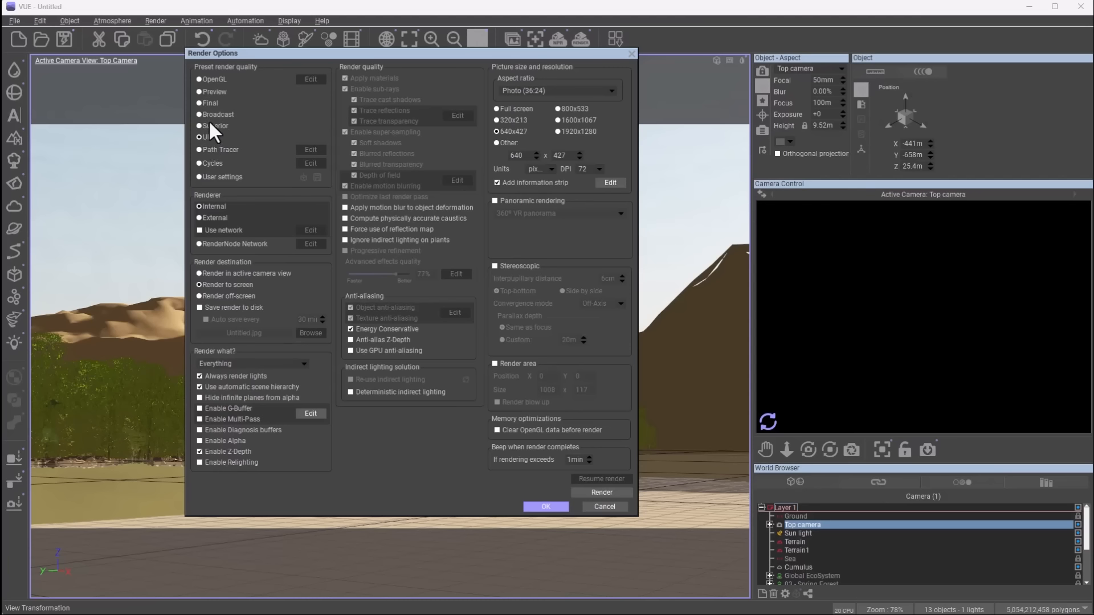
pyautogui.click(214, 113)
# Step: Set the render picture's aspect ratio to Television 16/9 (16:9) with a resolution of 1920x1080
pyautogui.click(527, 93)
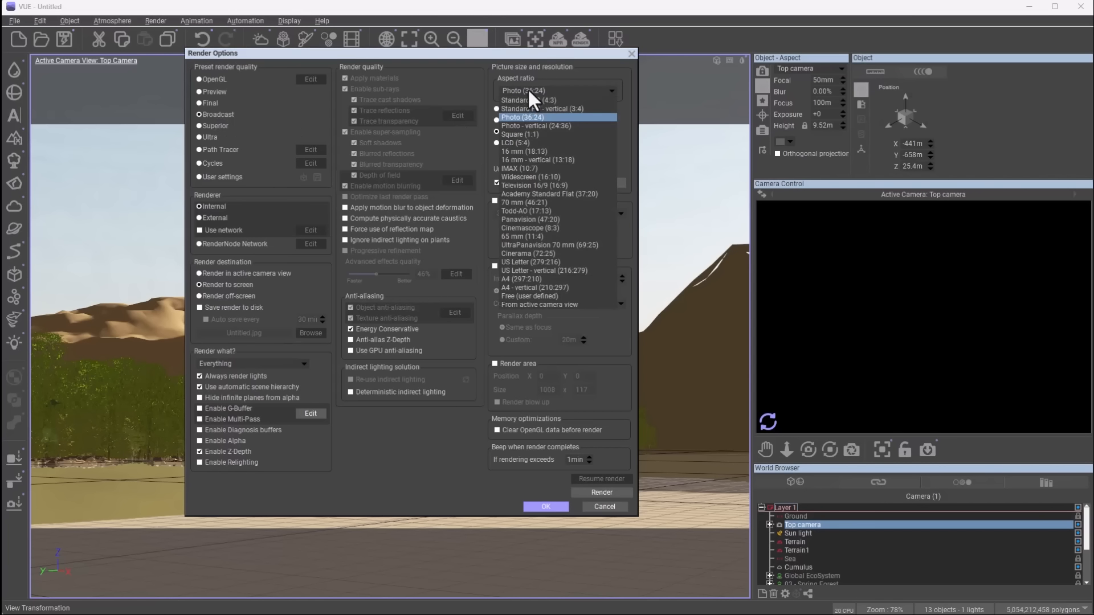
pyautogui.click(527, 88)
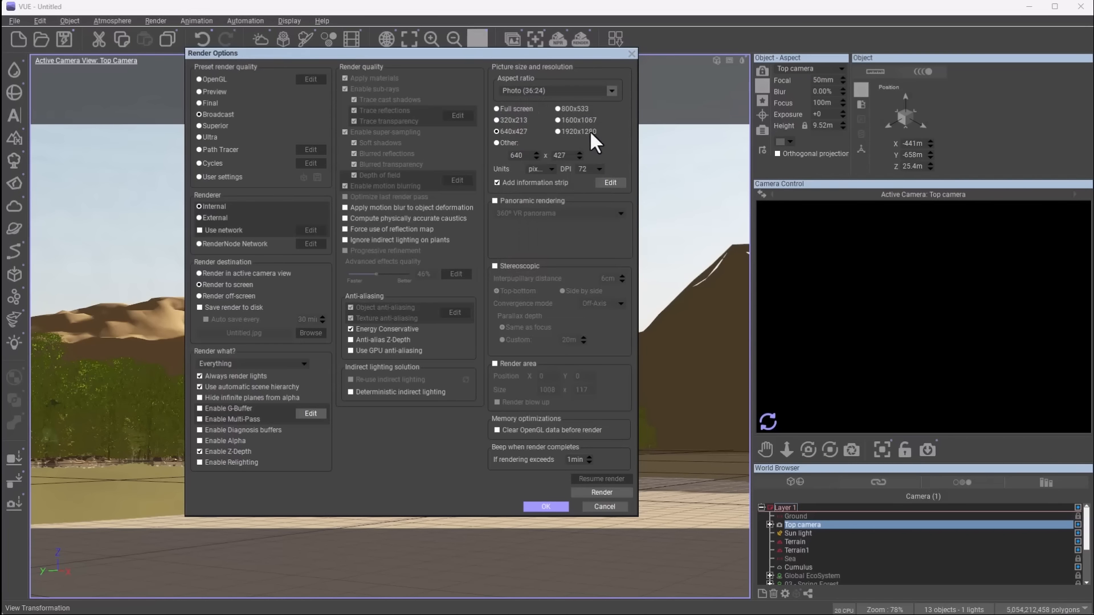
pyautogui.click(605, 90)
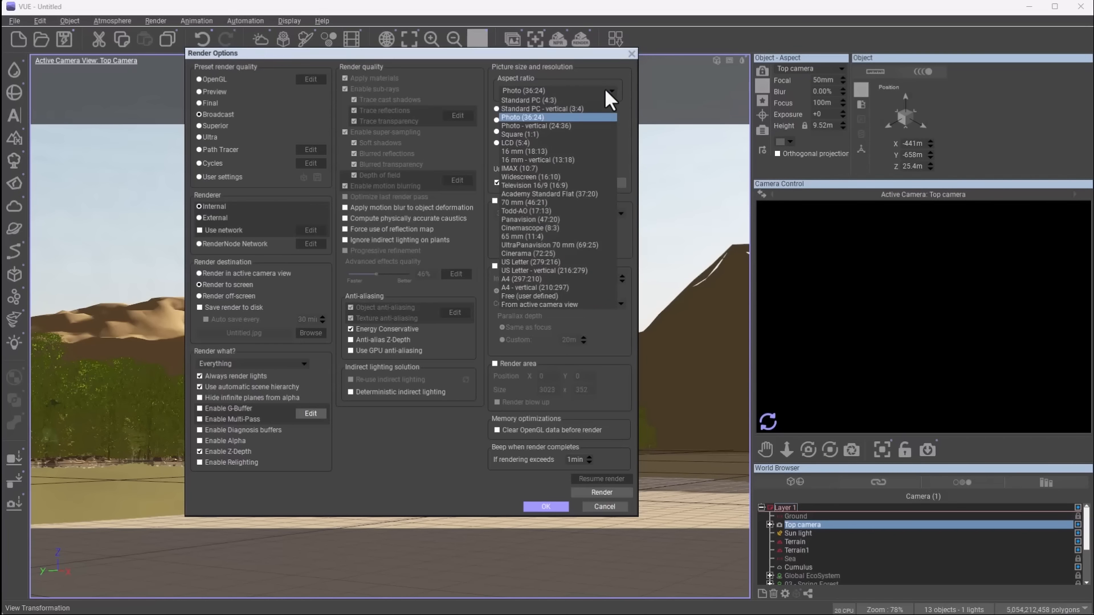
pyautogui.click(583, 183)
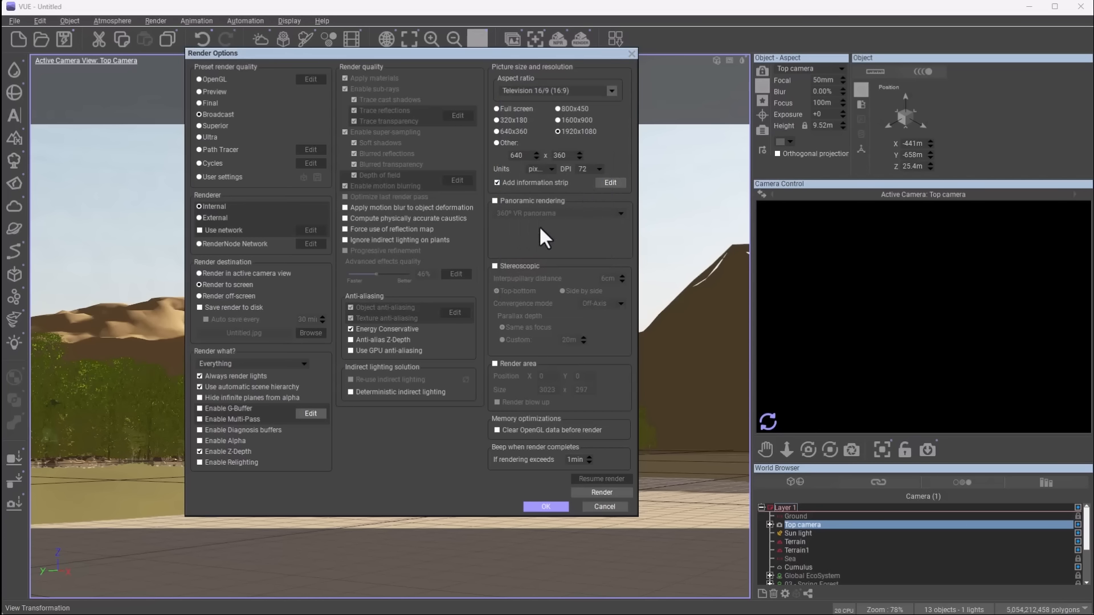